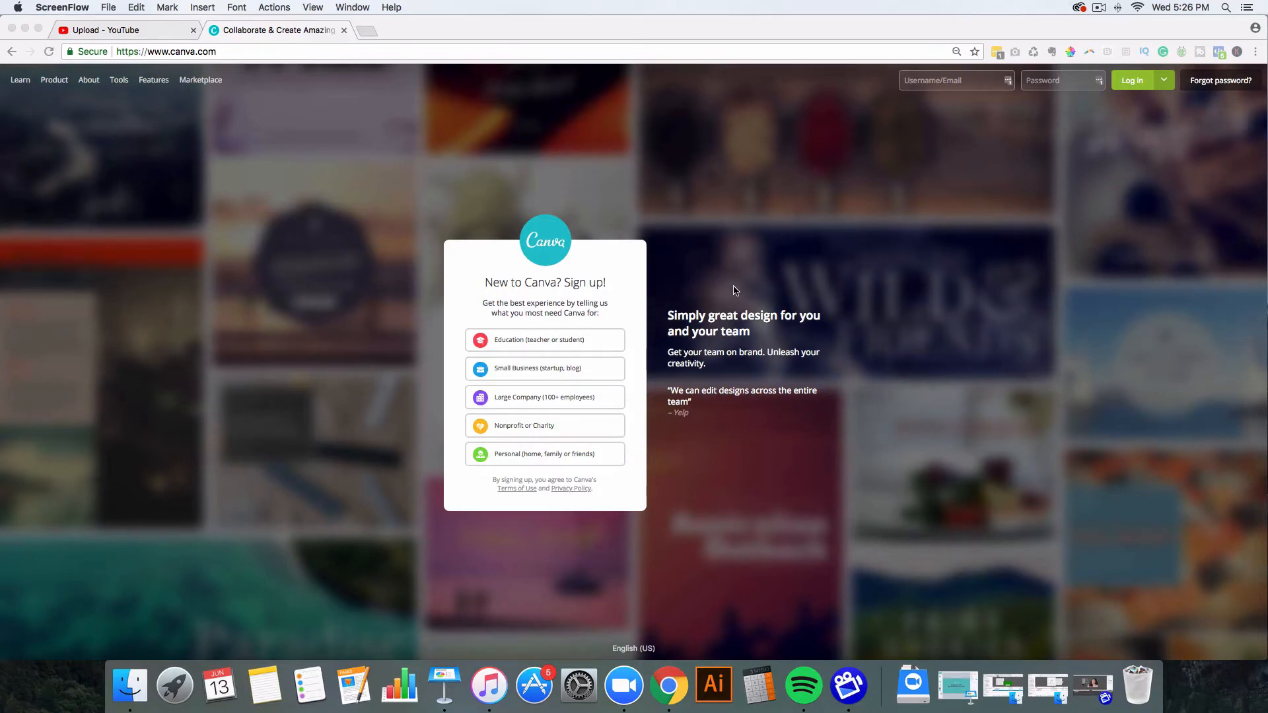
# Step: Log in, add a magenta f341e7 colour to the first brand palette, then delete it
pyautogui.click(938, 85)
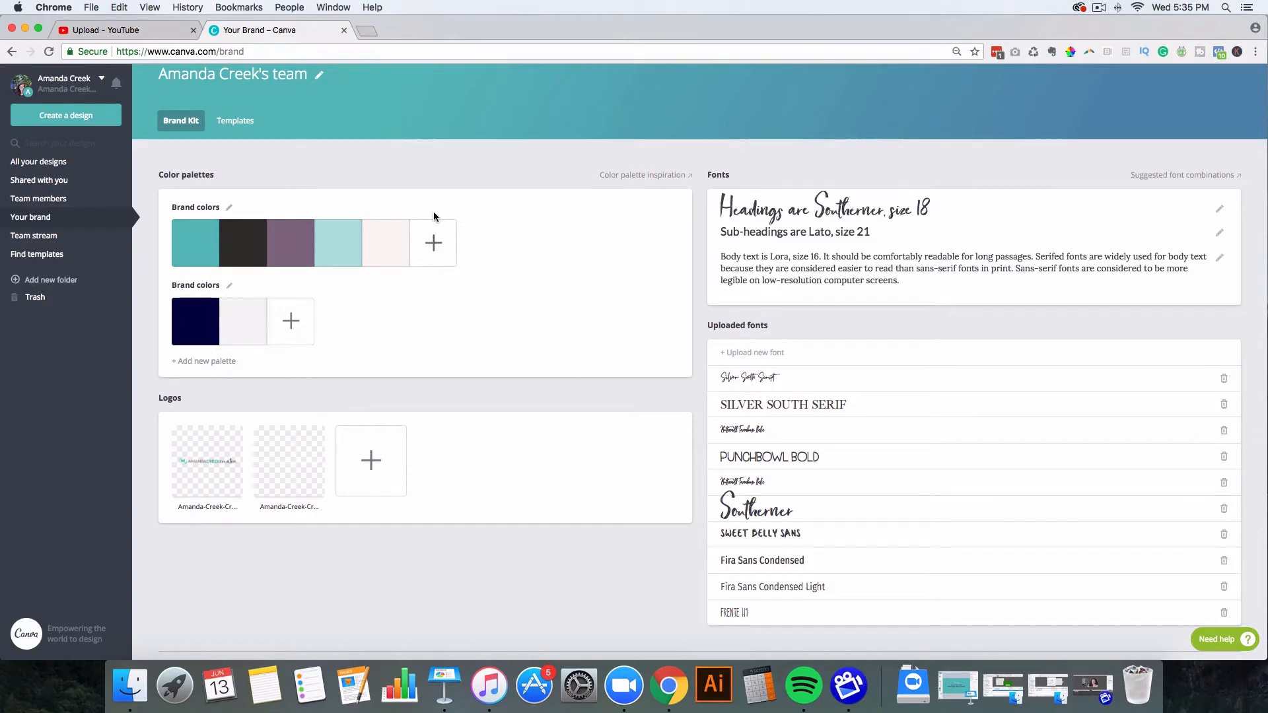
pyautogui.click(433, 247)
pyautogui.doubleClick(458, 416)
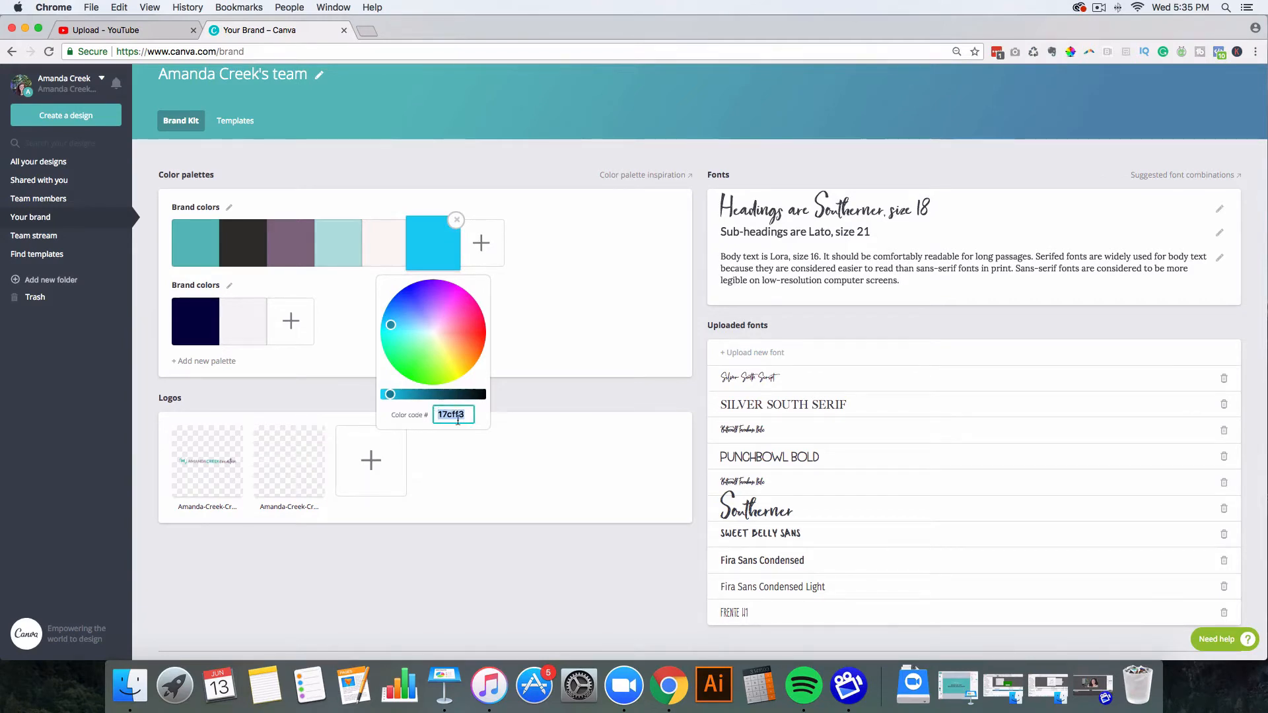
pyautogui.write('f341e7')
pyautogui.moveTo(452, 303)
pyautogui.mouseDown()
pyautogui.moveTo(451, 317)
pyautogui.moveTo(451, 300)
pyautogui.moveTo(465, 313)
pyautogui.mouseUp()
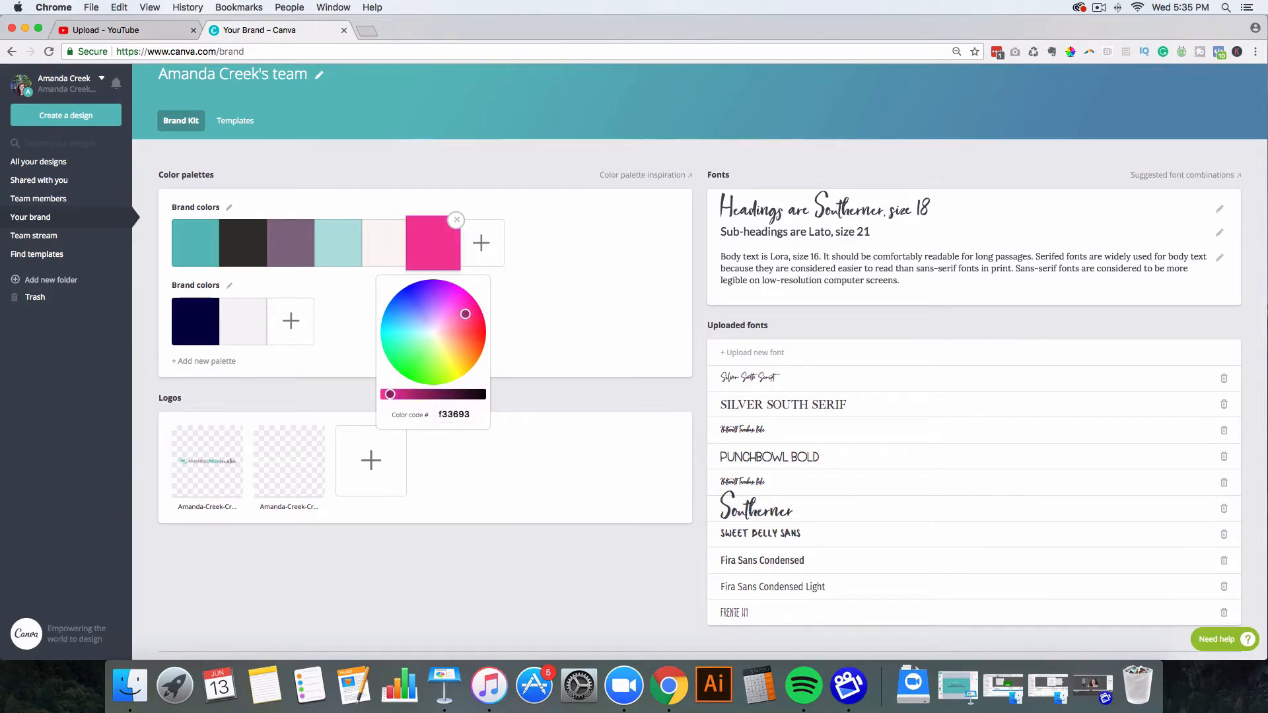
pyautogui.click(456, 220)
pyautogui.click(457, 219)
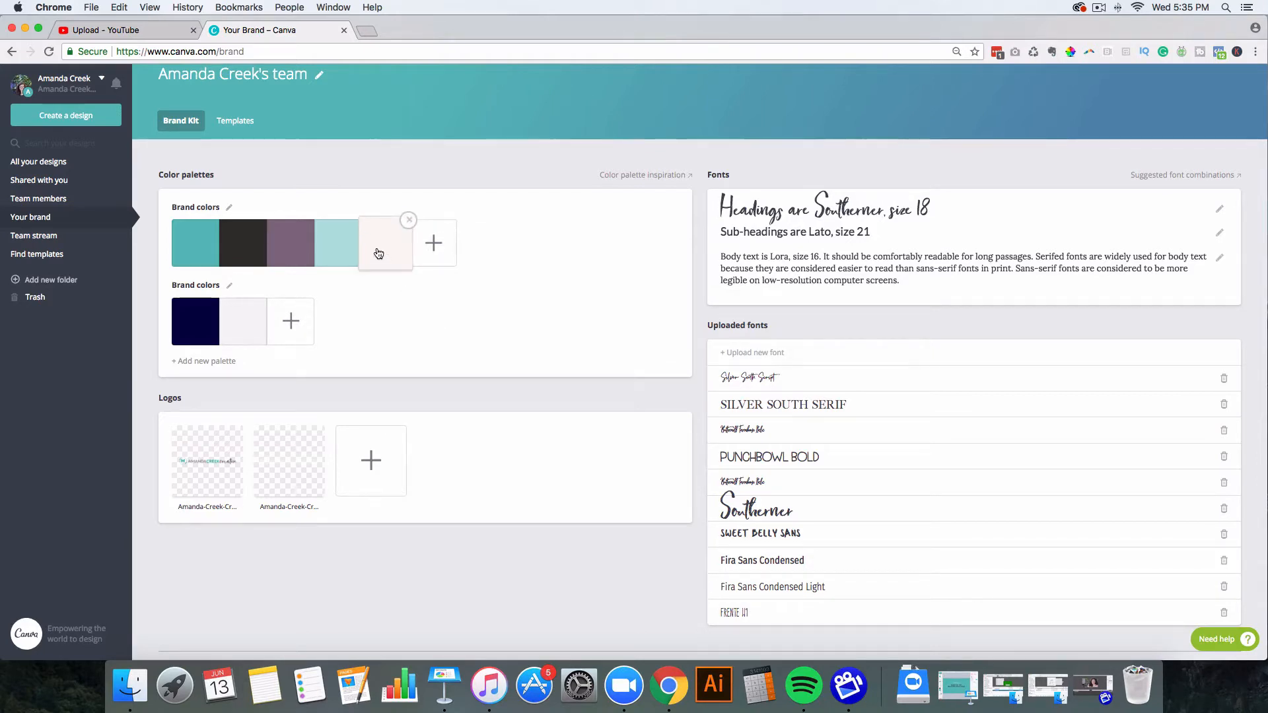
# Step: Inspect the light teal swatch's colour code without changing it, and begin a logo upload
pyautogui.click(336, 249)
pyautogui.click(375, 415)
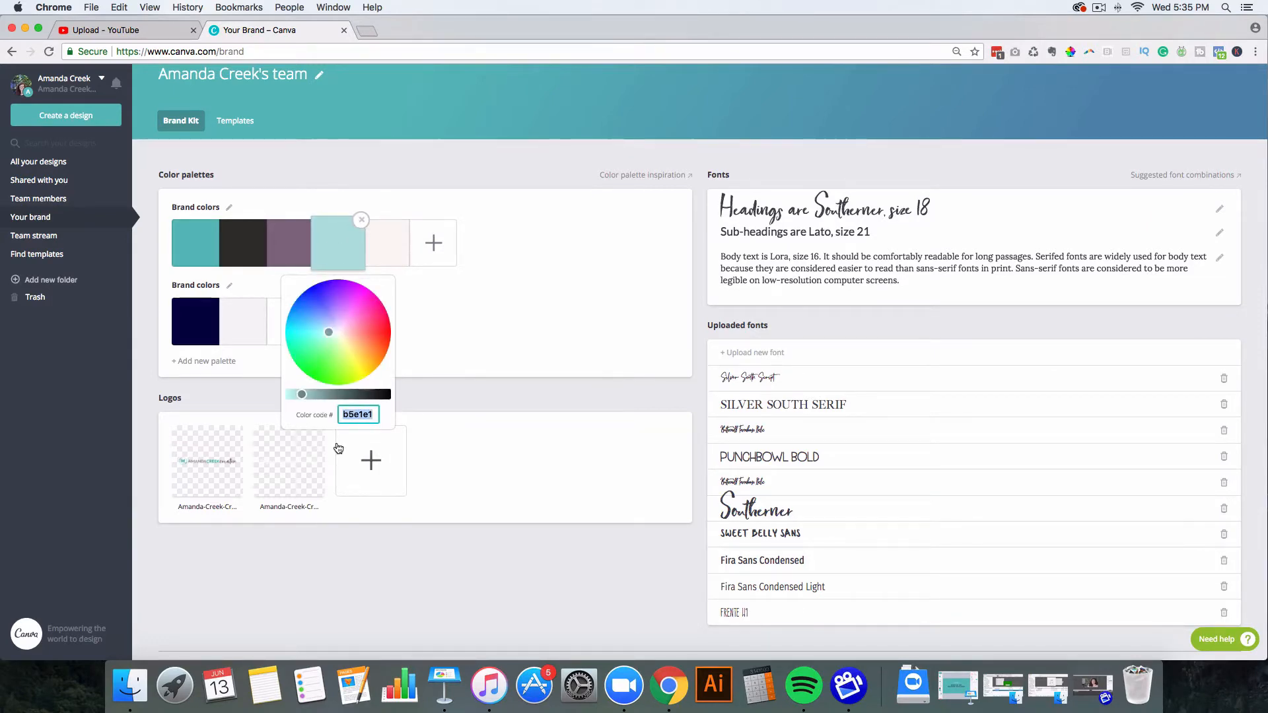
pyautogui.click(440, 415)
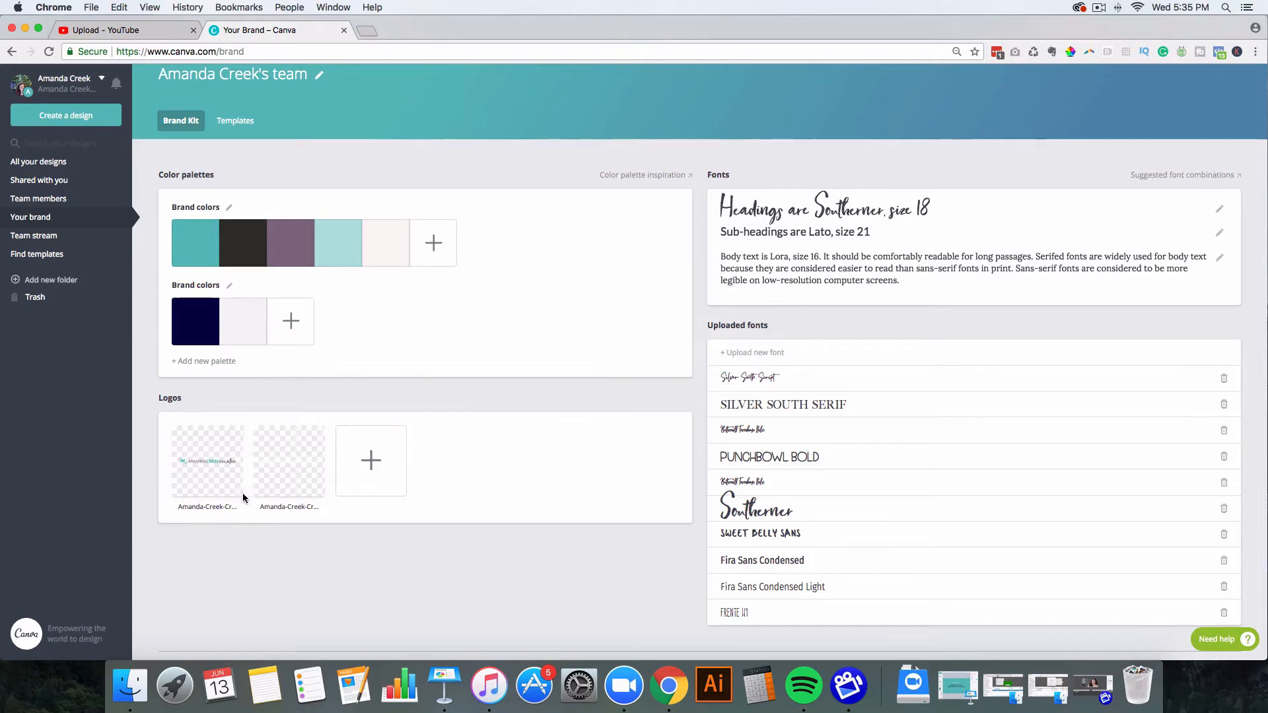
pyautogui.click(371, 460)
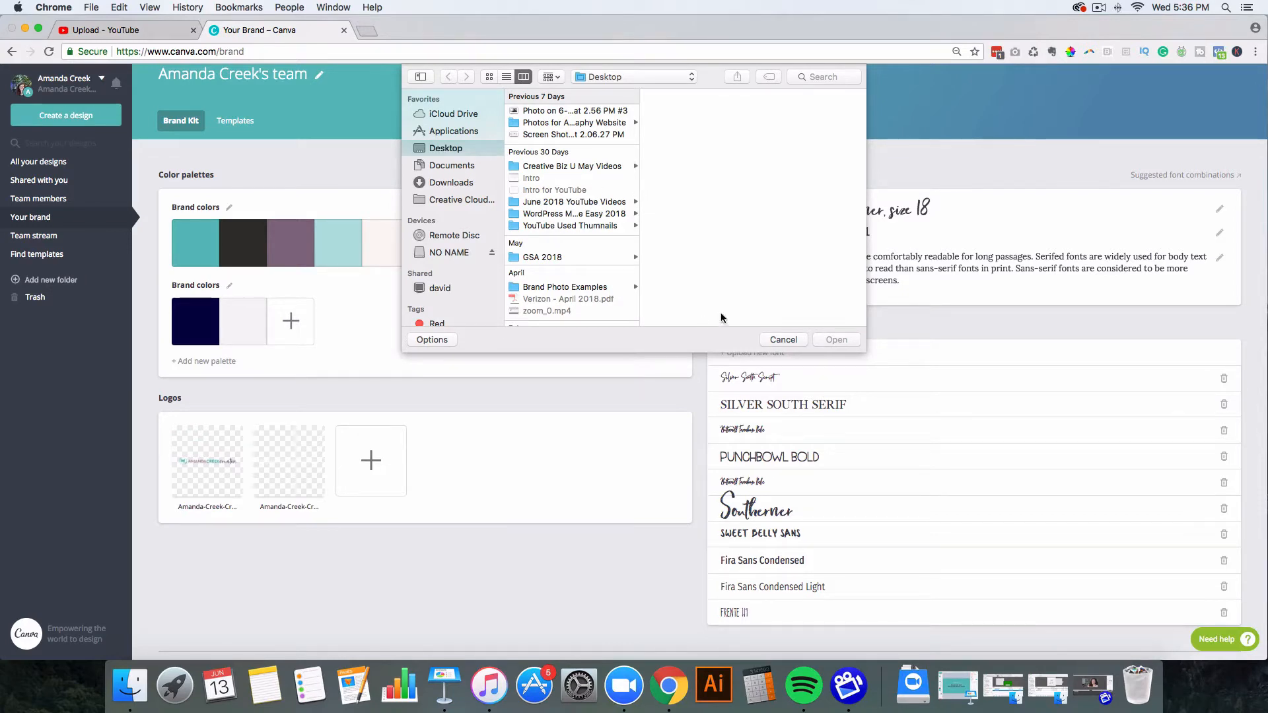
pyautogui.click(779, 340)
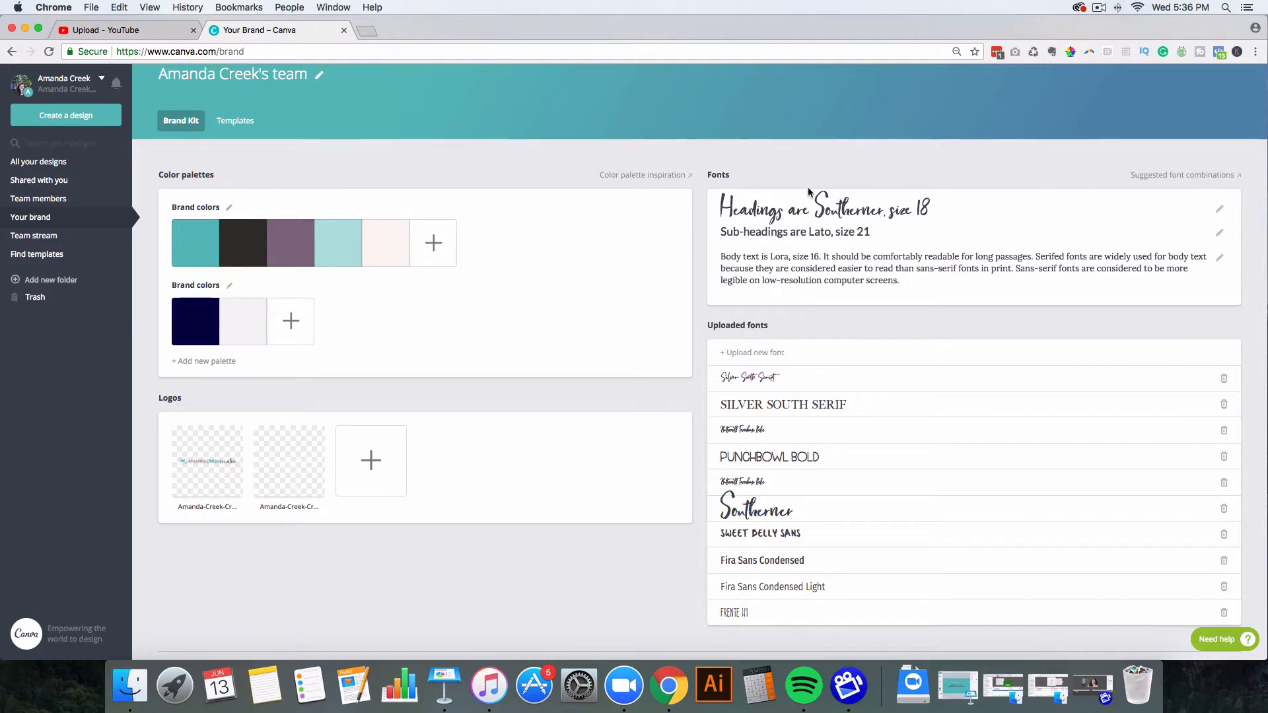
pyautogui.click(1220, 212)
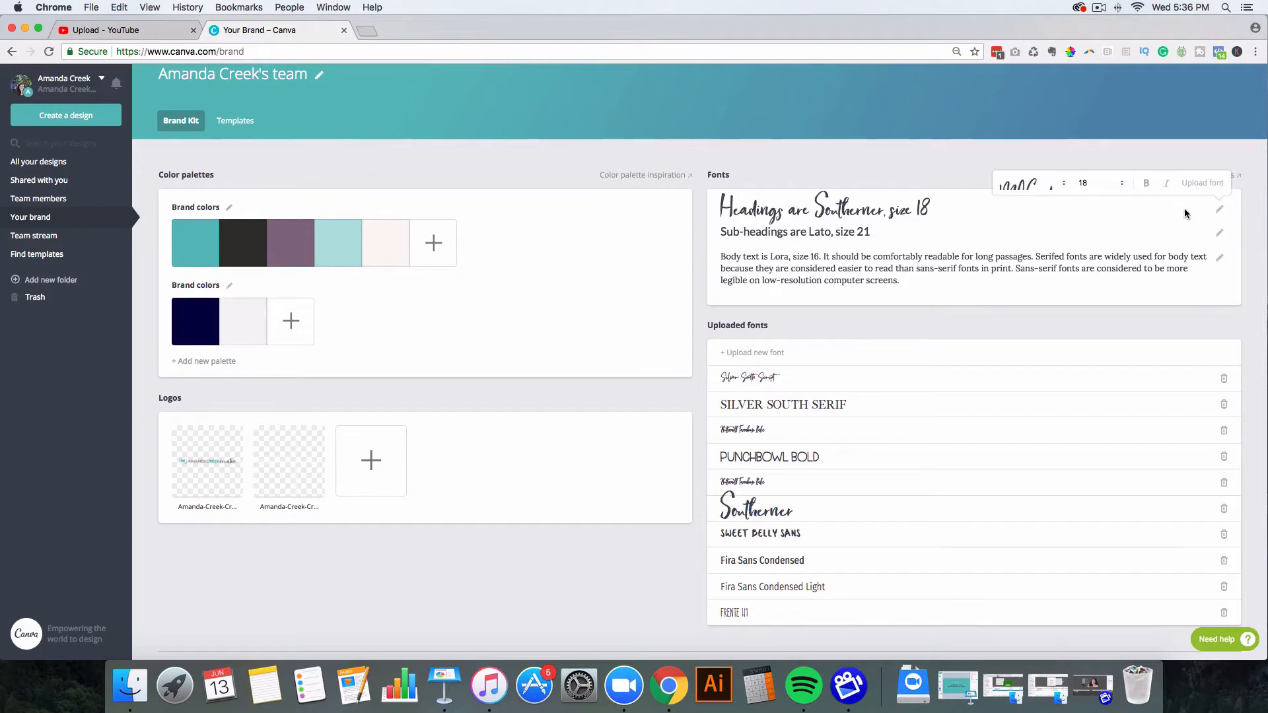
pyautogui.click(1065, 185)
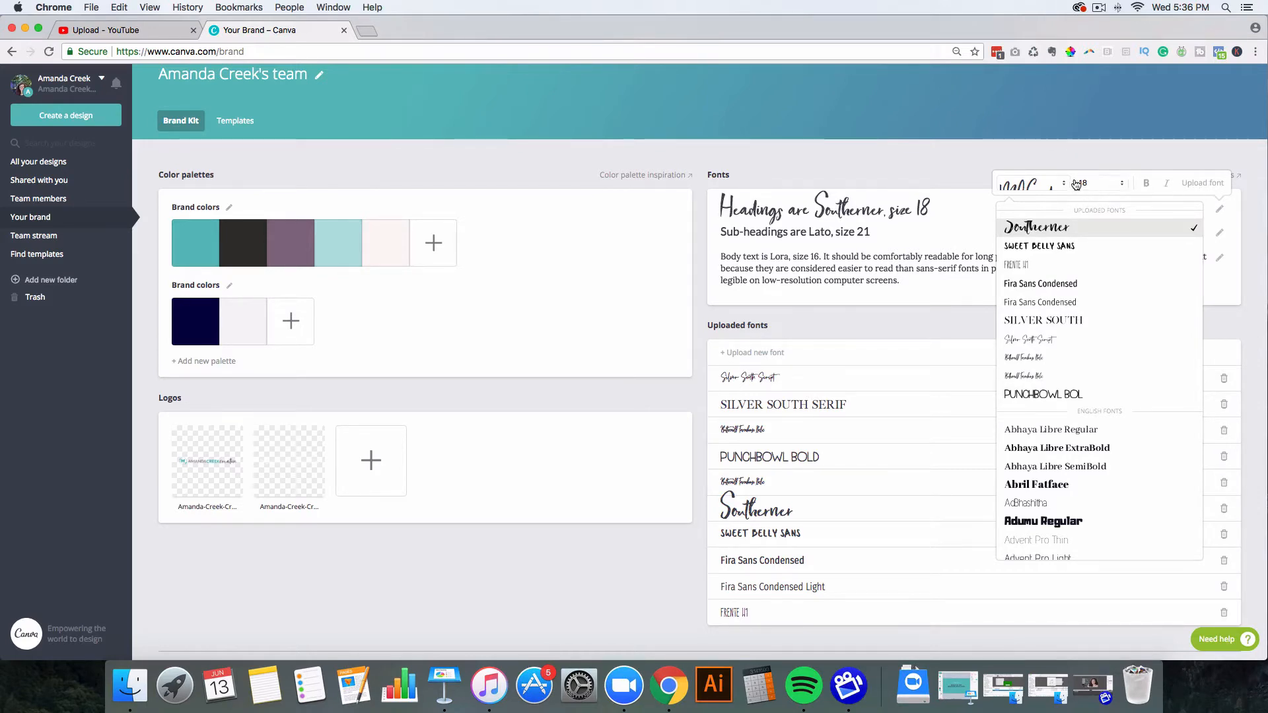
pyautogui.click(1123, 155)
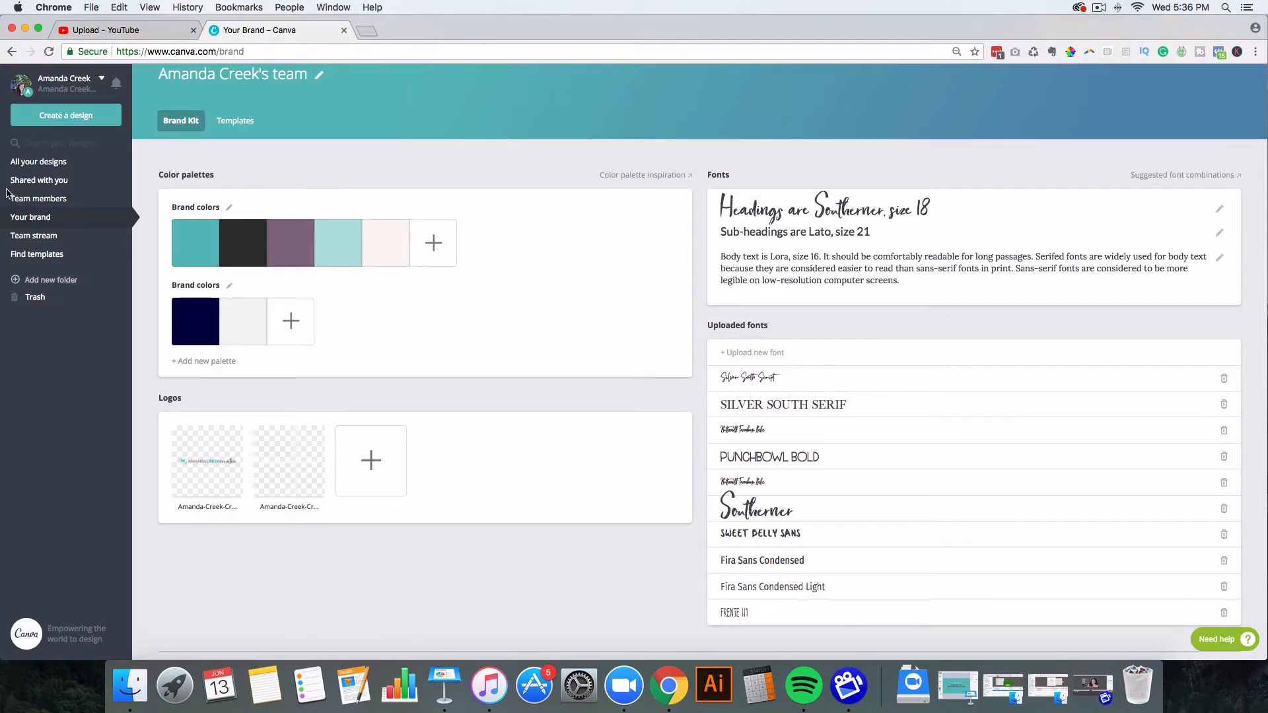
# Step: Start a blank Pinterest Graphic from the full list of design types, skipping custom dimensions
pyautogui.click(38, 162)
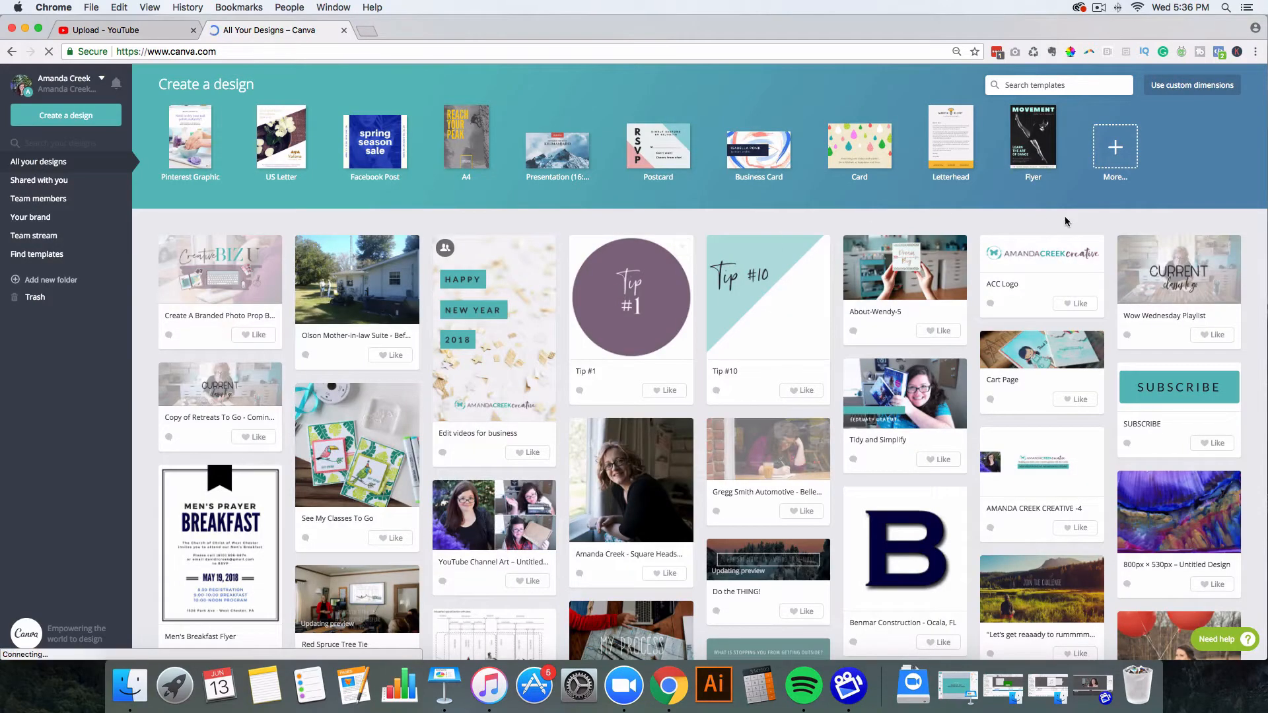
pyautogui.click(1116, 149)
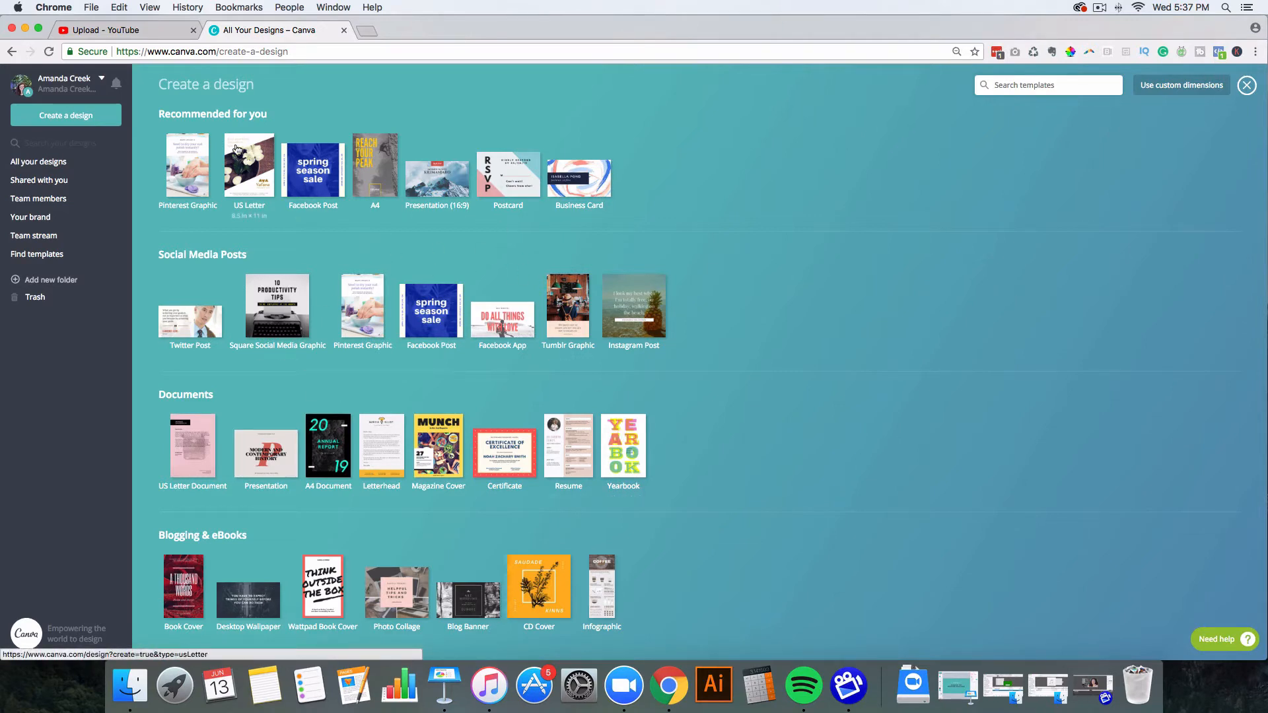
pyautogui.click(1182, 90)
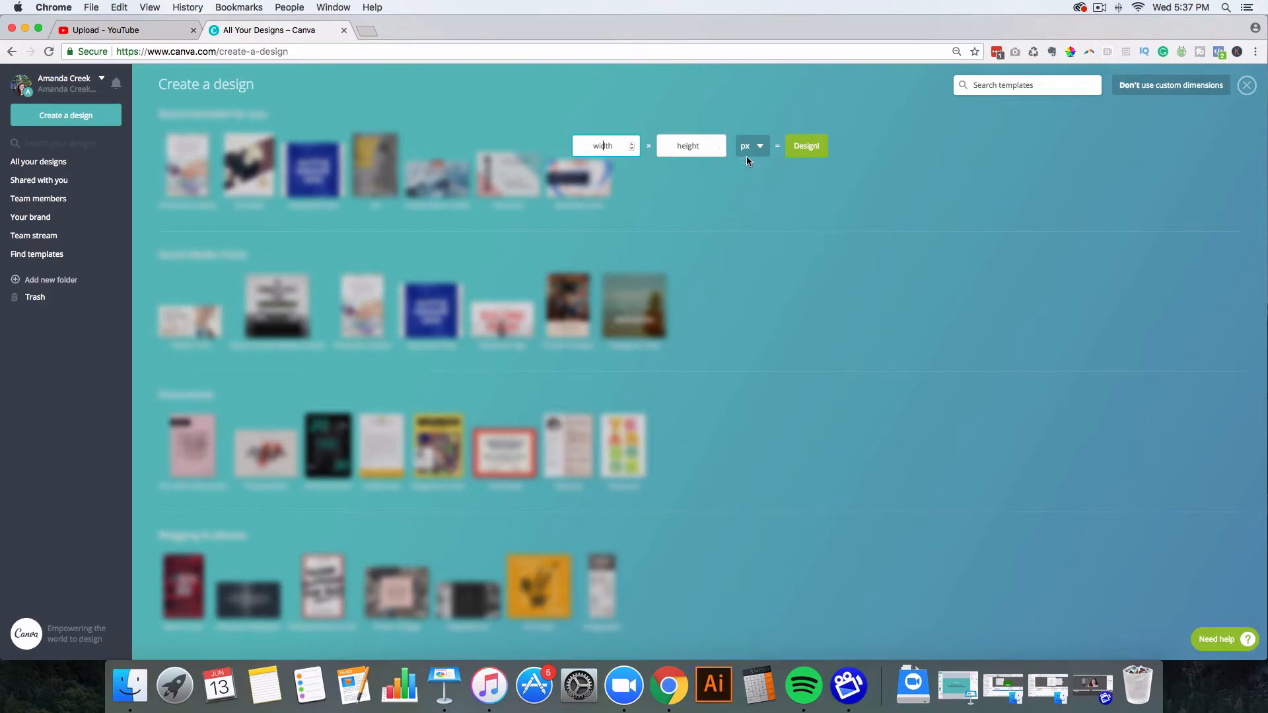
pyautogui.click(870, 131)
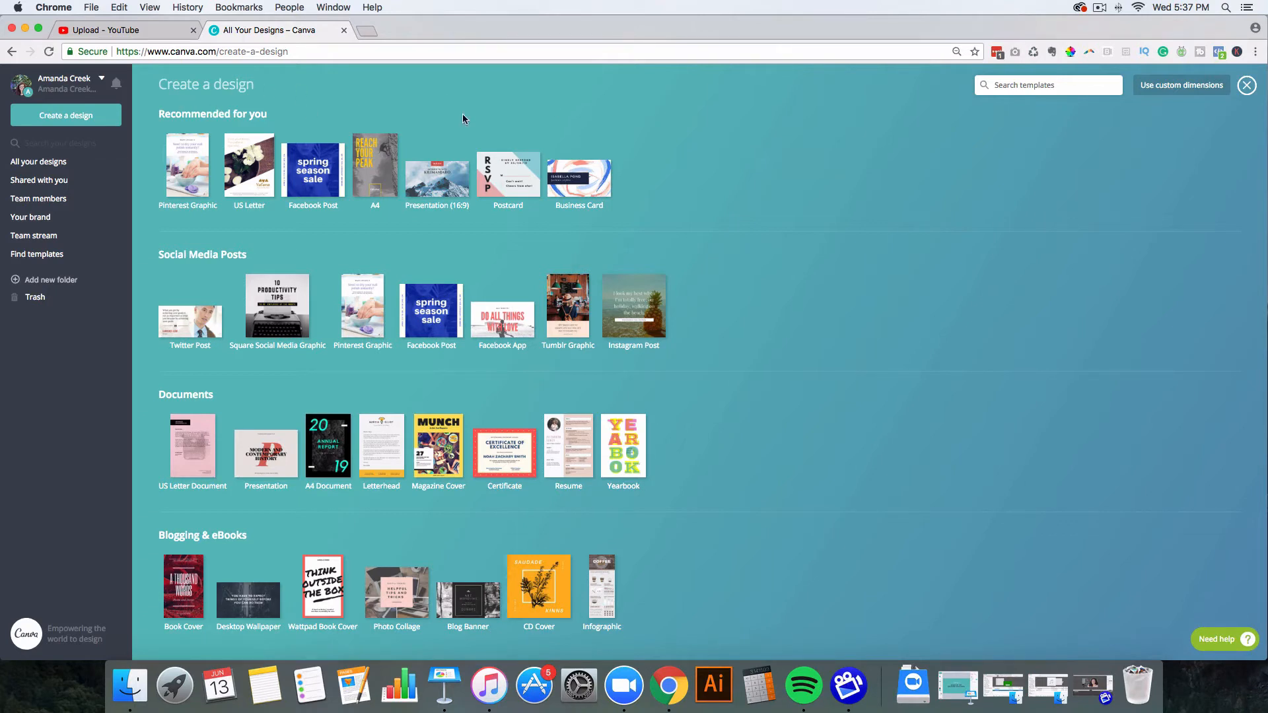
pyautogui.click(187, 173)
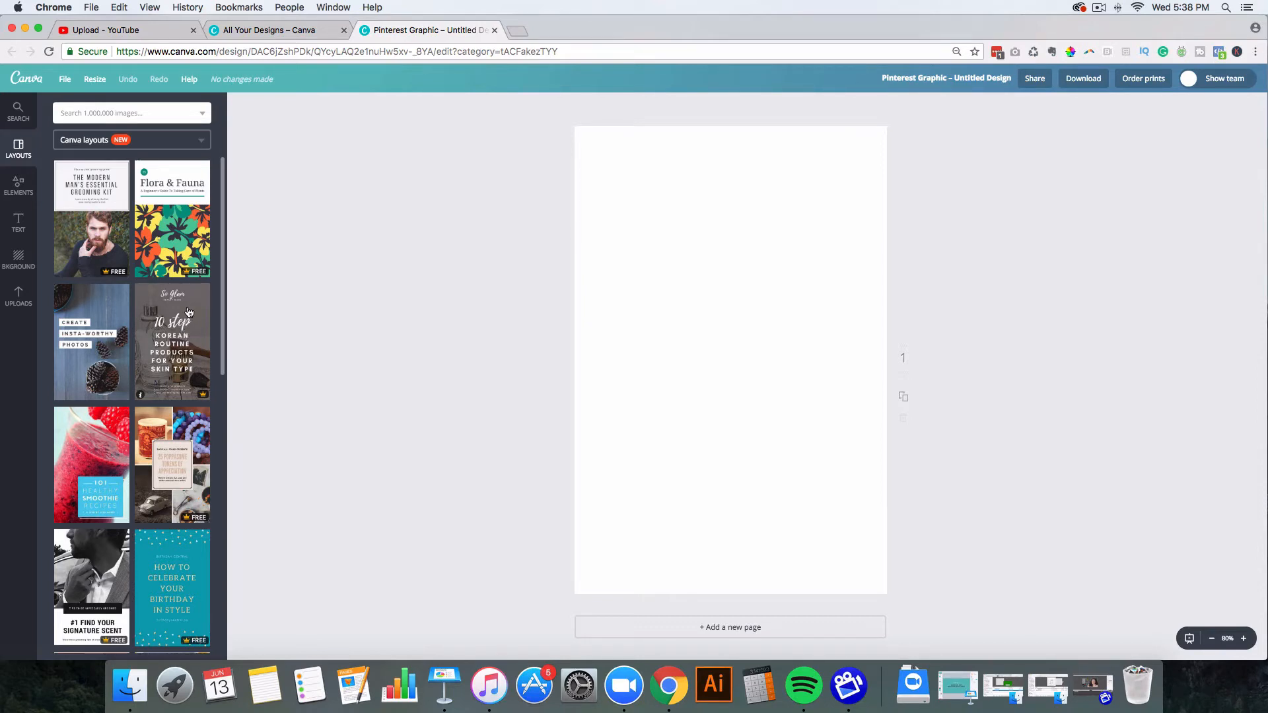
# Step: Apply the So Glam '10 step Korean routine' layout to the blank page and scroll through it
pyautogui.click(174, 338)
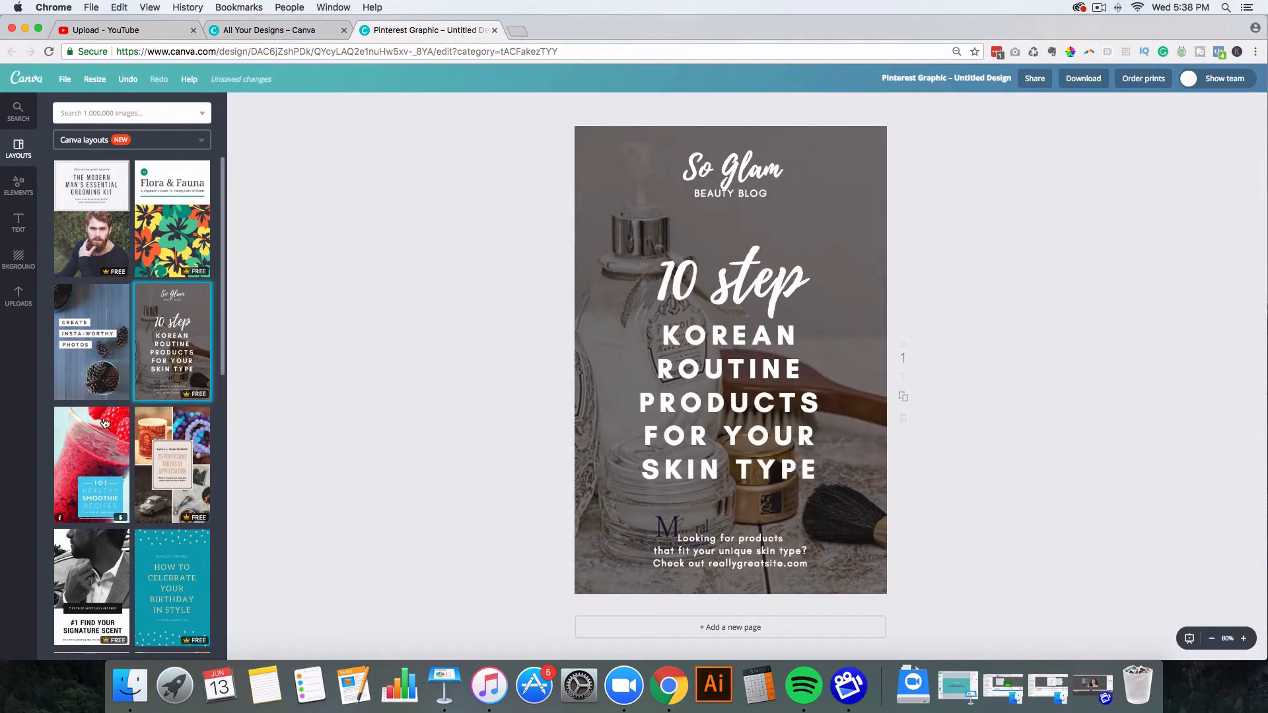
pyautogui.scroll(-15, 106, 421)
pyautogui.scroll(-5, 106, 420)
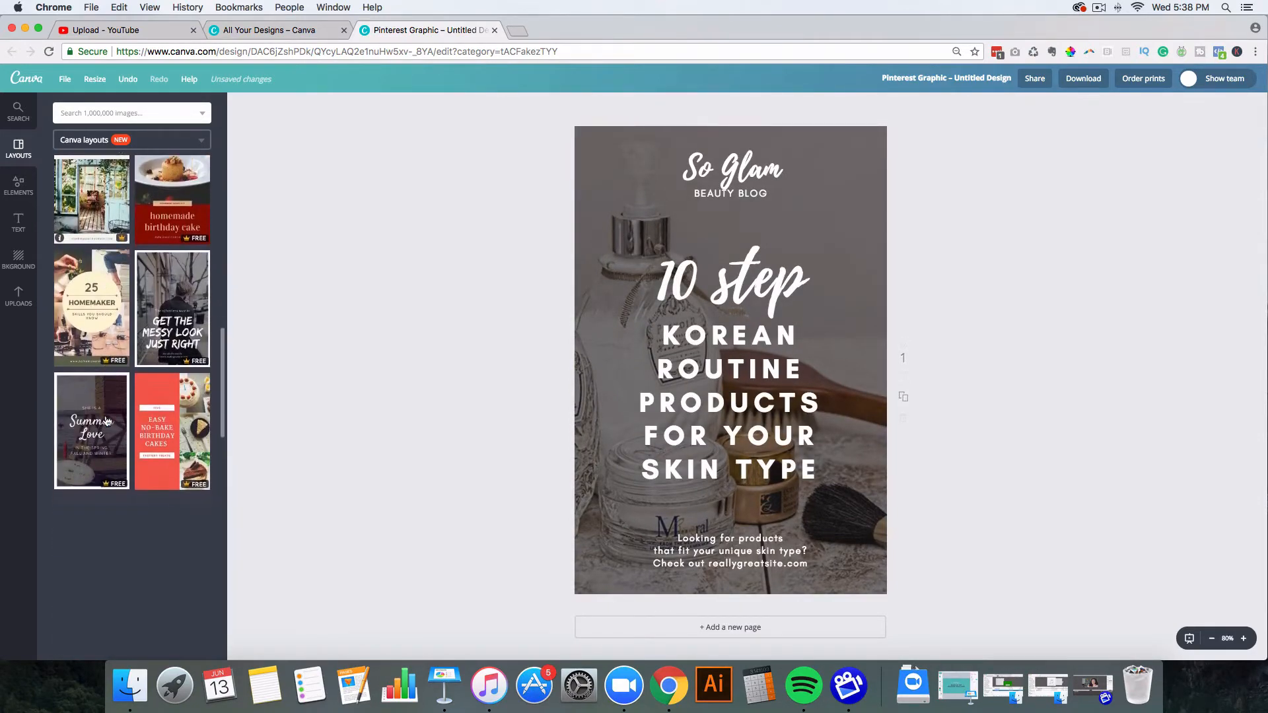
pyautogui.scroll(-6, 106, 421)
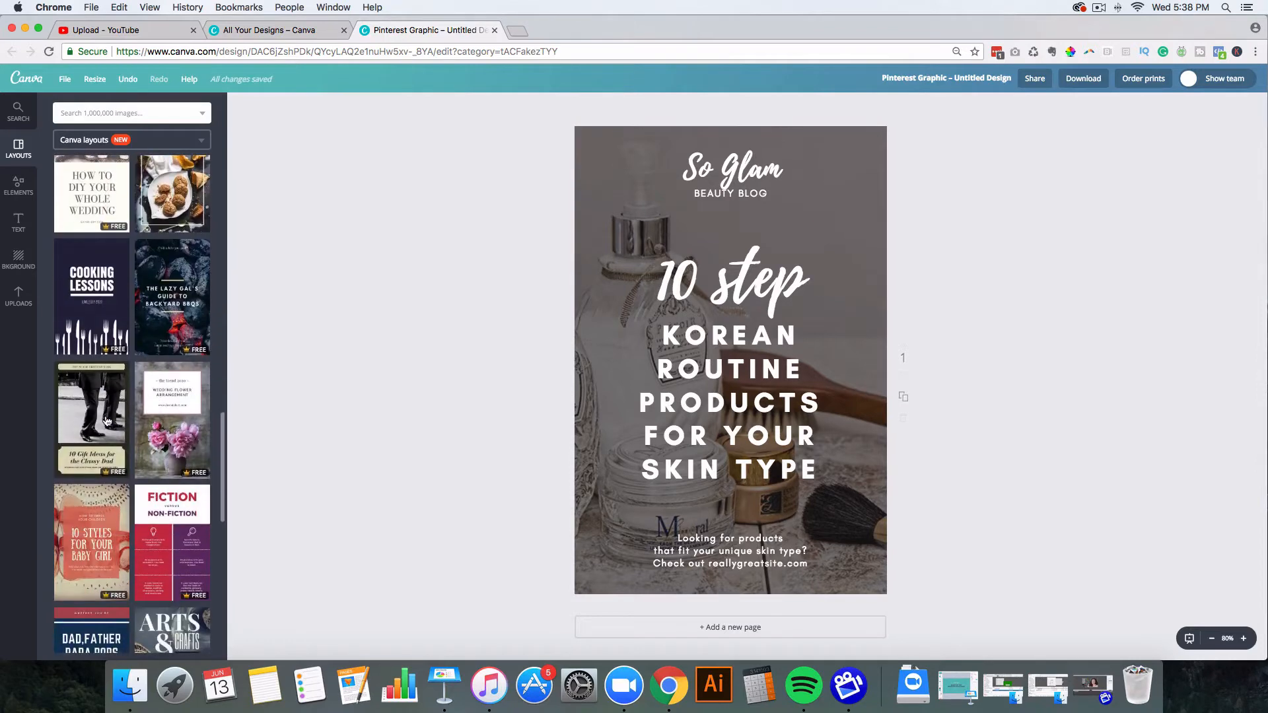
pyautogui.scroll(-2, 106, 420)
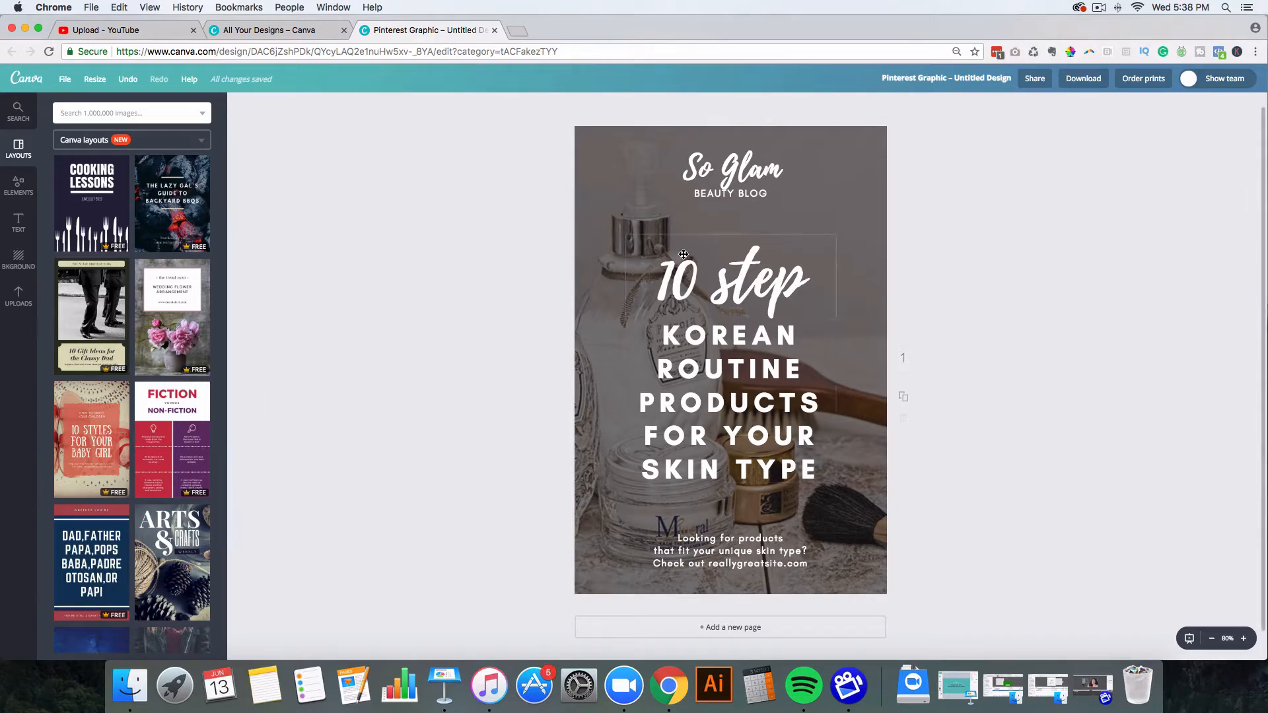
# Step: Set the So Glam heading in the Silver South Script font
pyautogui.click(734, 173)
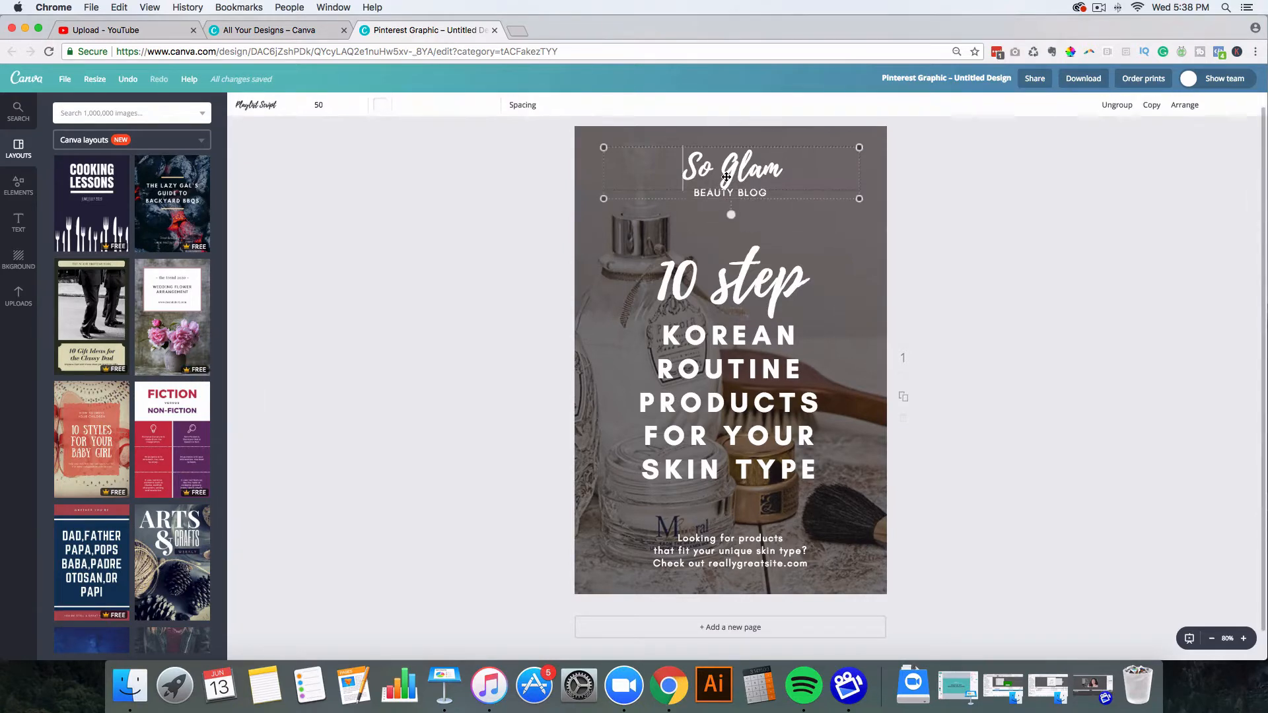
pyautogui.doubleClick(689, 170)
pyautogui.moveTo(685, 169); pyautogui.dragTo(808, 169)
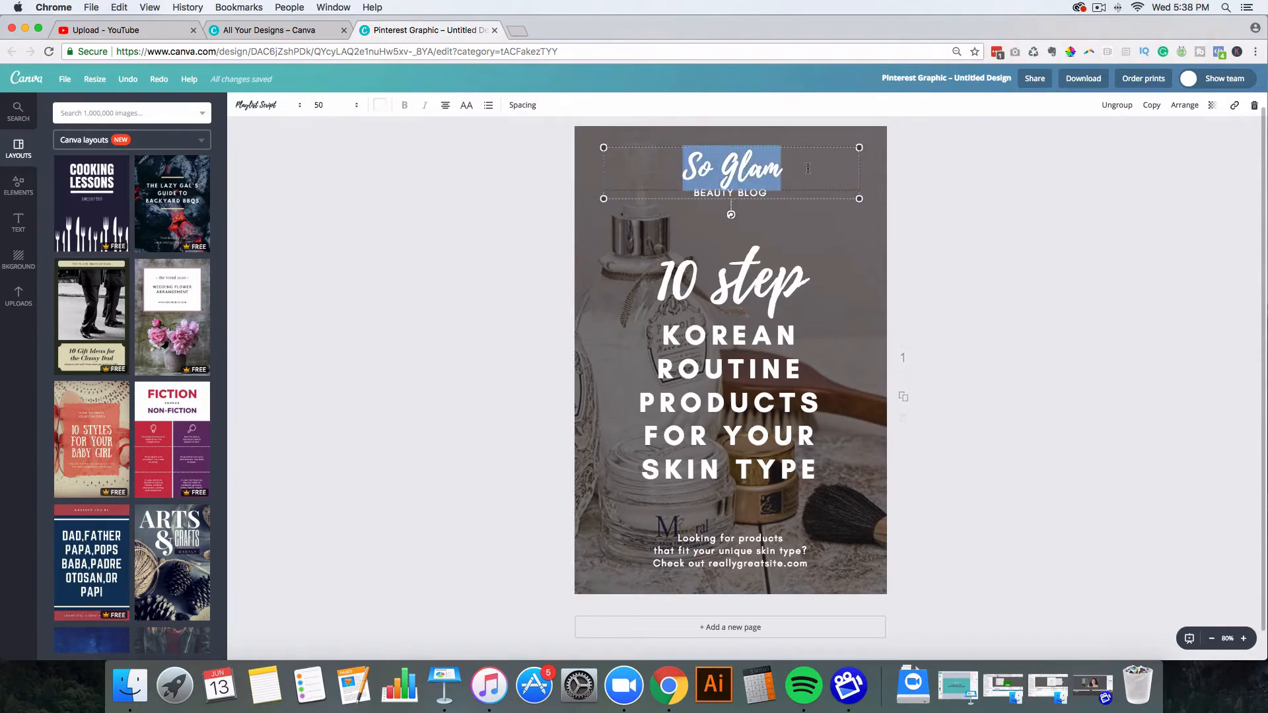
pyautogui.click(297, 107)
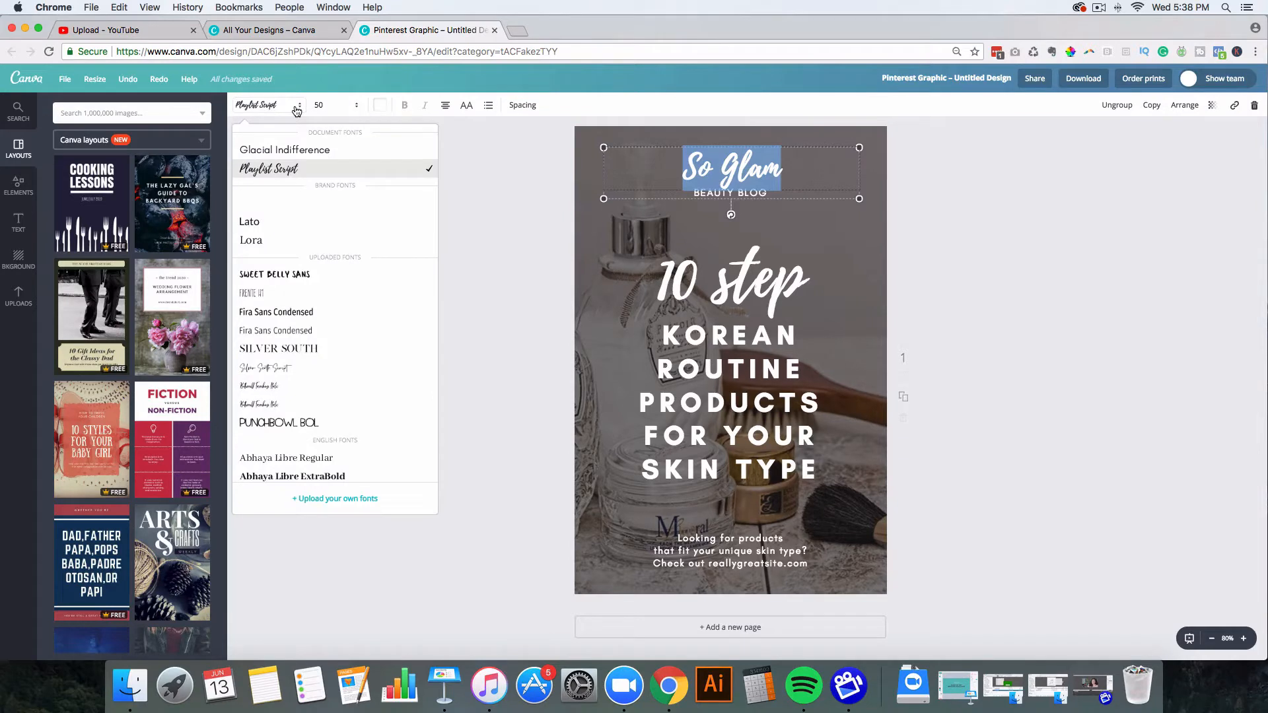
pyautogui.click(311, 368)
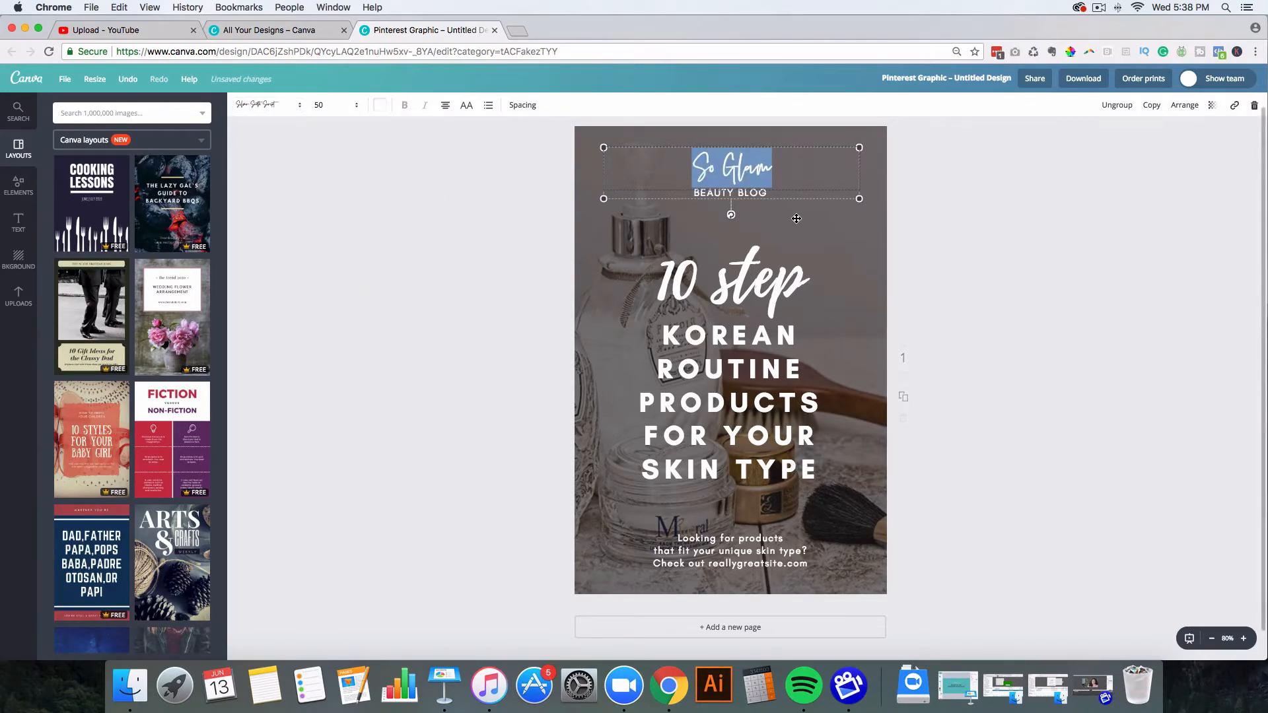
# Step: Give BEAUTY BLOG a serif font and select the KOREAN ROUTINE title text
pyautogui.click(783, 197)
pyautogui.doubleClick(696, 192)
pyautogui.moveTo(690, 193); pyautogui.dragTo(768, 193)
pyautogui.click(293, 109)
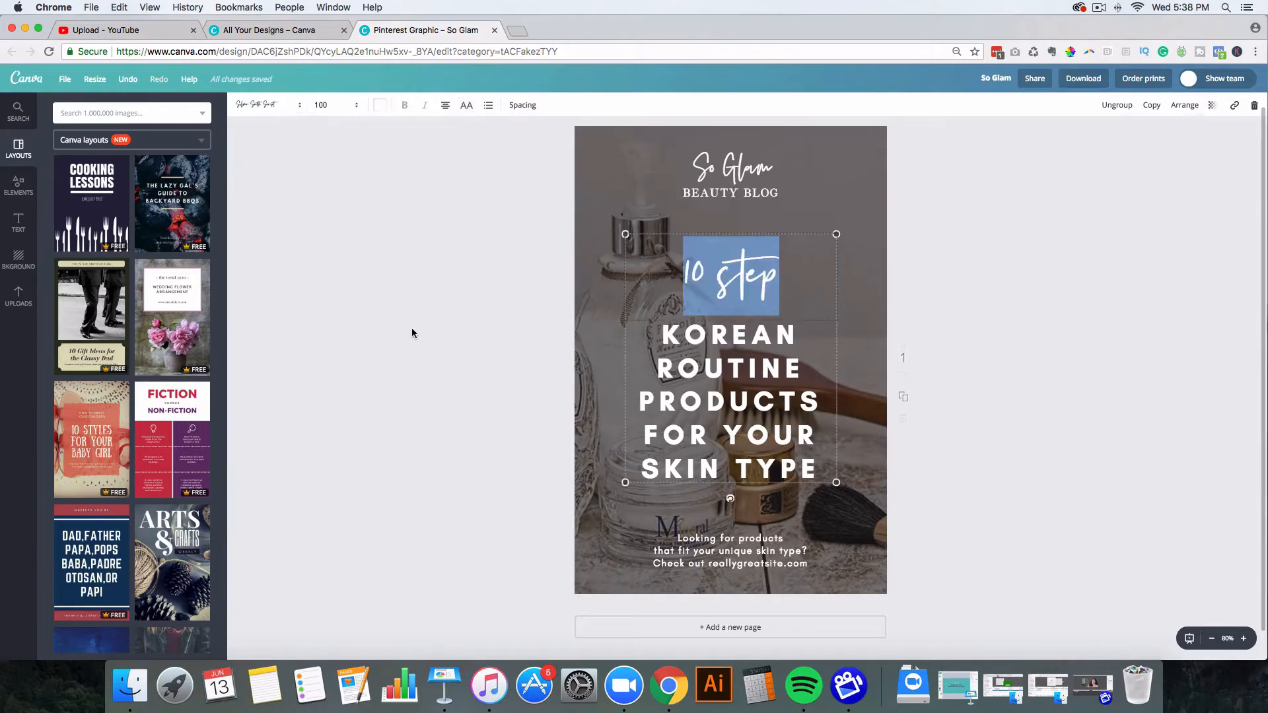
pyautogui.click(411, 332)
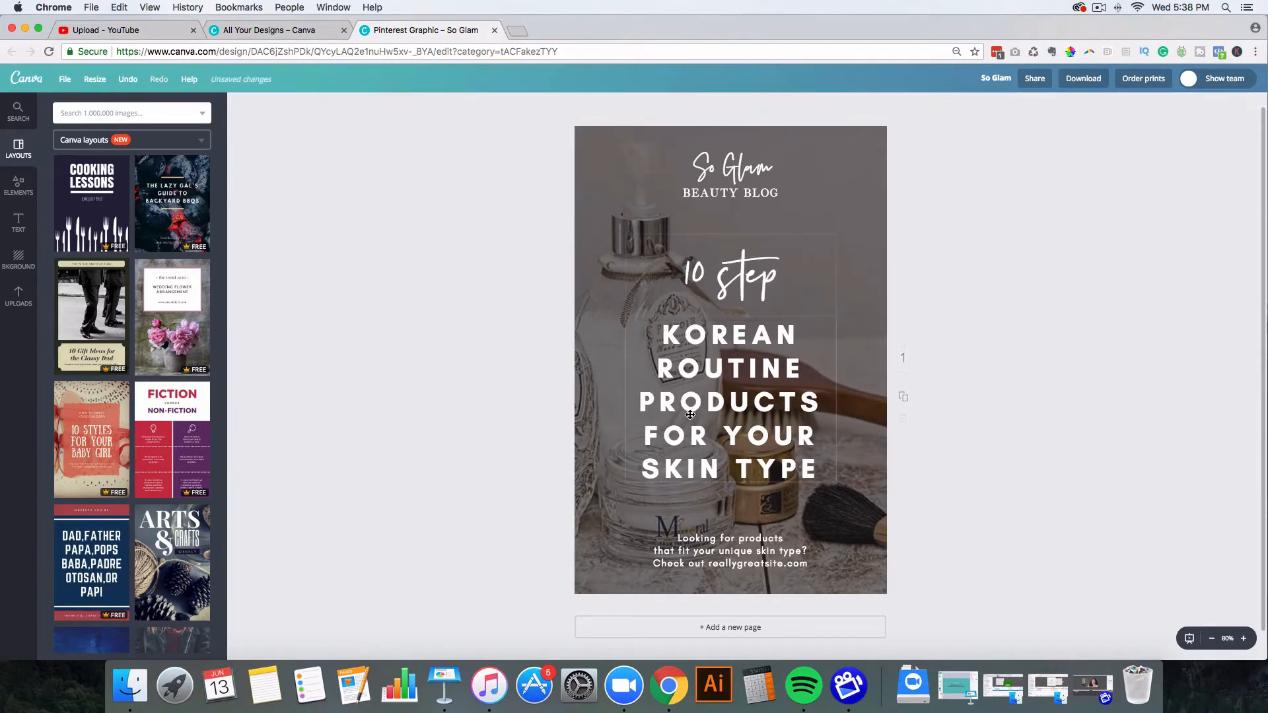
pyautogui.click(663, 334)
pyautogui.moveTo(662, 335); pyautogui.dragTo(827, 469)
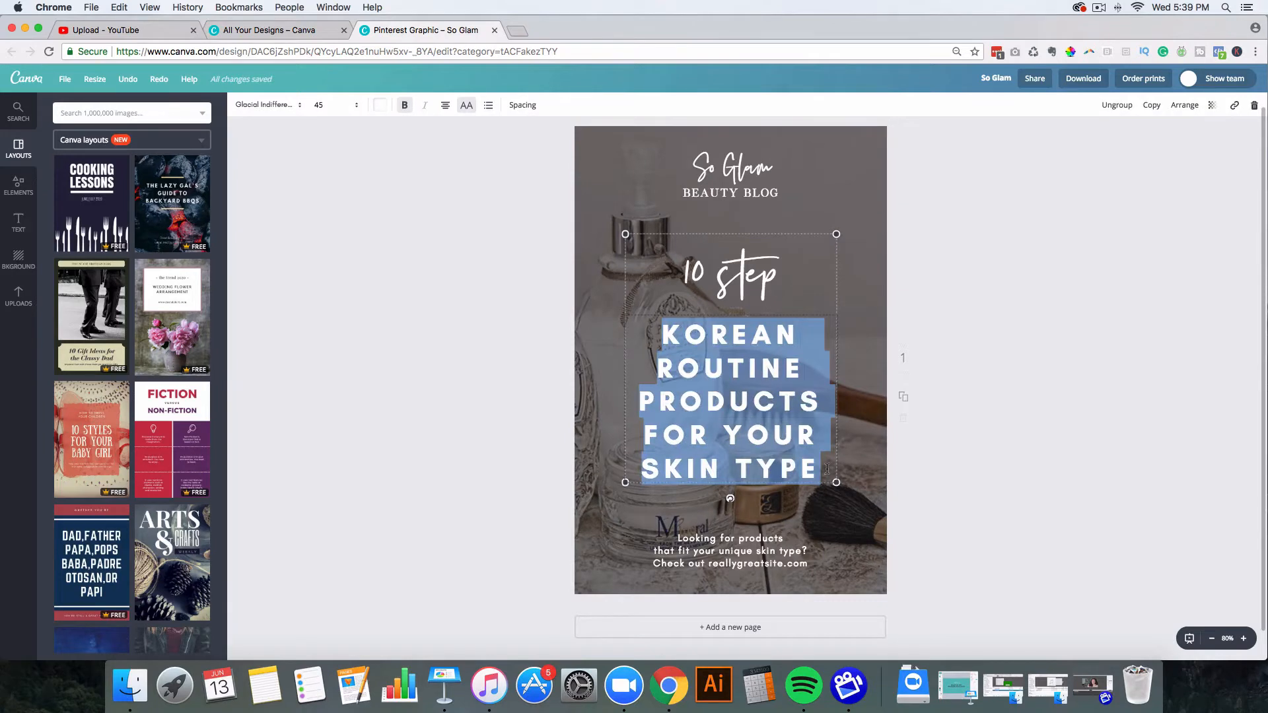
# Step: Set both the KOREAN ROUTINE headline and the 'Looking for products' caption to Lato
pyautogui.click(277, 104)
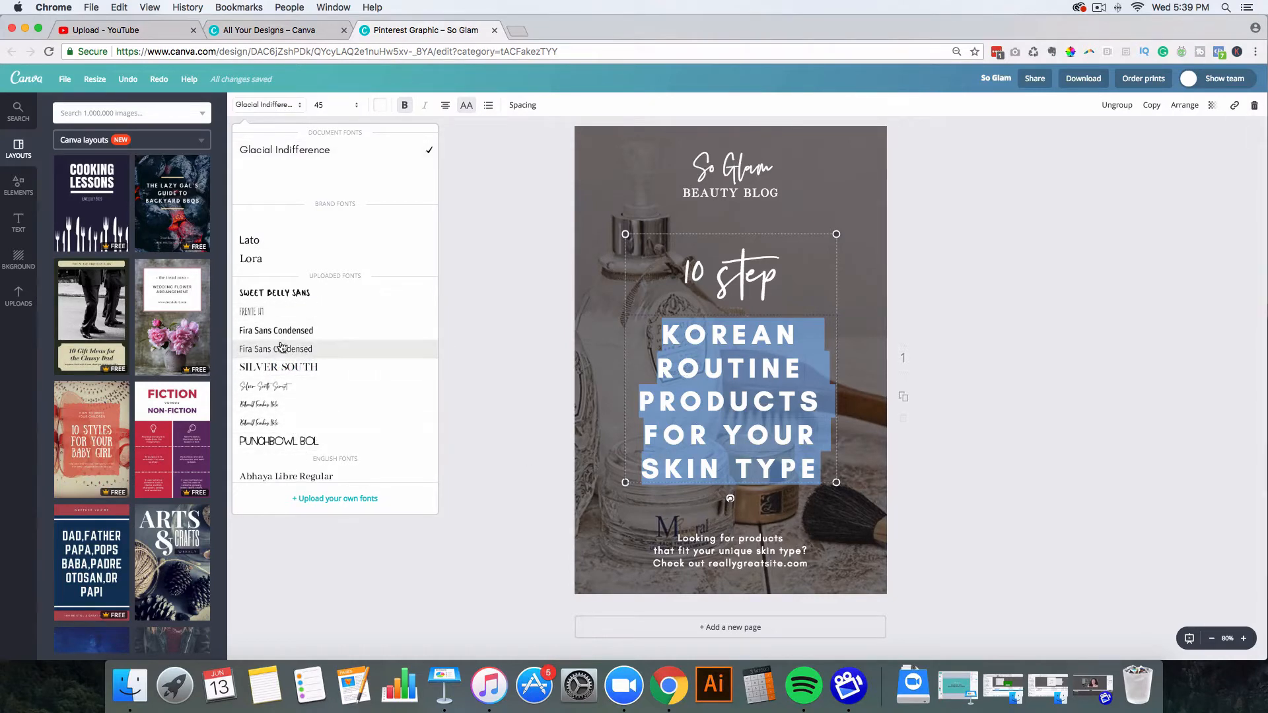
pyautogui.click(280, 242)
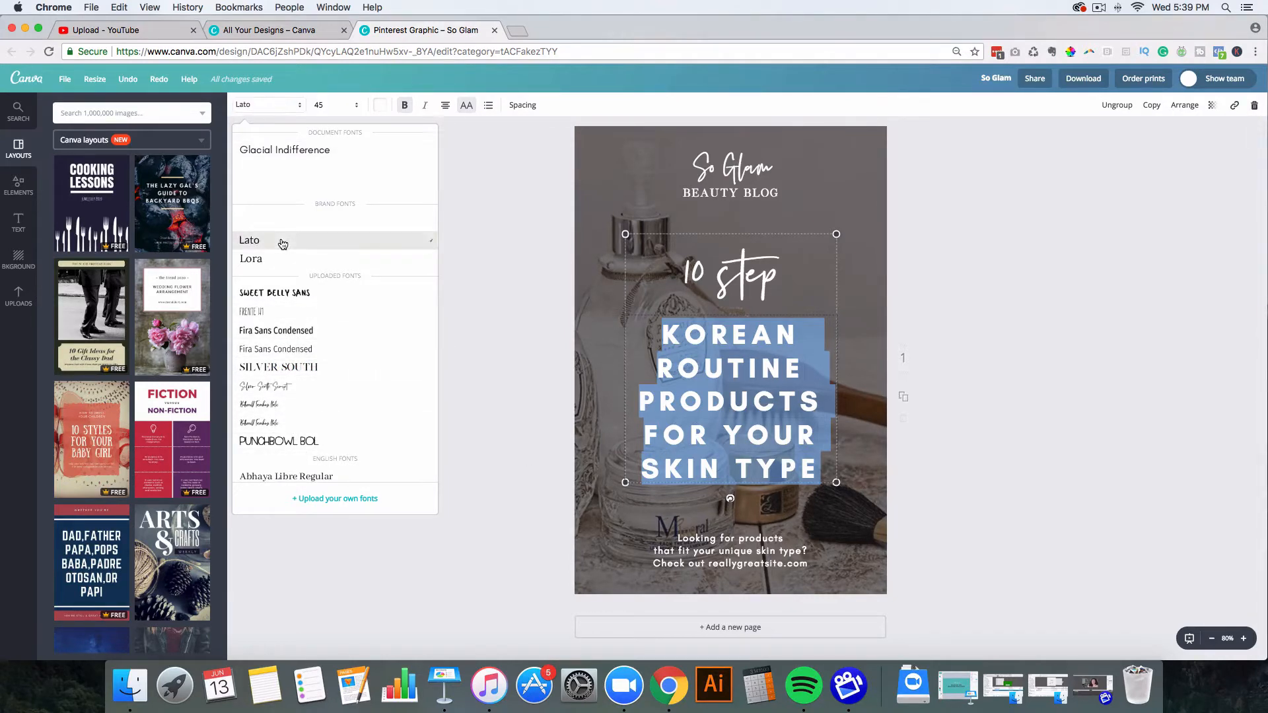
pyautogui.click(810, 570)
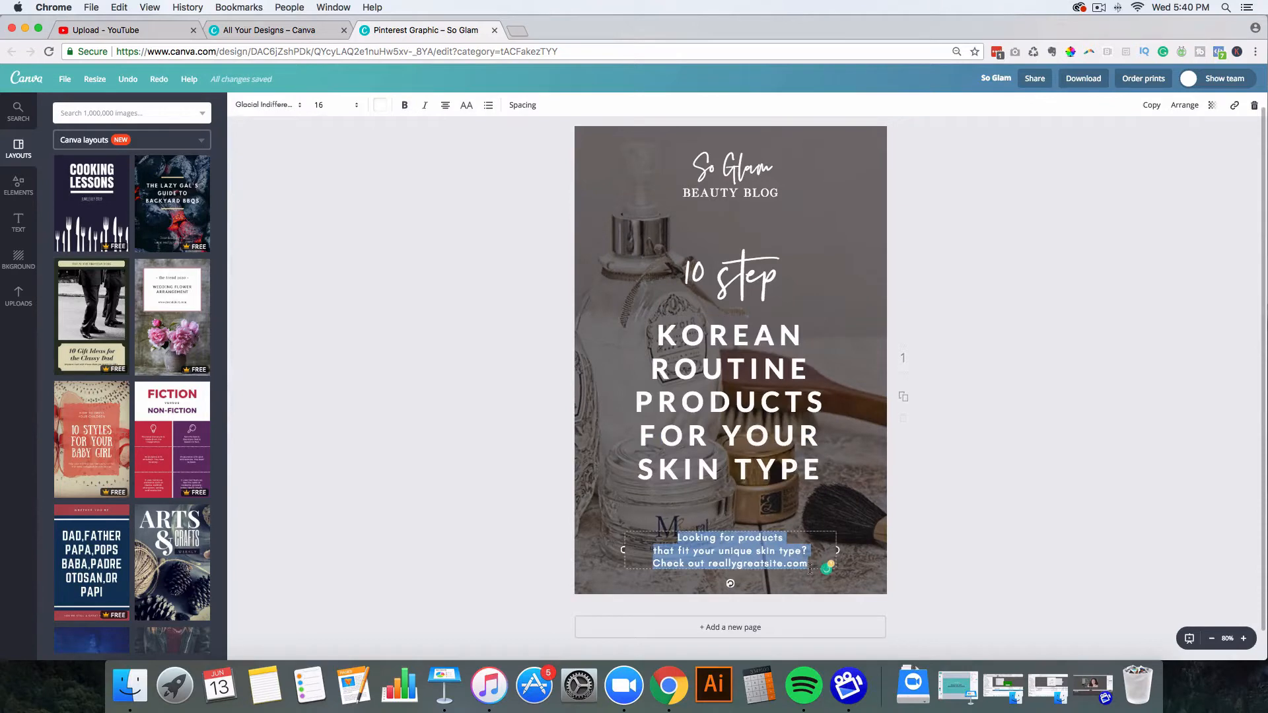
pyautogui.click(285, 104)
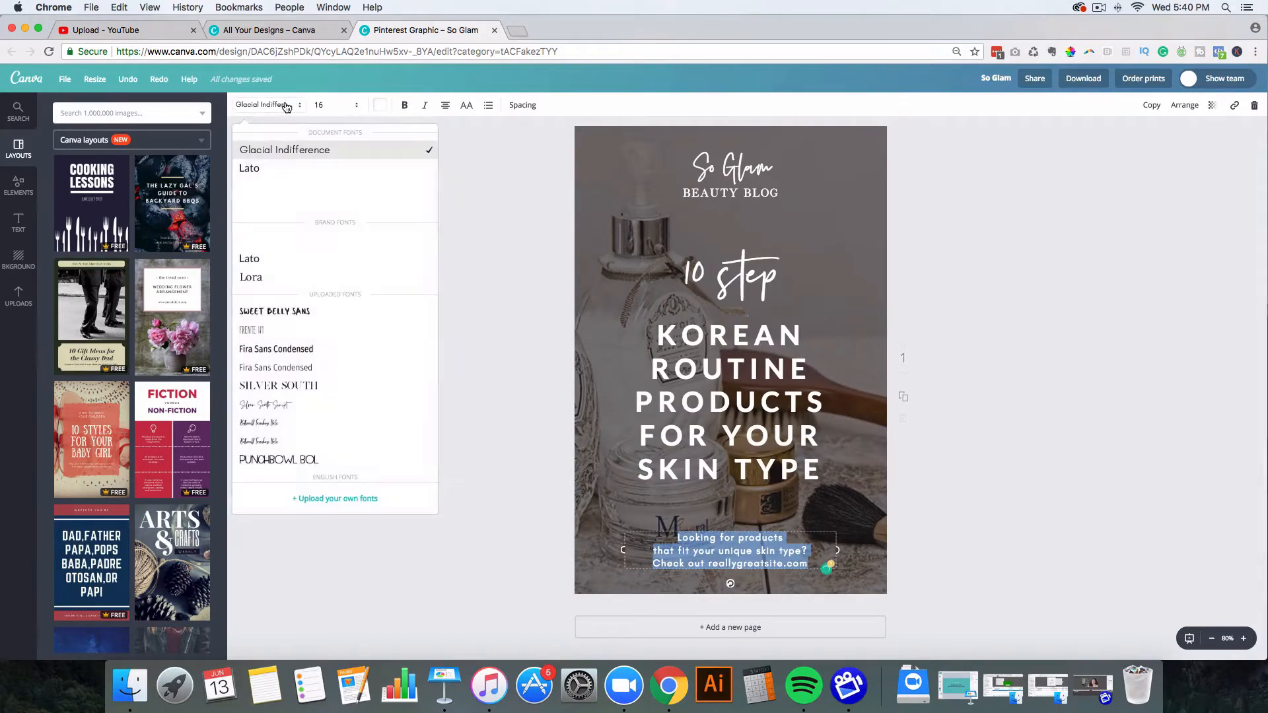
pyautogui.click(274, 265)
pyautogui.click(529, 428)
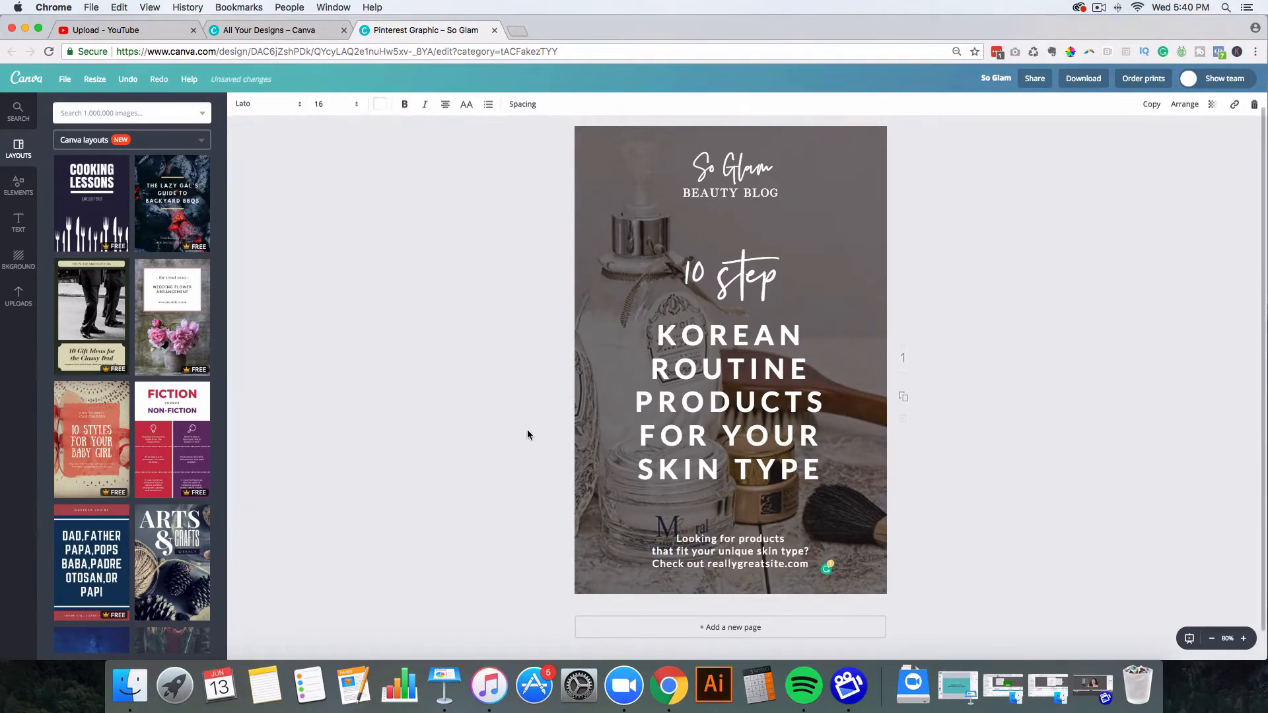
pyautogui.click(706, 169)
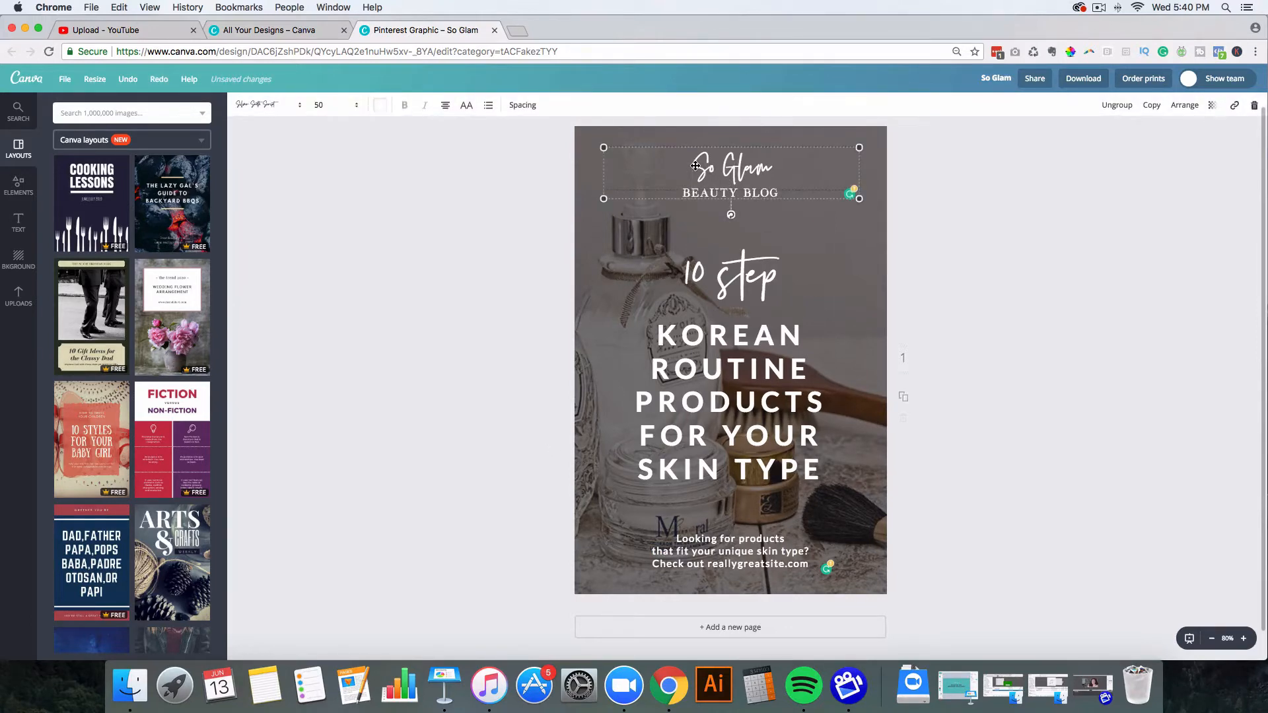
# Step: Enlarge the So Glam heading to font size 64
pyautogui.doubleClick(696, 166)
pyautogui.moveTo(693, 166); pyautogui.dragTo(765, 167)
pyautogui.click(338, 105)
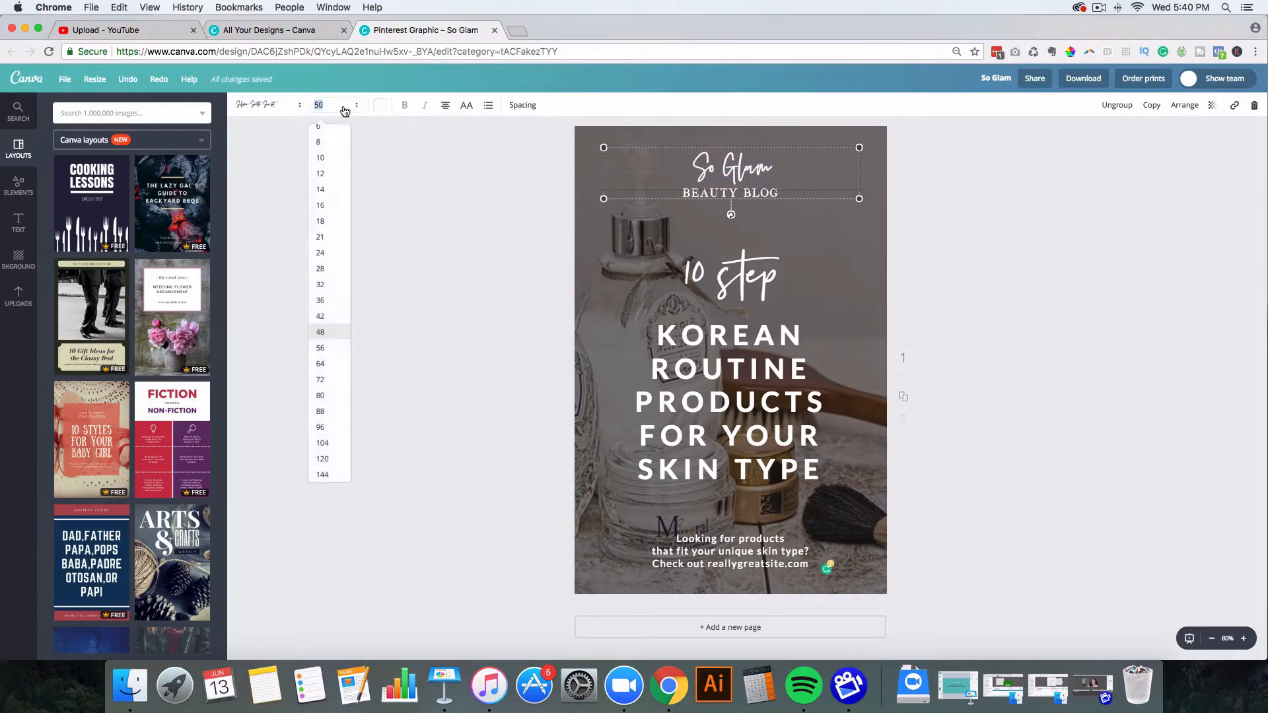
pyautogui.click(331, 363)
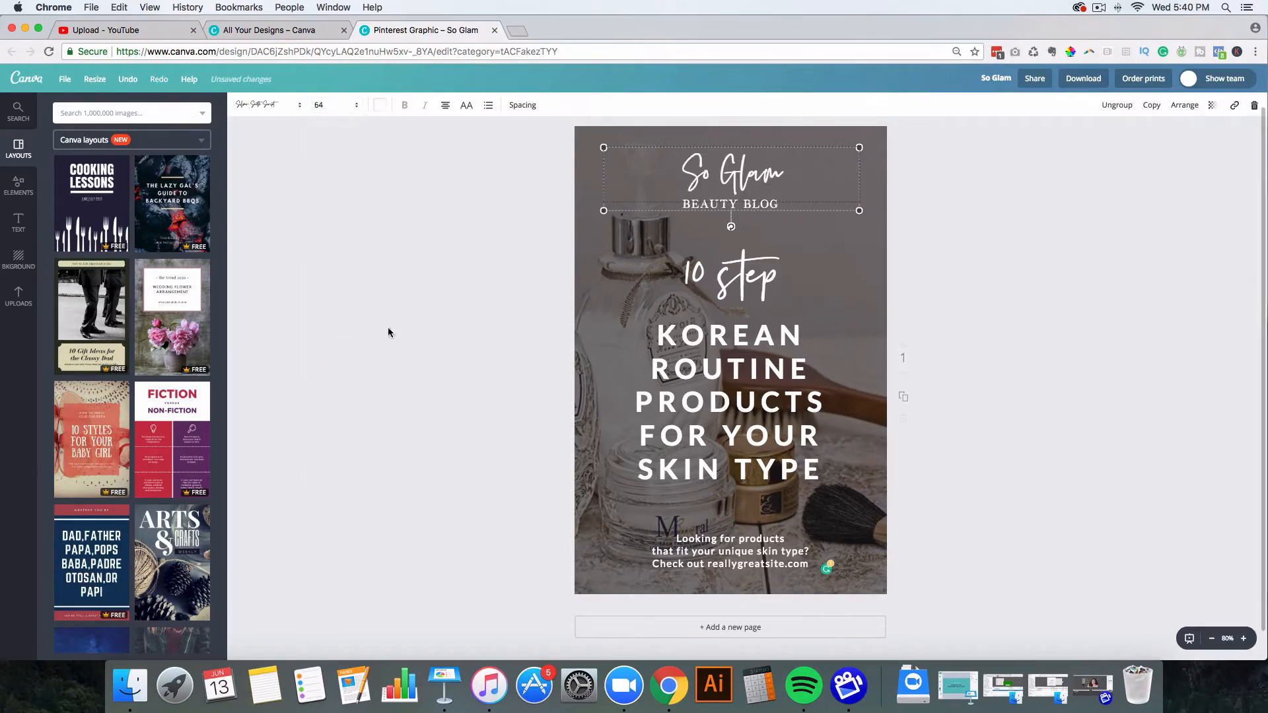
pyautogui.click(660, 224)
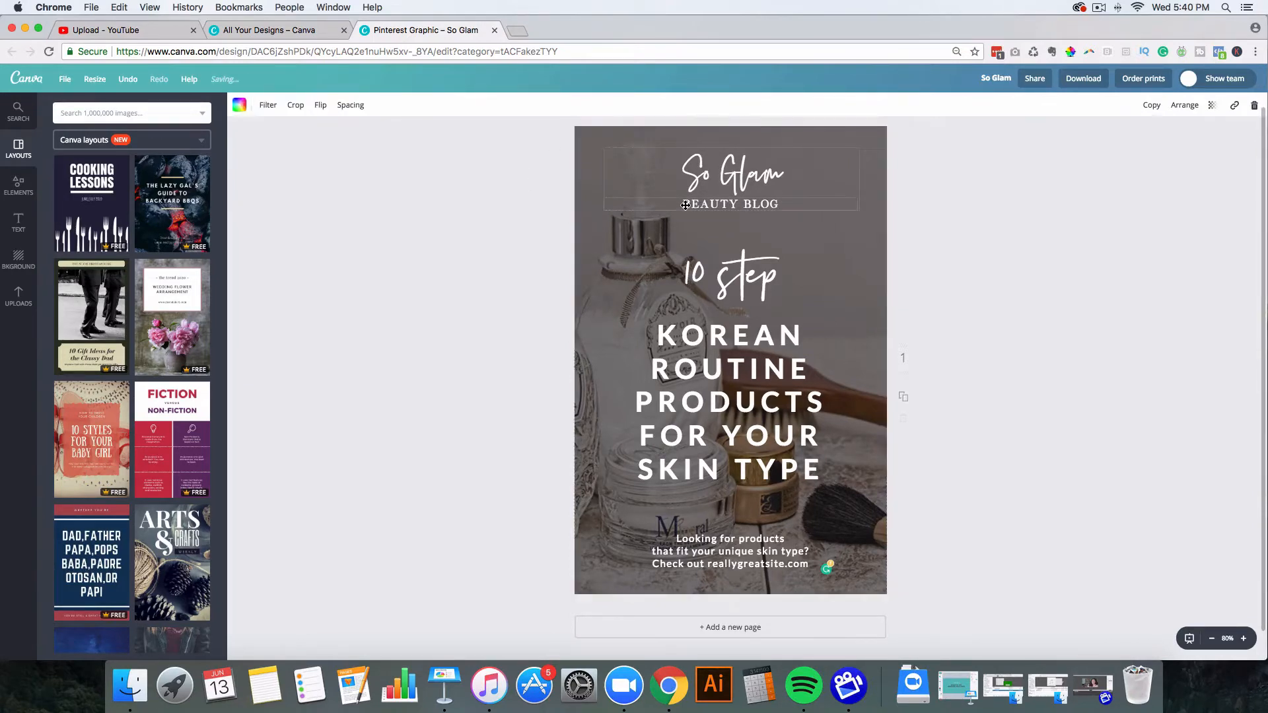
# Step: Widen BEAUTY BLOG's letter spacing to 350
pyautogui.click(686, 210)
pyautogui.doubleClick(685, 206)
pyautogui.moveTo(686, 206); pyautogui.dragTo(779, 205)
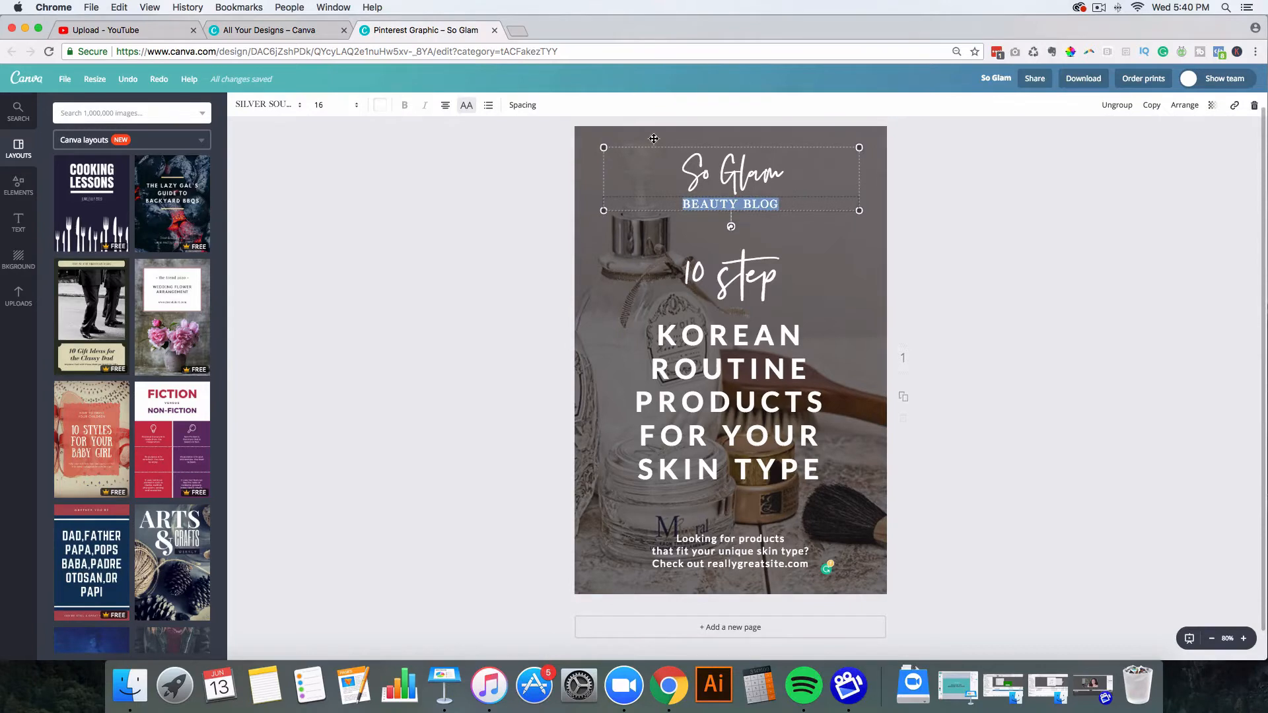
pyautogui.click(521, 105)
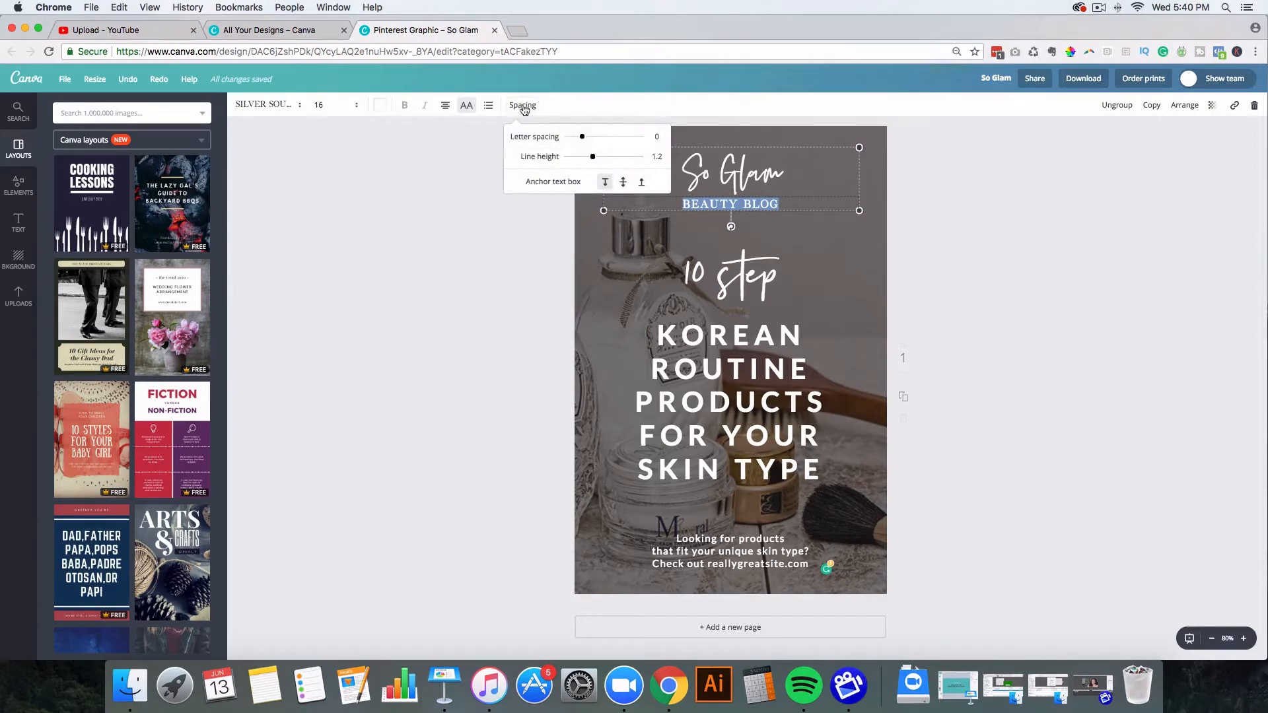
pyautogui.moveTo(582, 139); pyautogui.dragTo(609, 141)
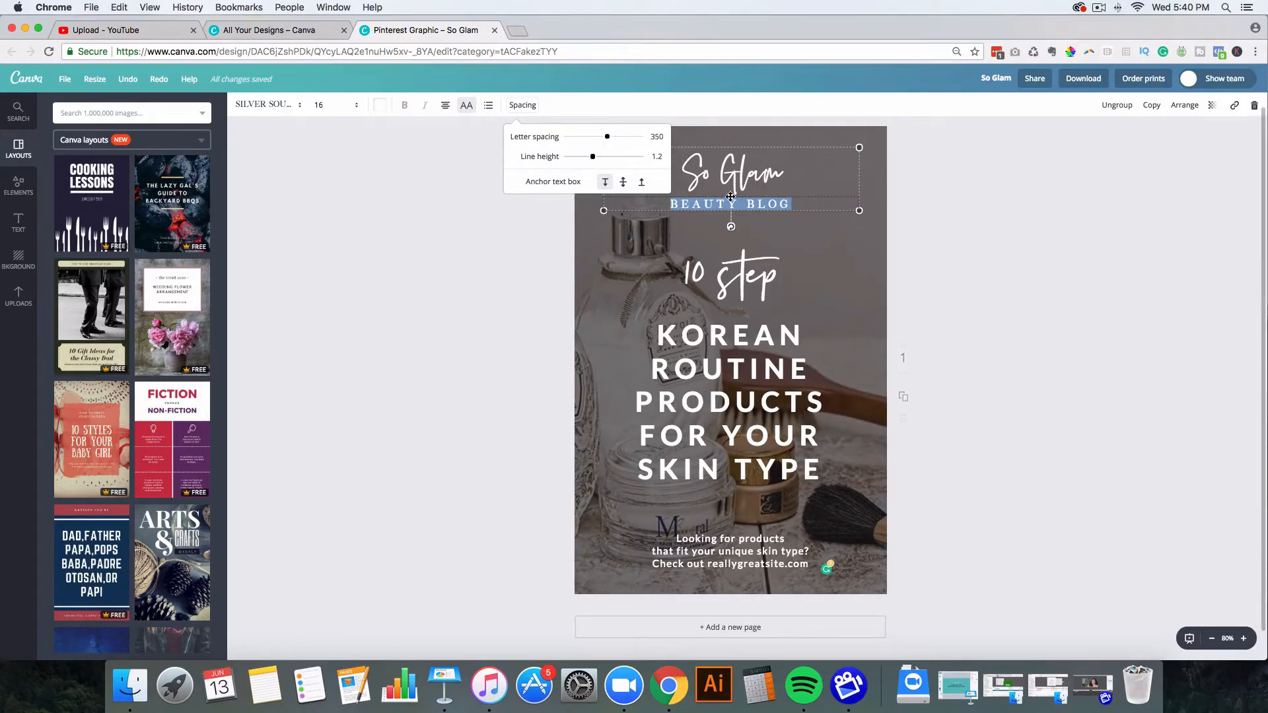
pyautogui.click(493, 268)
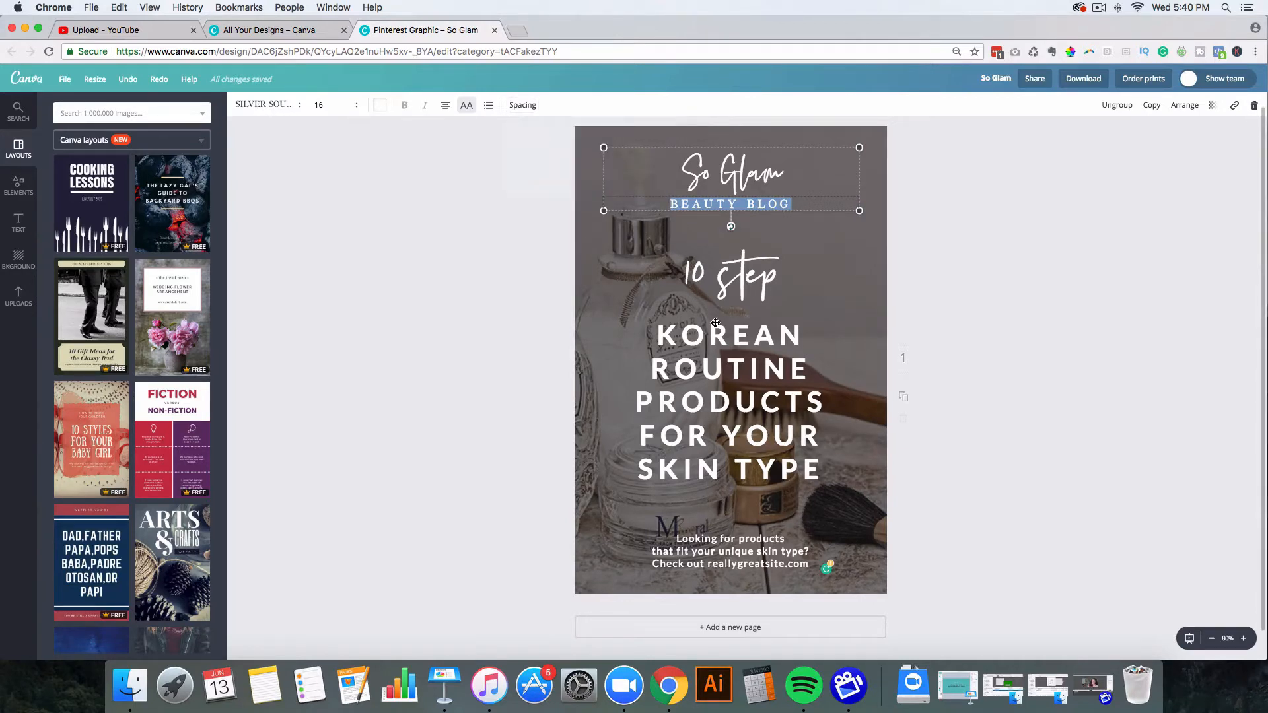
pyautogui.click(720, 362)
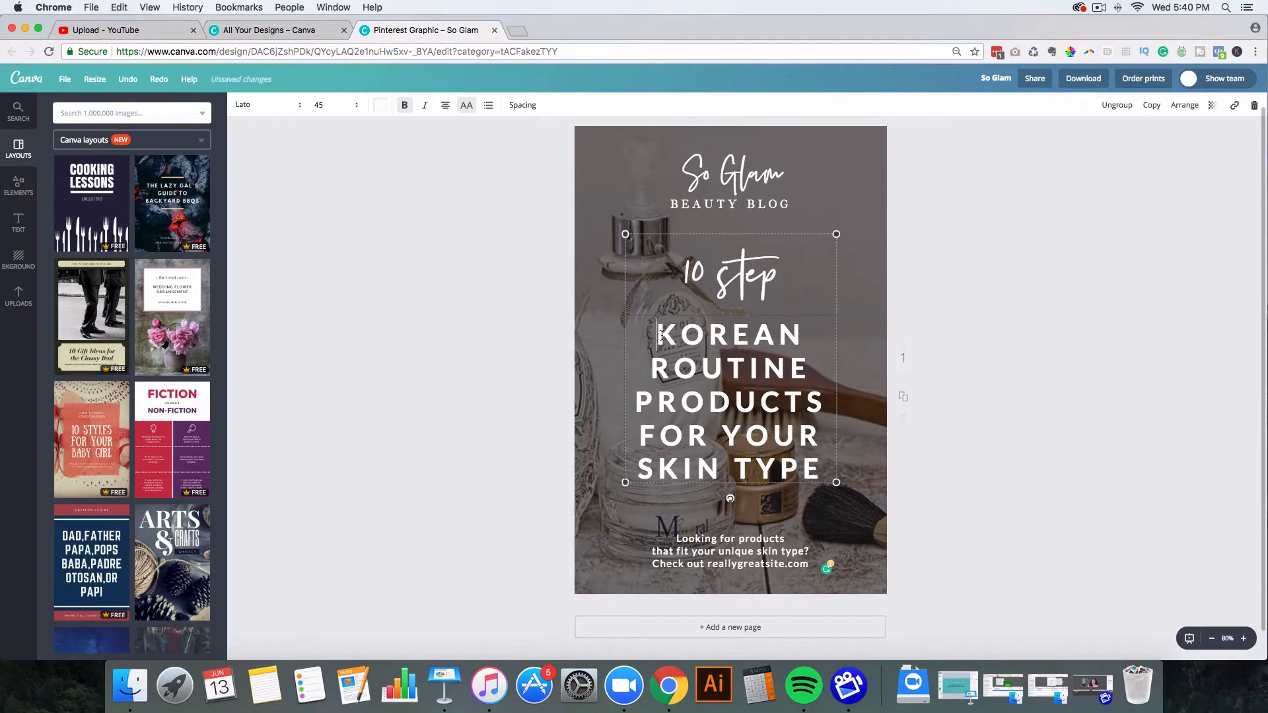
# Step: Italicise the word KOREAN in the headline
pyautogui.doubleClick(659, 331)
pyautogui.moveTo(653, 331); pyautogui.dragTo(806, 334)
pyautogui.click(425, 106)
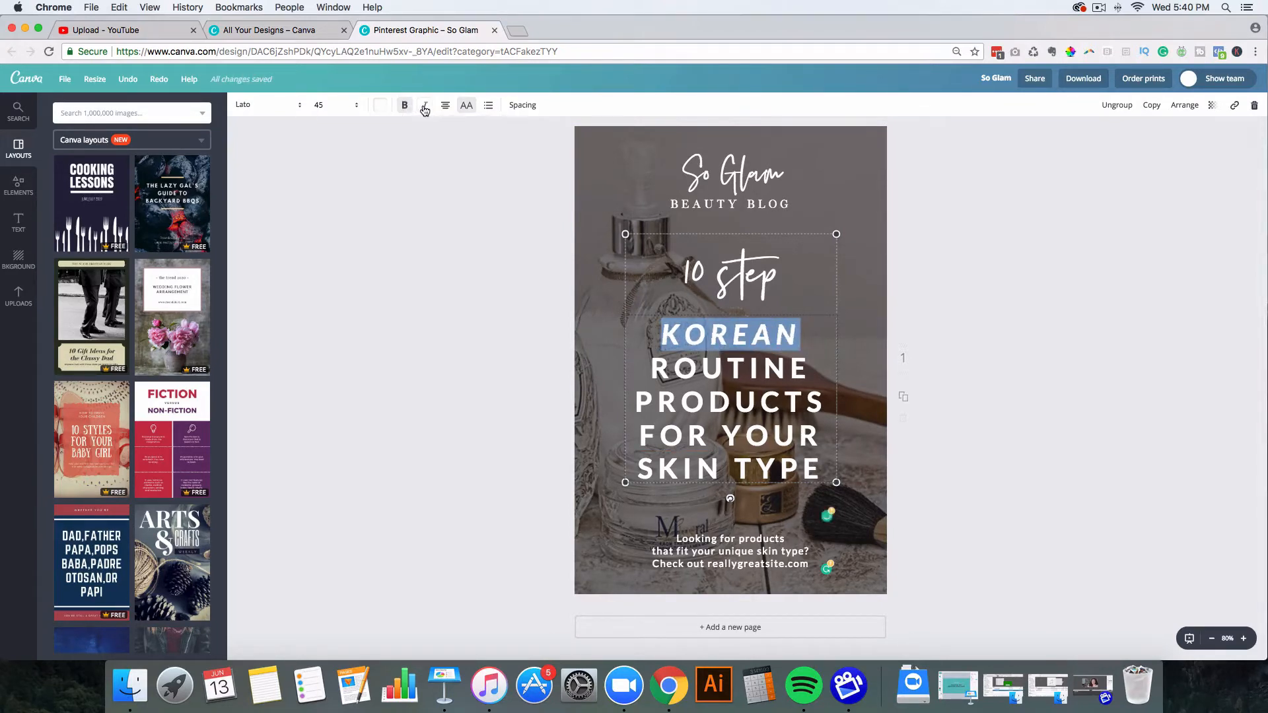
pyautogui.click(495, 316)
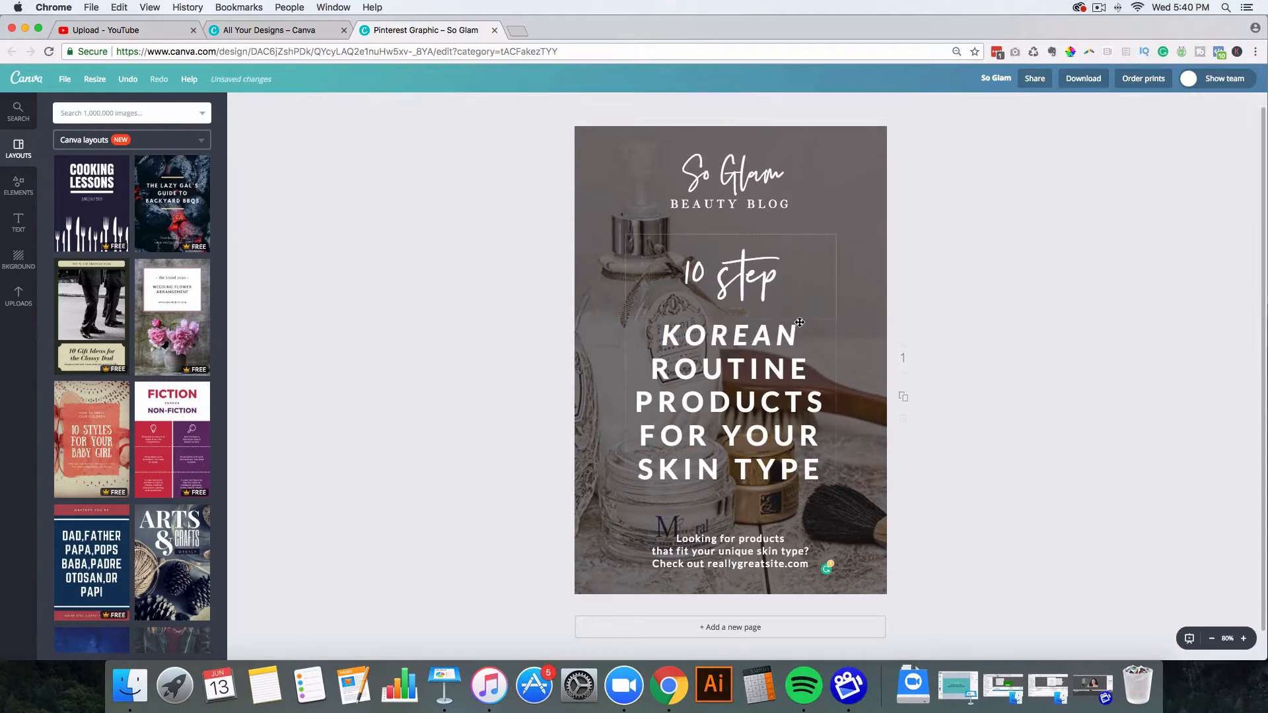
# Step: Try text alignment on So Glam and all caps on the bottom caption, reverting to sentence case
pyautogui.click(712, 175)
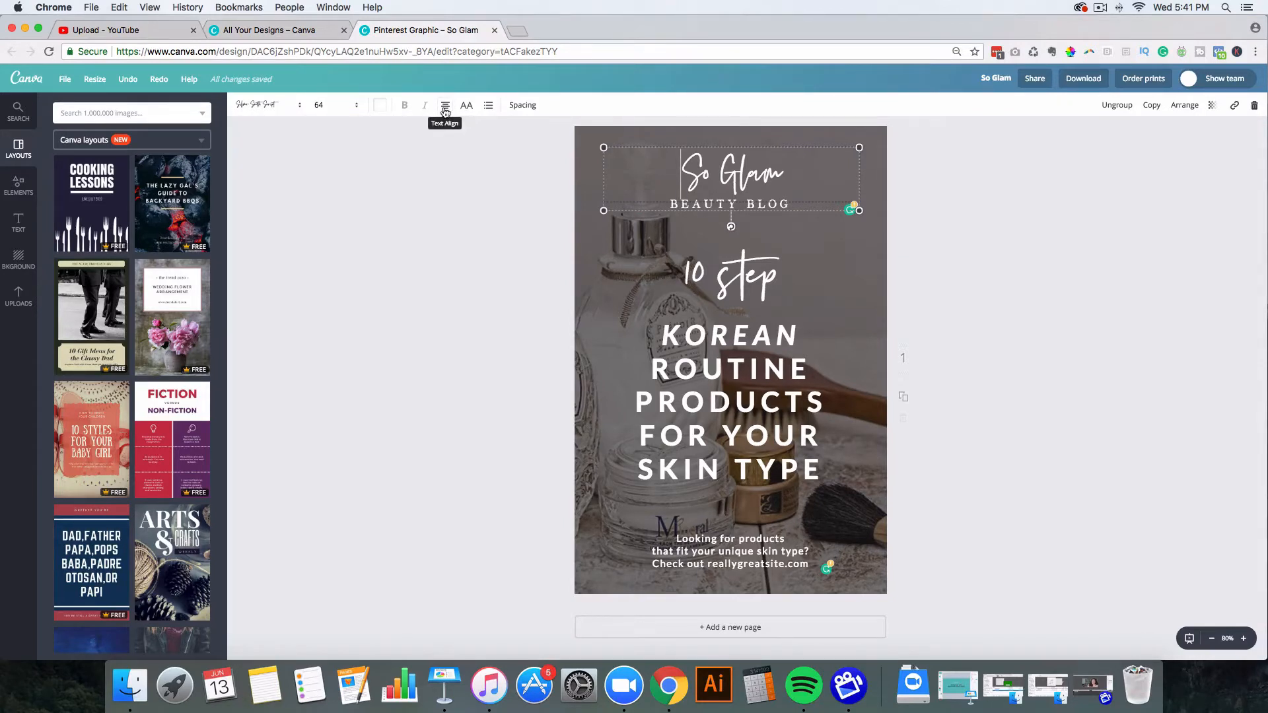
pyautogui.click(445, 110)
pyautogui.click(733, 554)
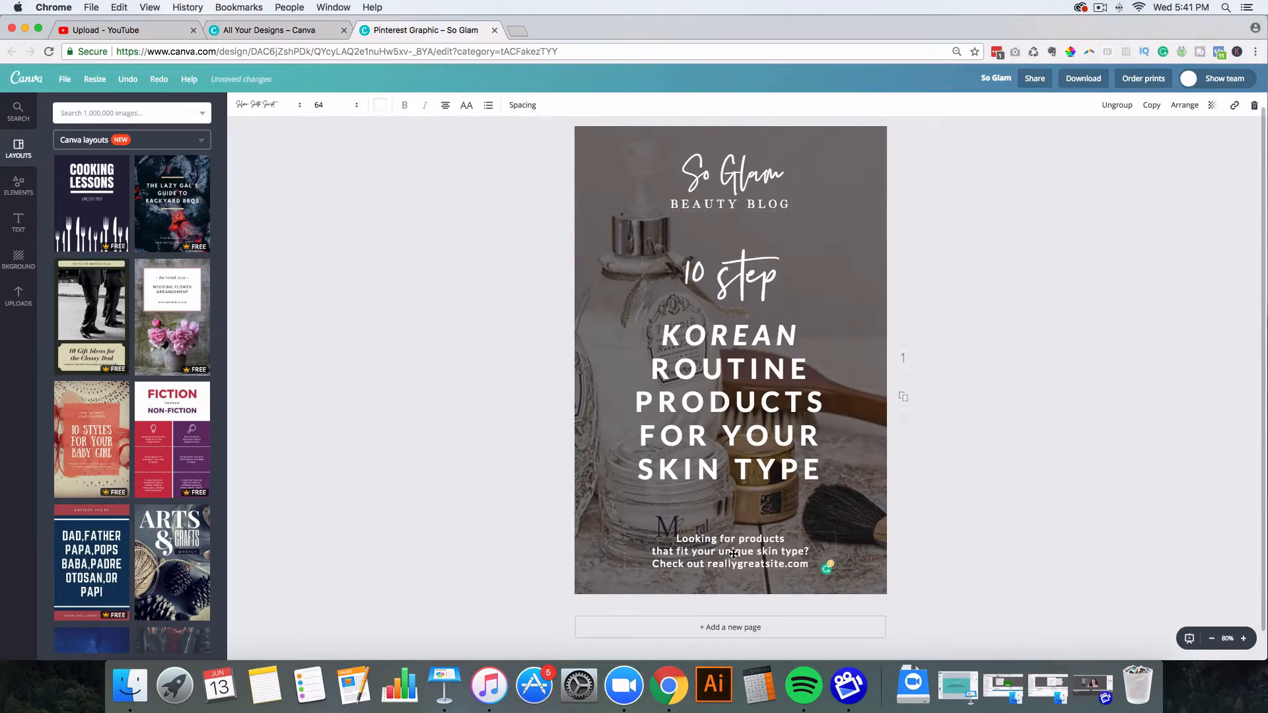
pyautogui.click(470, 110)
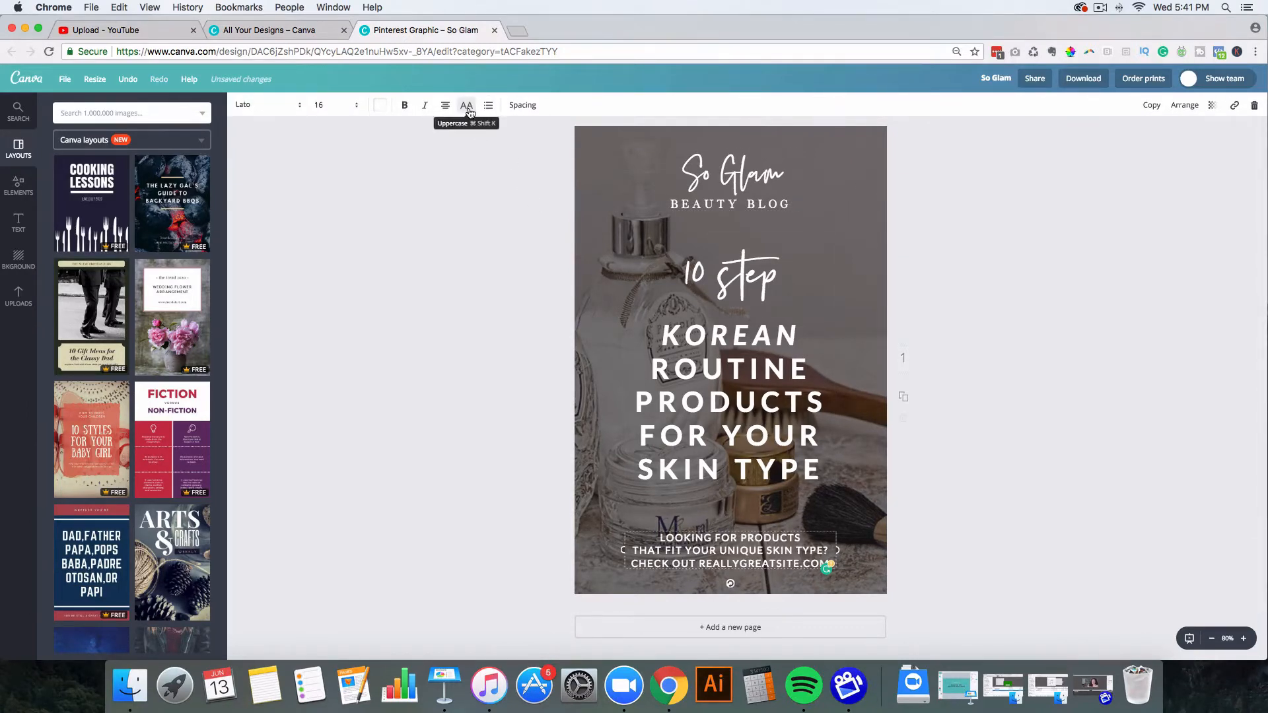
pyautogui.click(470, 110)
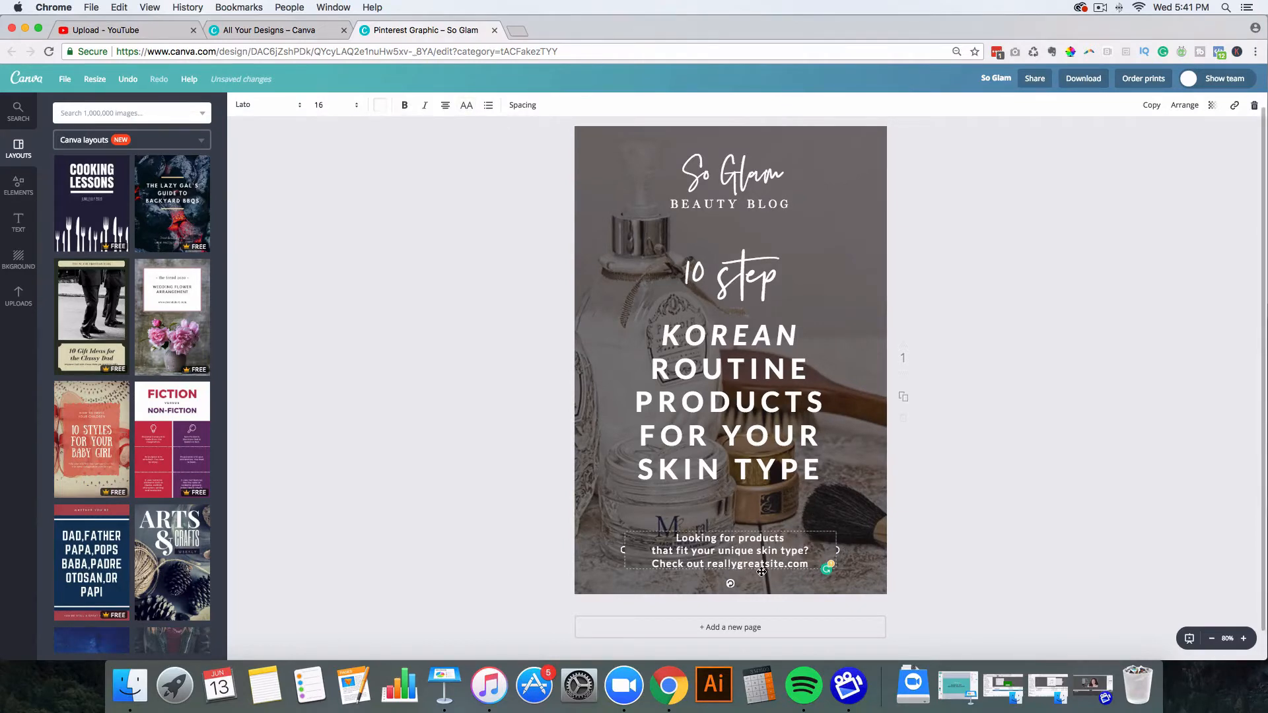
pyautogui.click(486, 341)
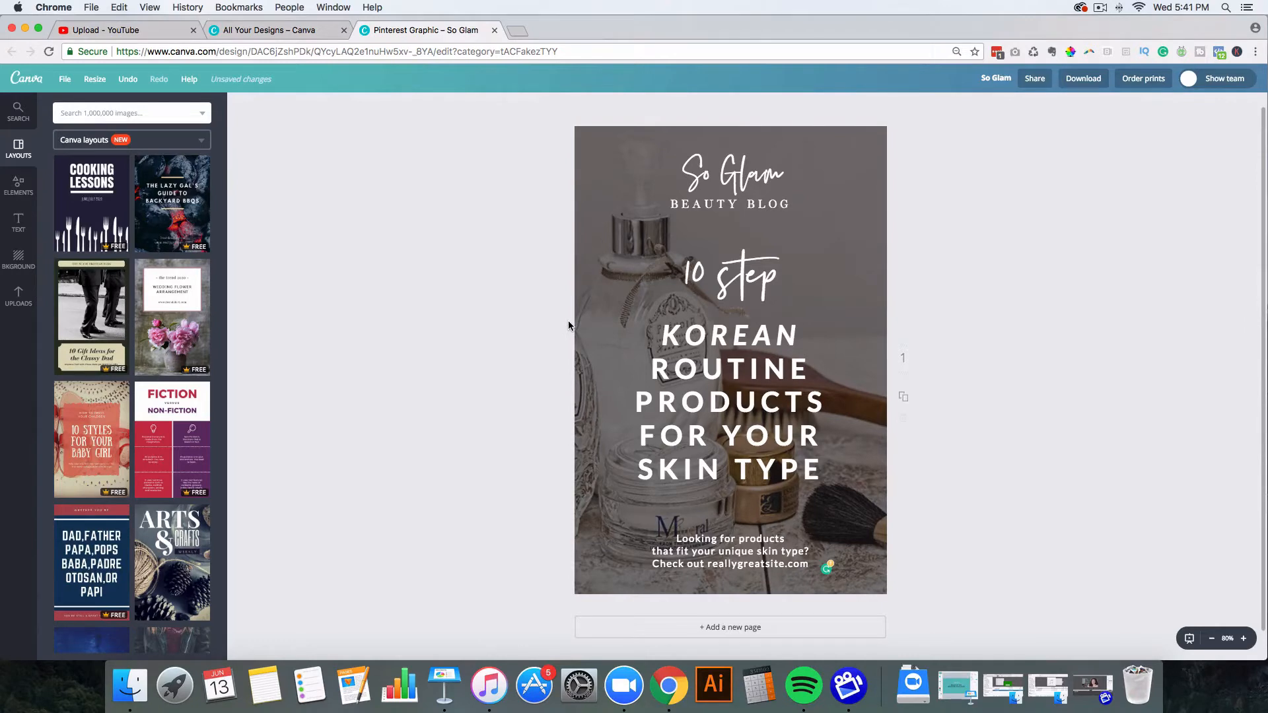
# Step: Replace the perfume bottle background with the uploaded jar photo
pyautogui.click(581, 285)
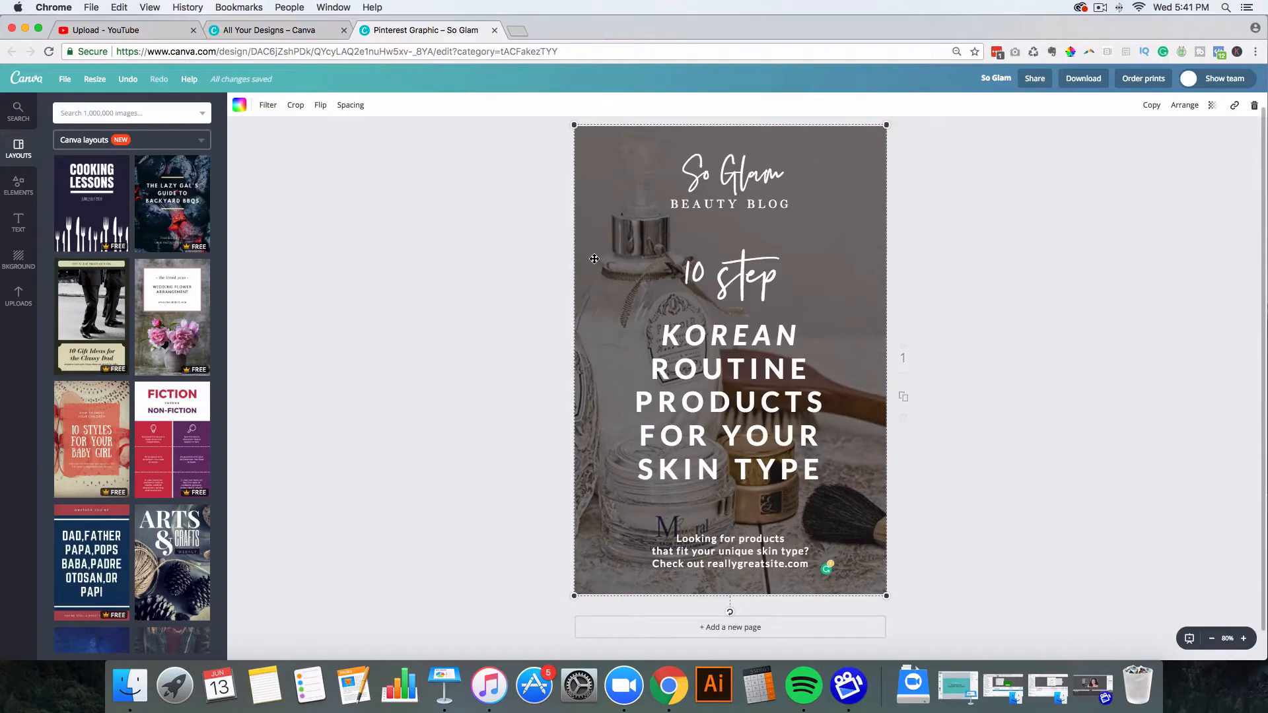
pyautogui.click(18, 299)
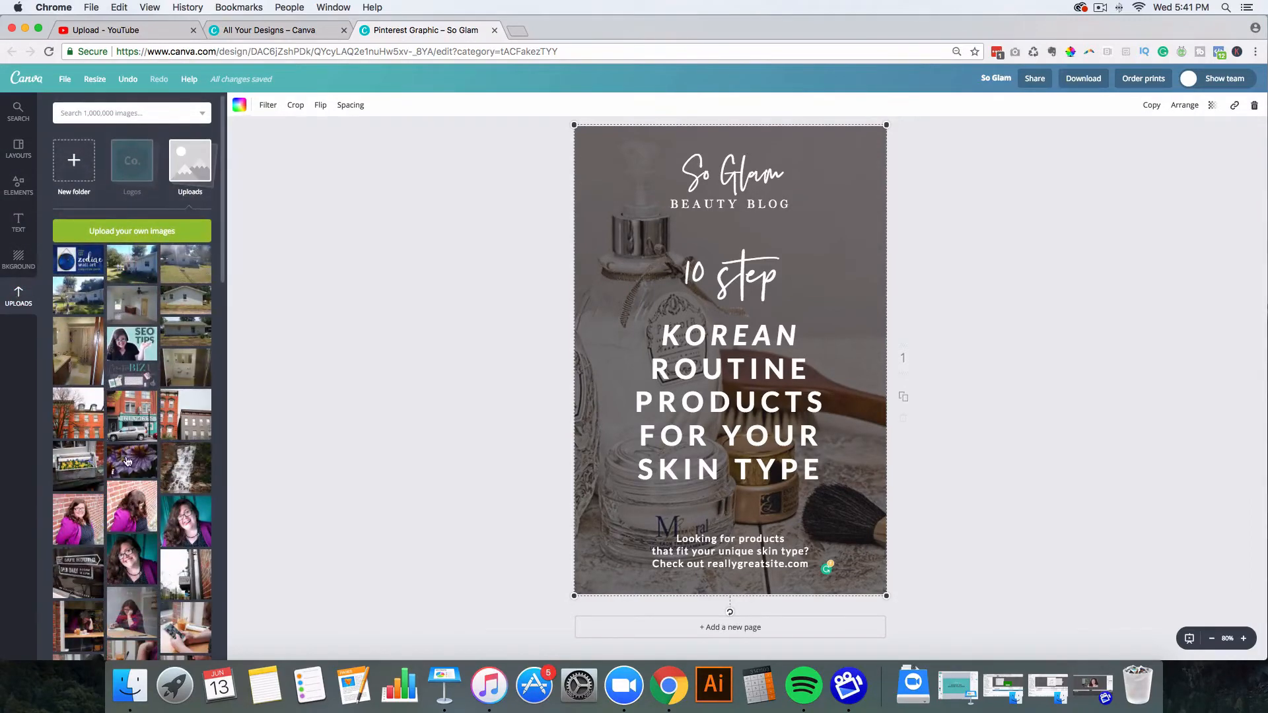
pyautogui.scroll(-20, 129, 454)
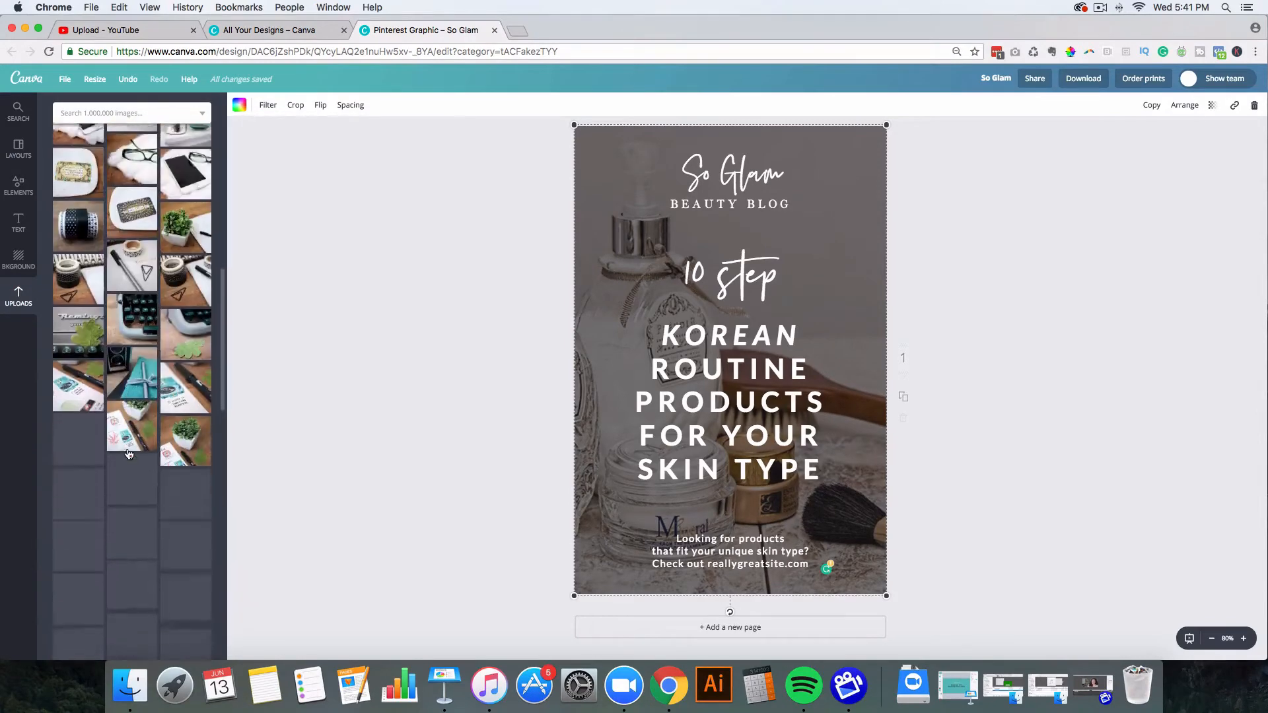
pyautogui.scroll(-10, 145, 432)
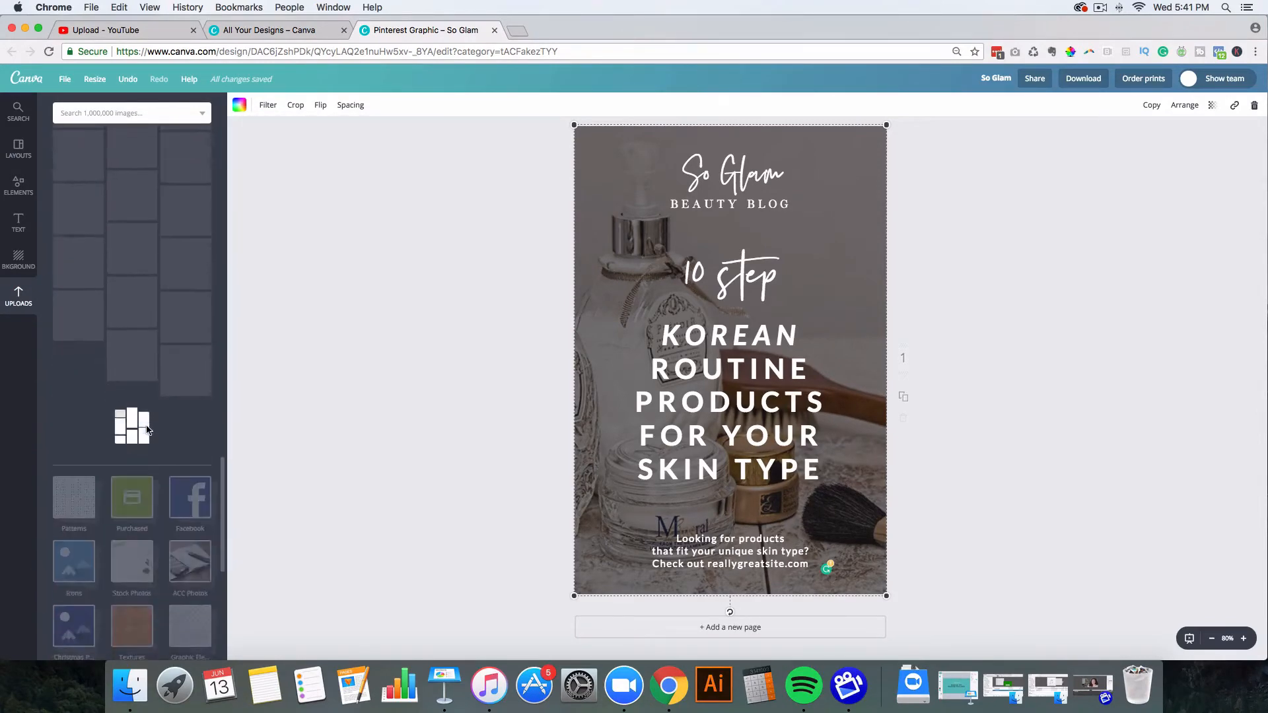
pyautogui.scroll(4, 148, 432)
pyautogui.scroll(3, 148, 432)
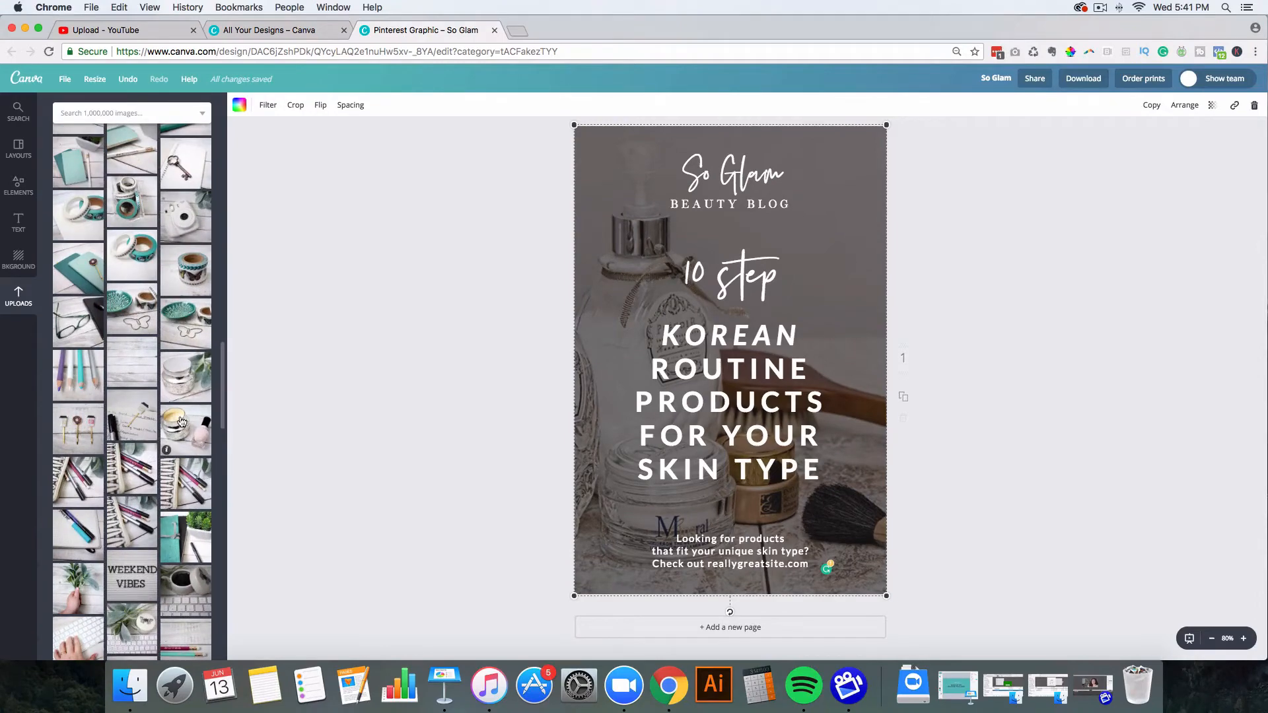
pyautogui.moveTo(191, 431); pyautogui.dragTo(634, 356)
pyautogui.moveTo(437, 362); pyautogui.dragTo(424, 361)
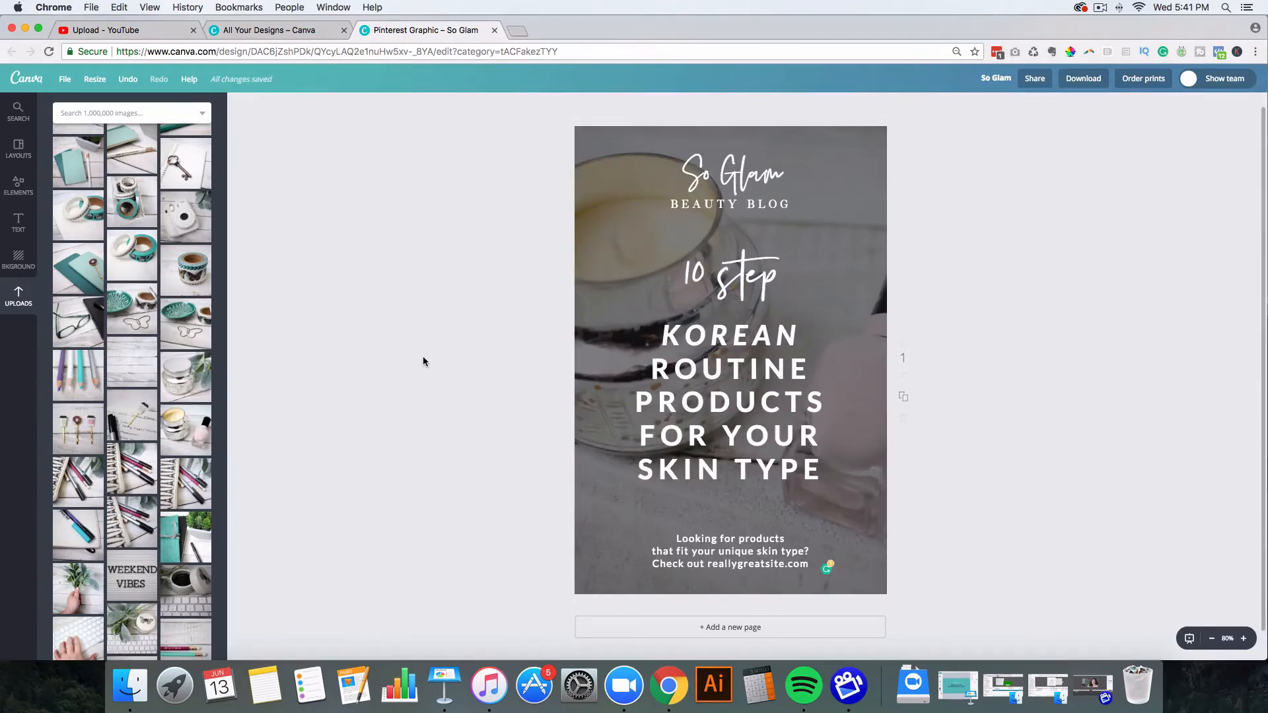
# Step: Start uploading an image from the computer, then cancel the file dialog
pyautogui.scroll(3, 151, 274)
pyautogui.scroll(10, 150, 274)
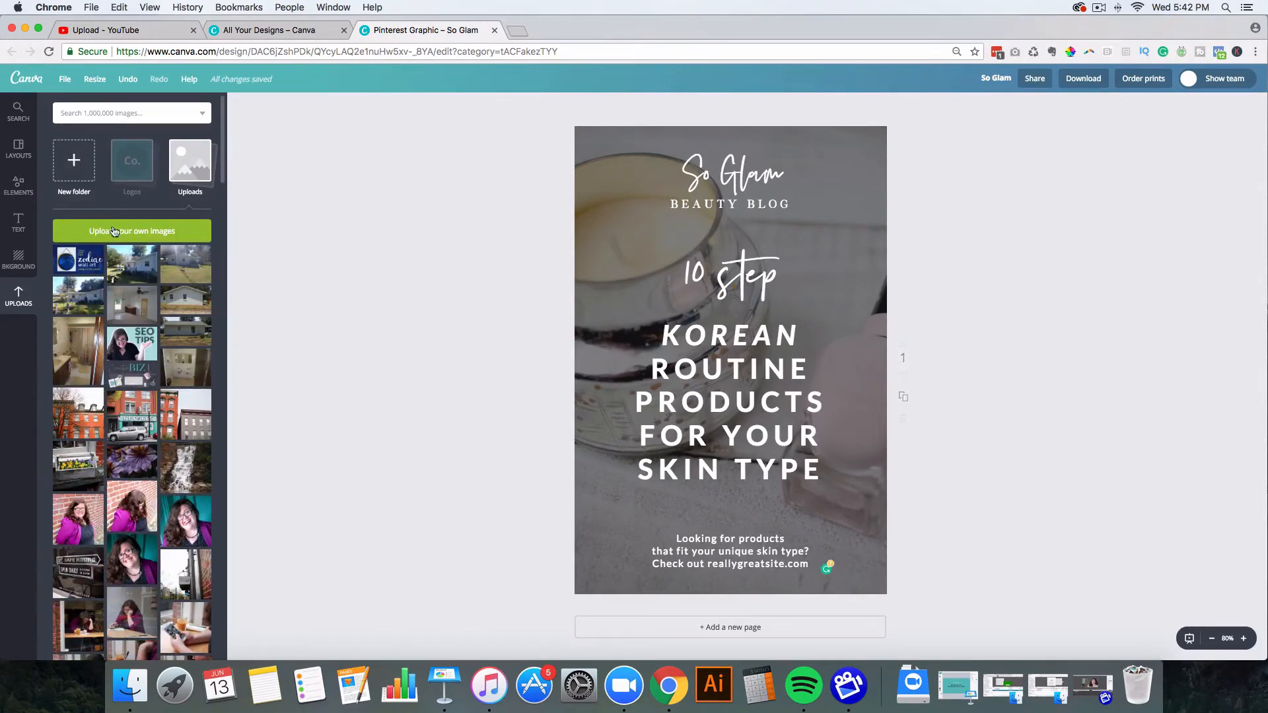
pyautogui.click(120, 233)
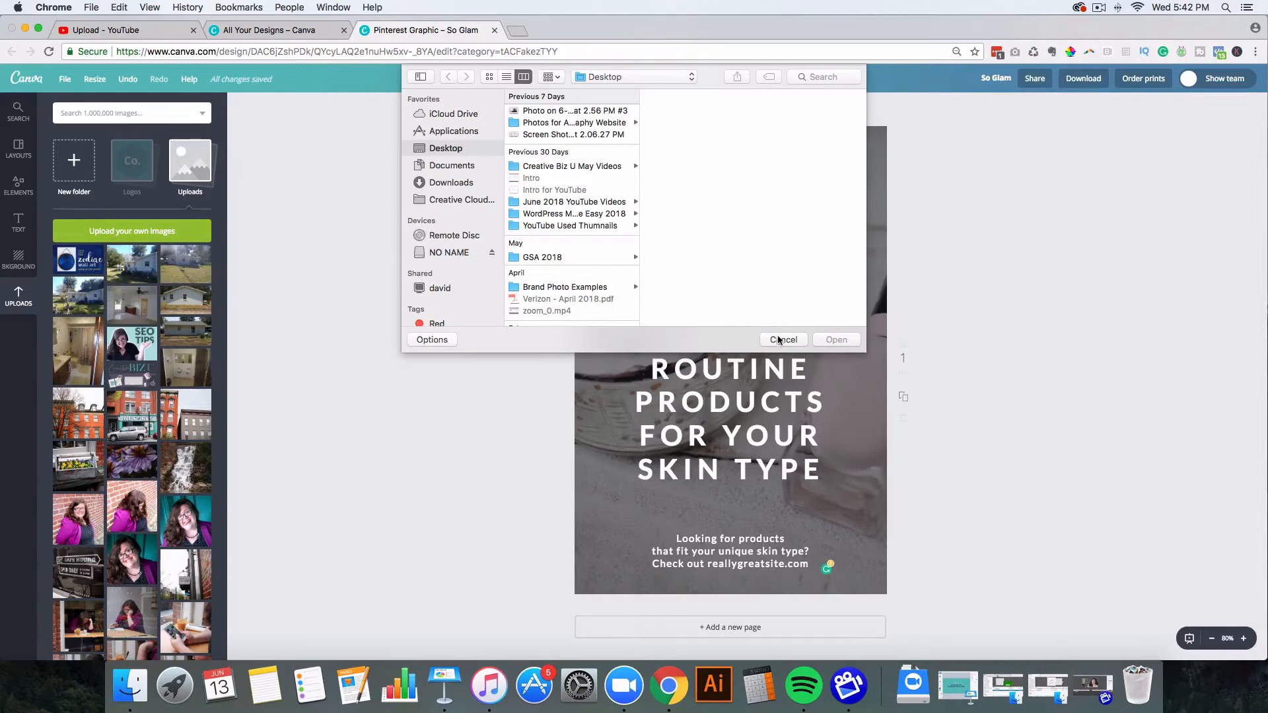
pyautogui.click(780, 340)
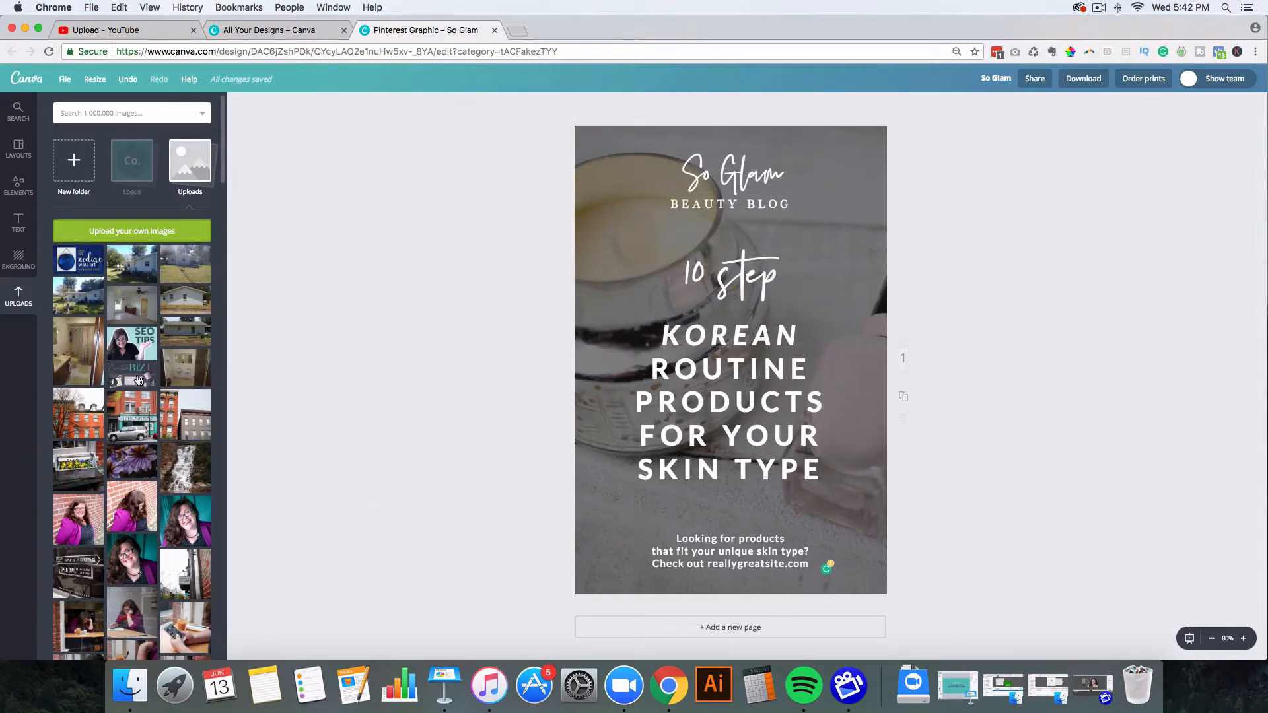
# Step: Make the red-haired woman photo from Elements > People the pin's background
pyautogui.click(19, 190)
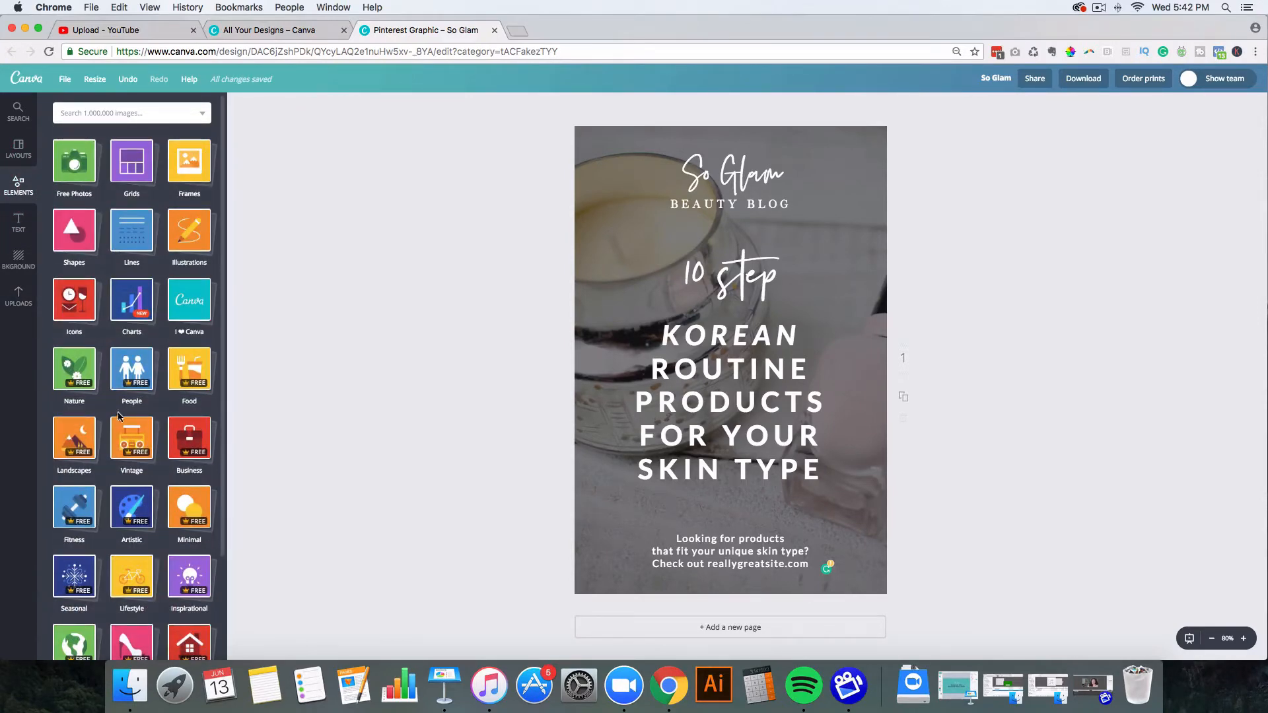
pyautogui.scroll(-1, 136, 423)
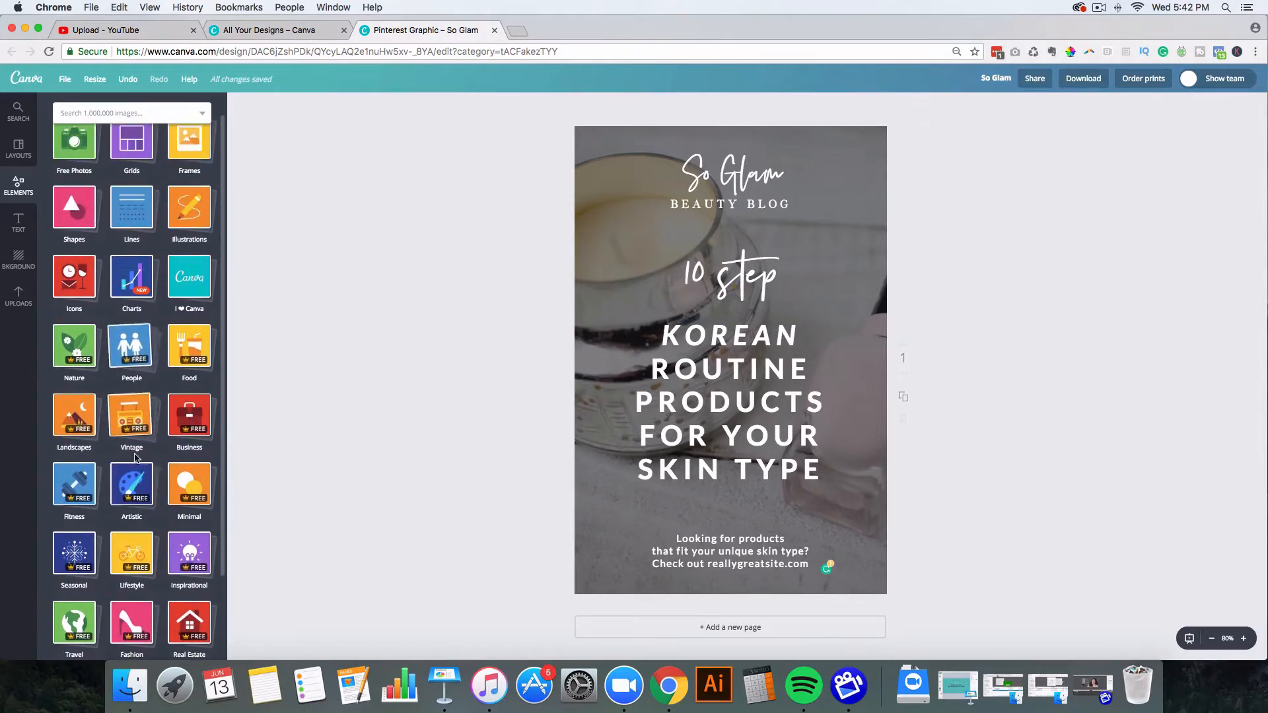
pyautogui.click(131, 345)
pyautogui.scroll(-5, 138, 442)
pyautogui.scroll(-3, 154, 424)
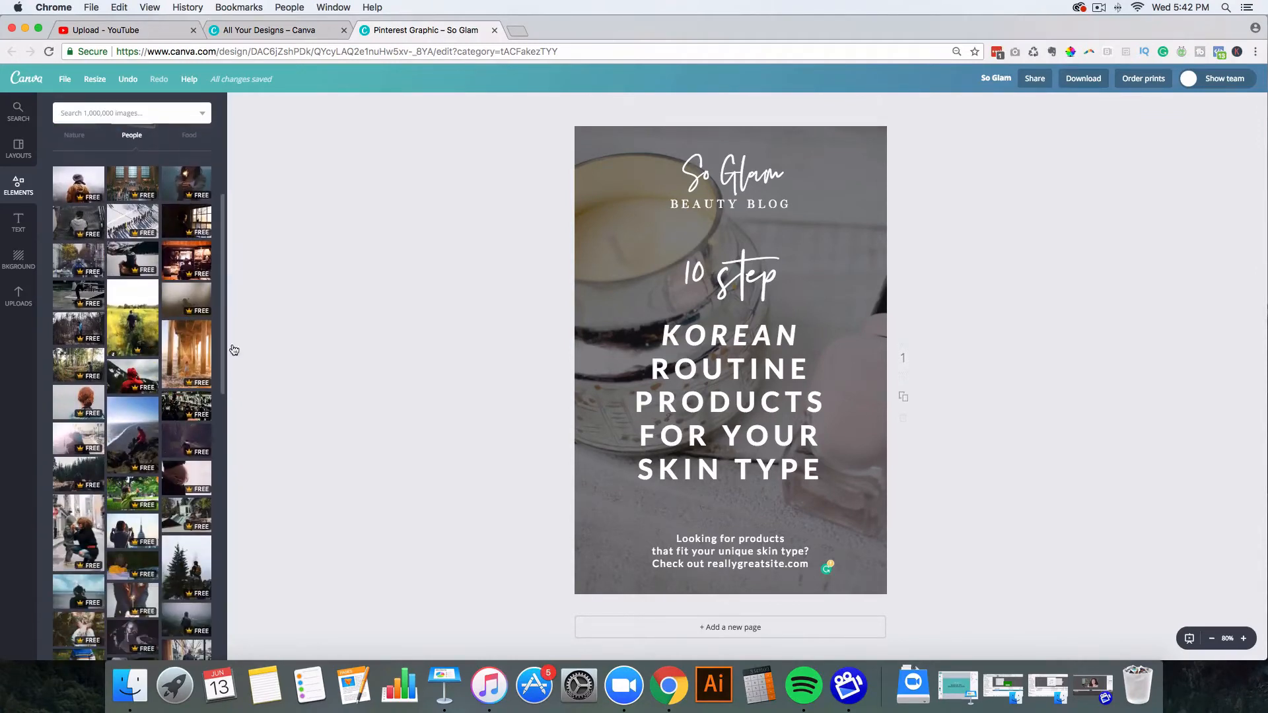
pyautogui.moveTo(76, 409); pyautogui.dragTo(556, 344)
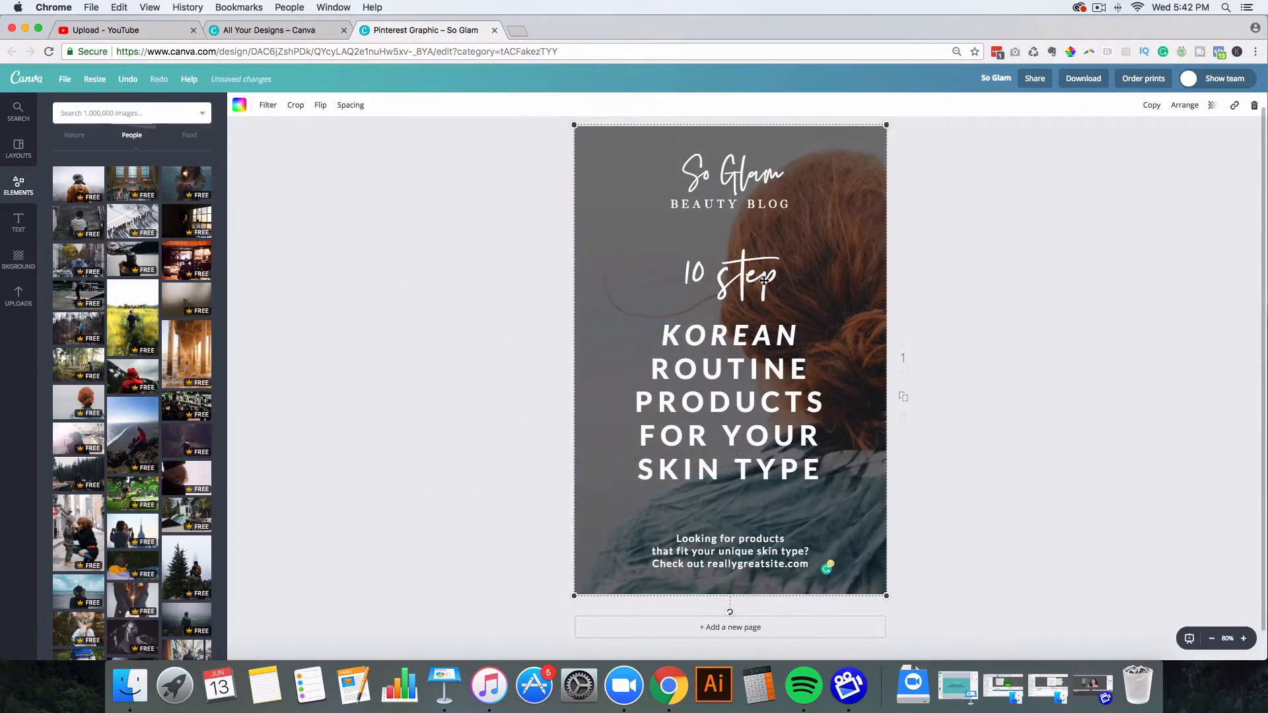
# Step: Reframe the background photo so the woman sits right of centre
pyautogui.doubleClick(596, 277)
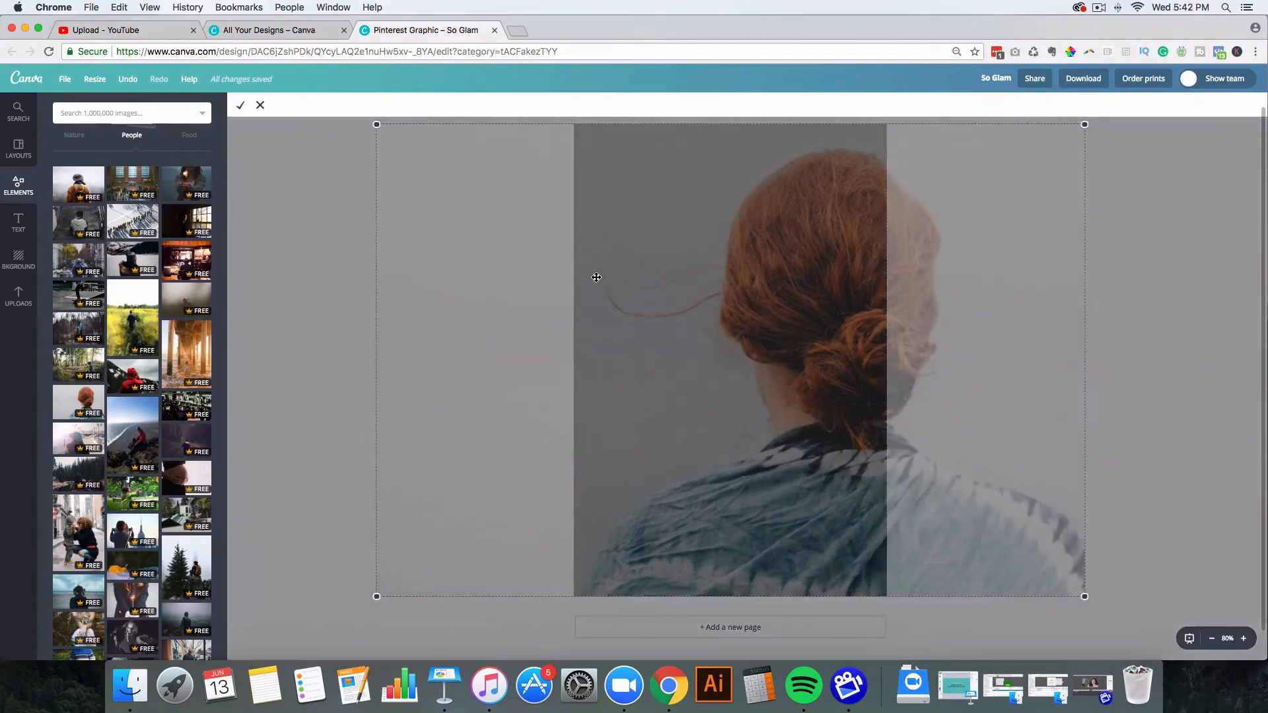
pyautogui.click(260, 105)
pyautogui.doubleClick(614, 275)
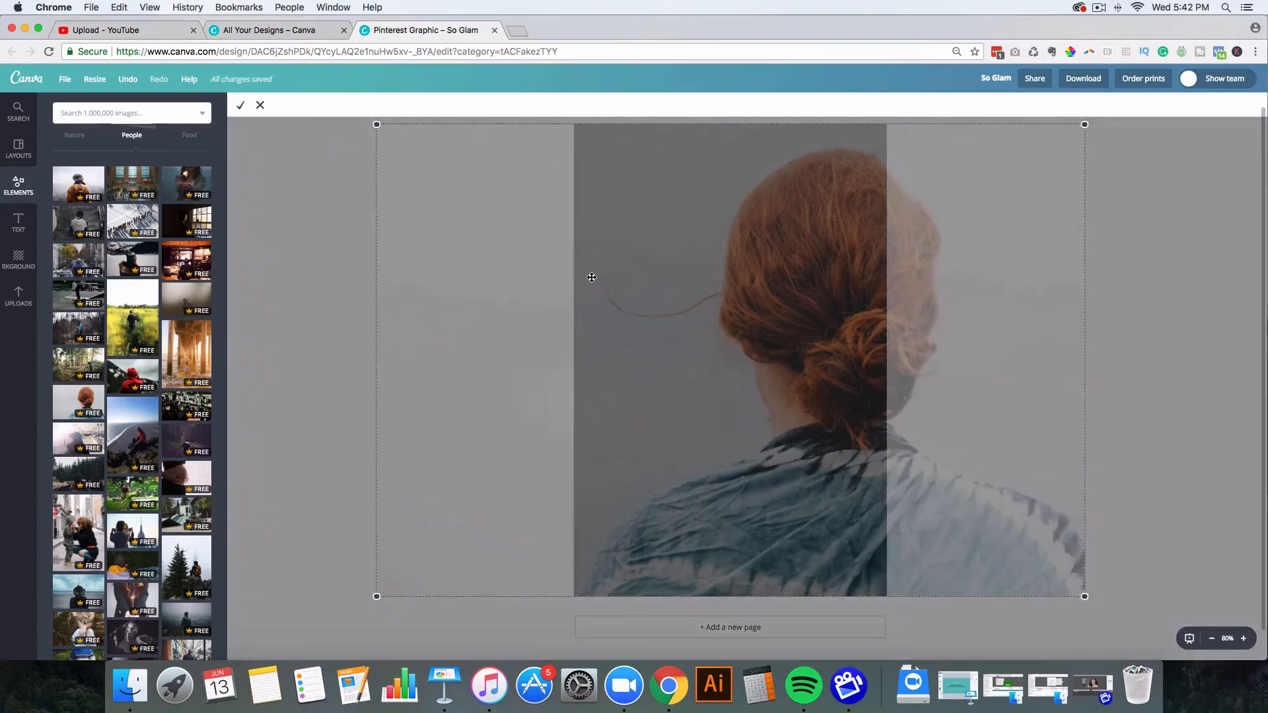
pyautogui.moveTo(512, 271); pyautogui.dragTo(455, 274)
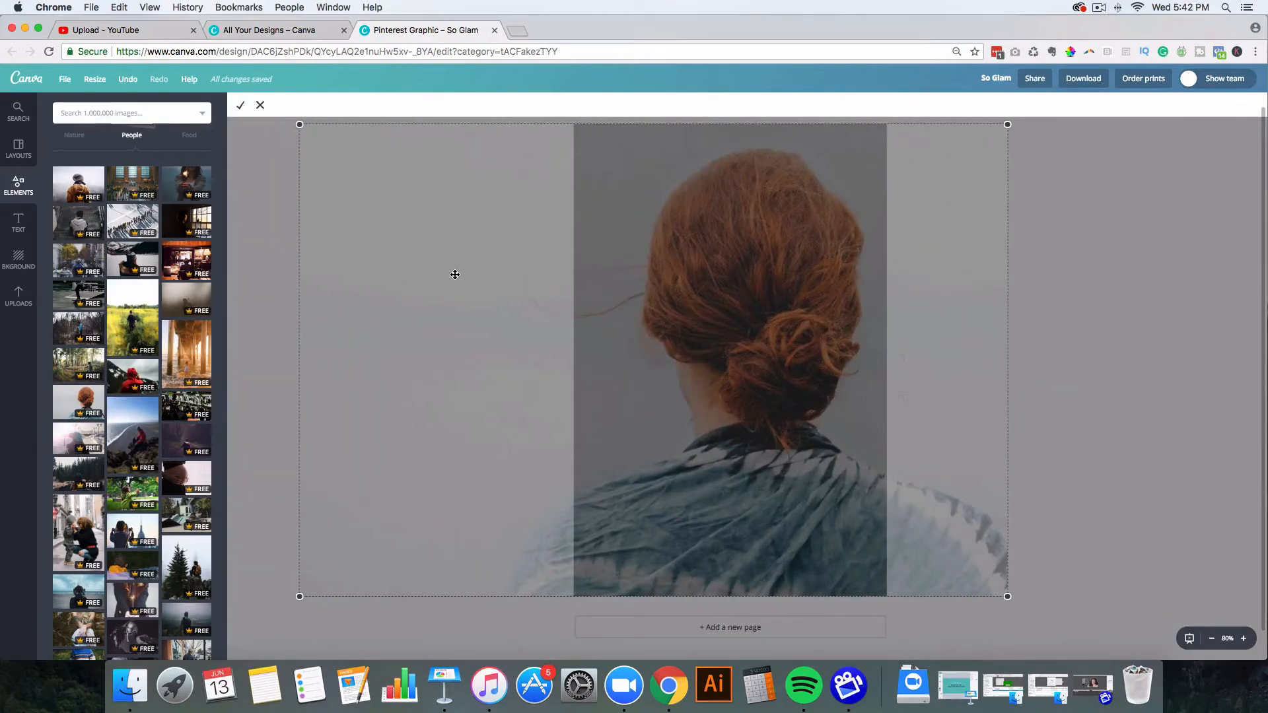
pyautogui.click(242, 106)
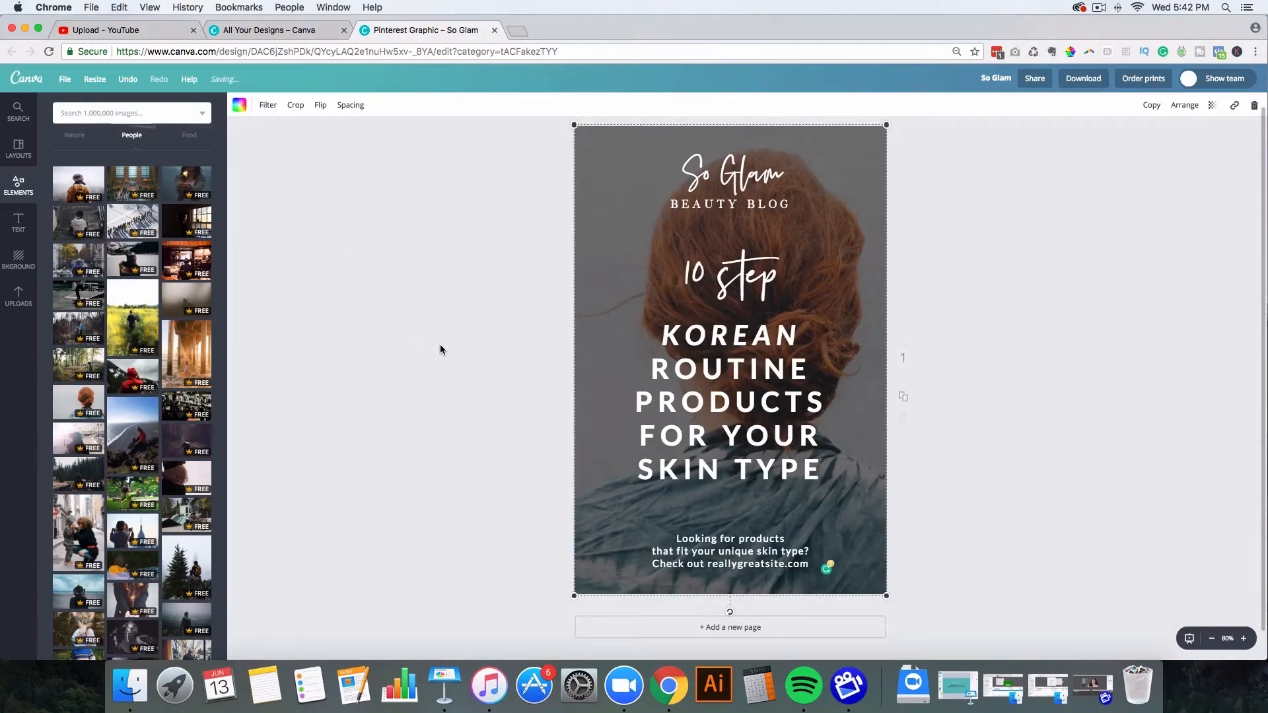
pyautogui.click(470, 329)
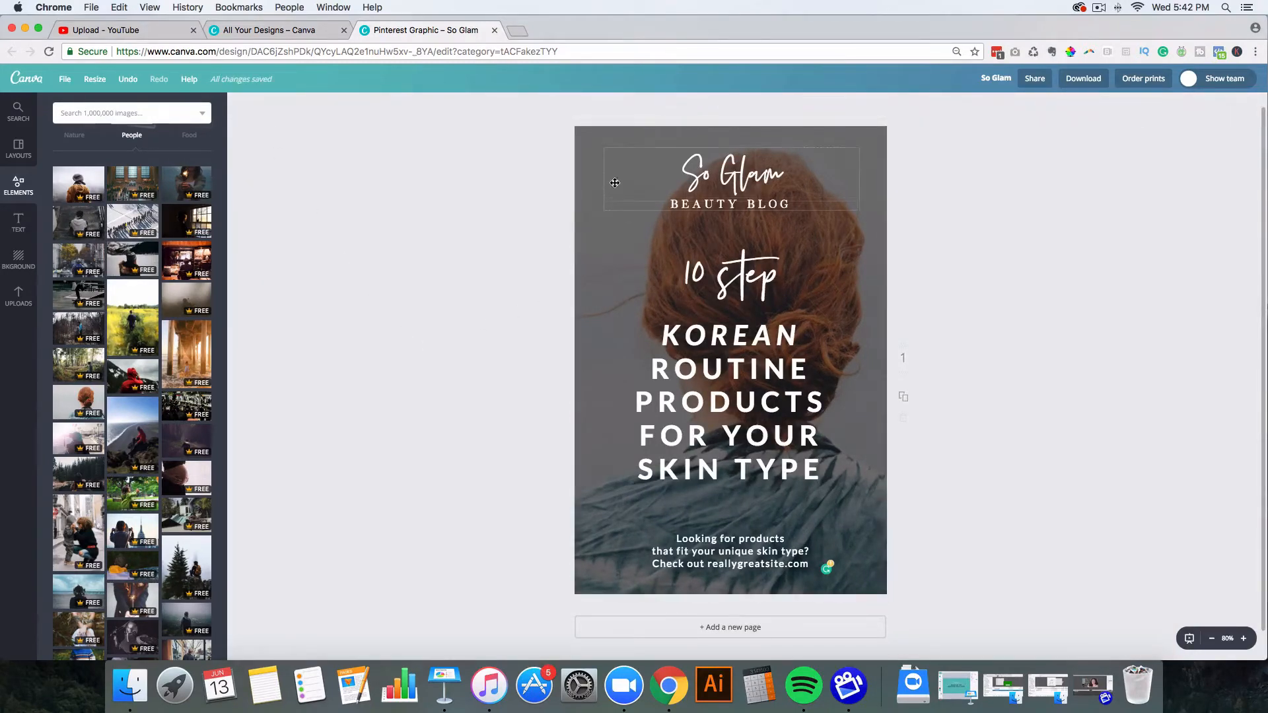
pyautogui.doubleClick(589, 174)
pyautogui.moveTo(503, 175); pyautogui.dragTo(570, 183)
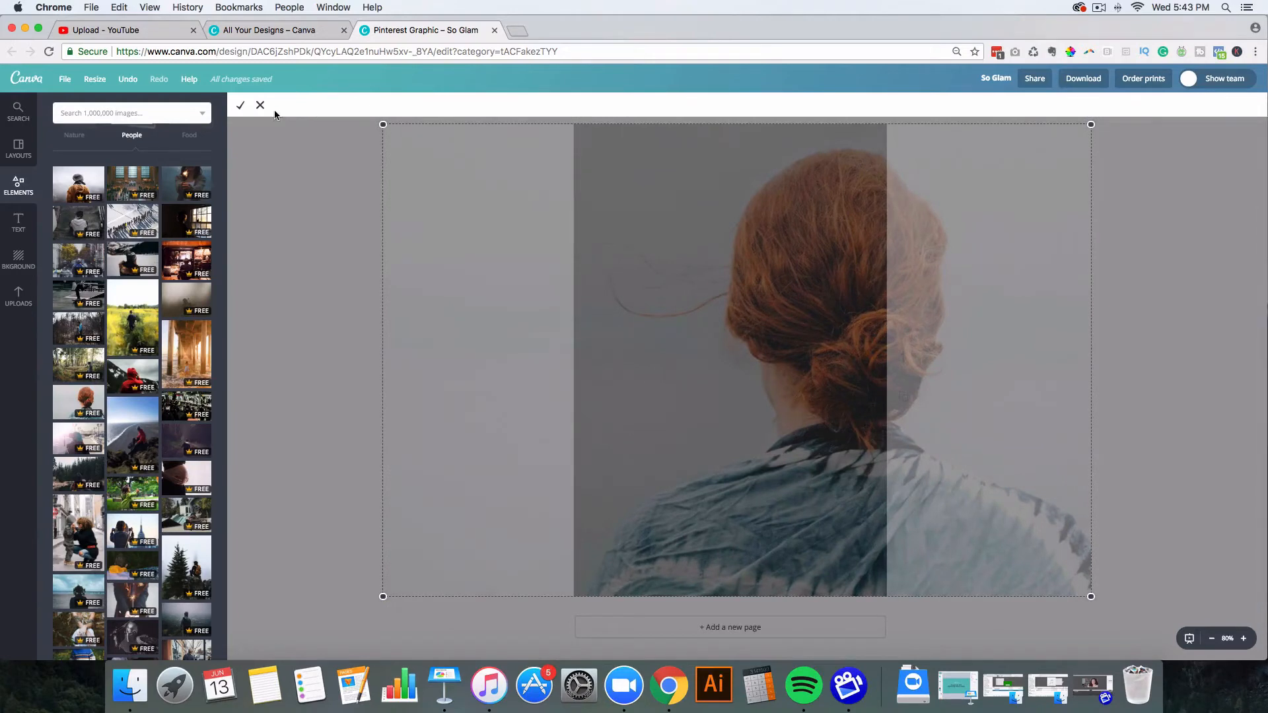
pyautogui.click(240, 105)
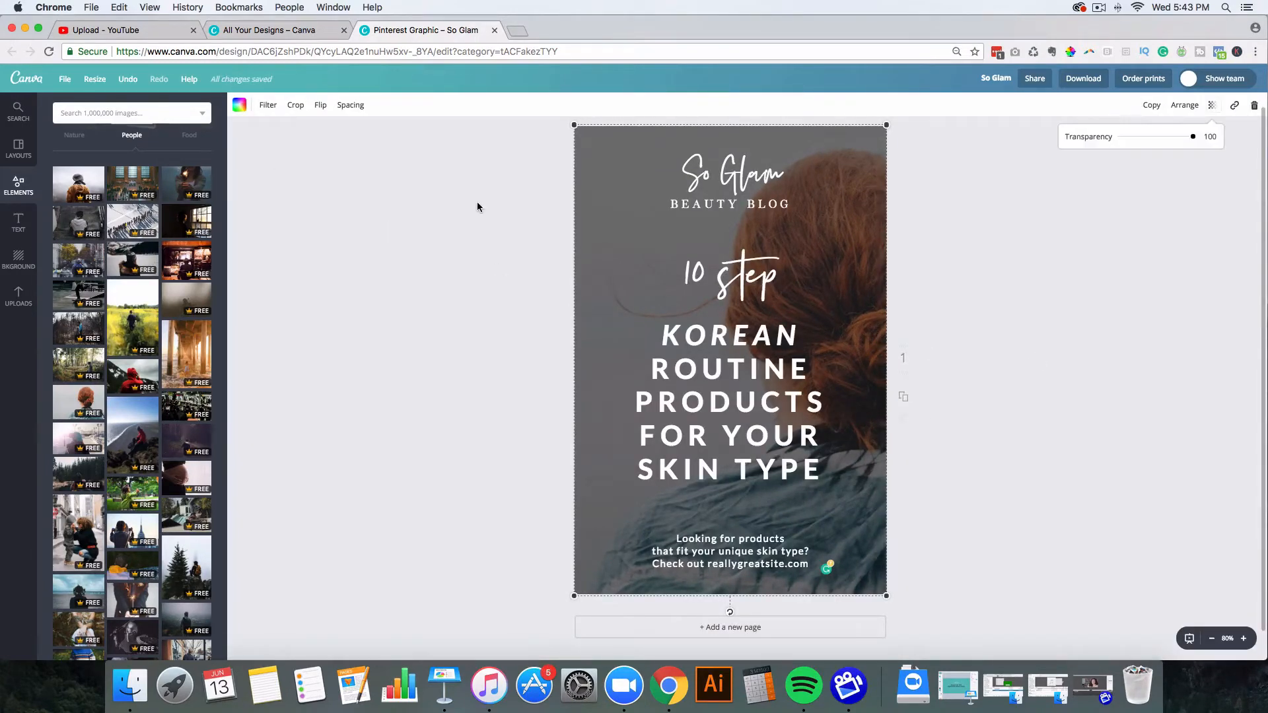
# Step: Try raising the photo's brightness, contrast and teal tint in the filter settings
pyautogui.click(269, 106)
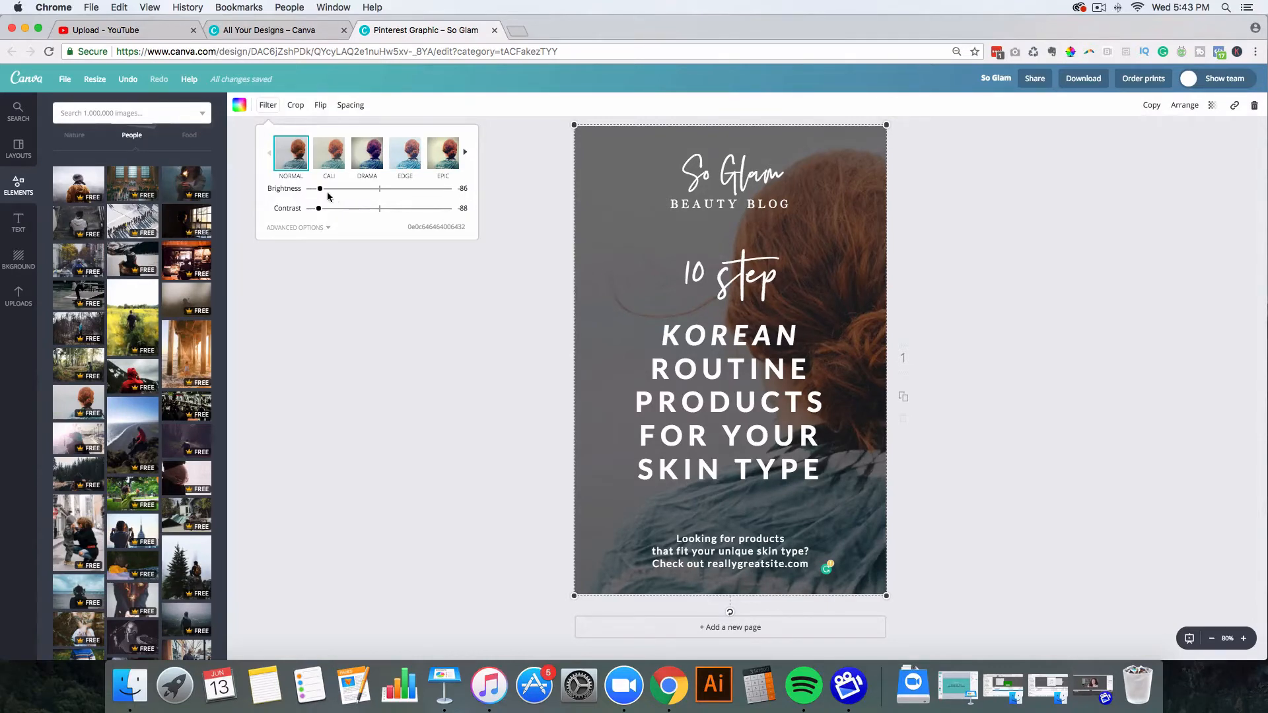
pyautogui.moveTo(320, 189); pyautogui.dragTo(352, 197)
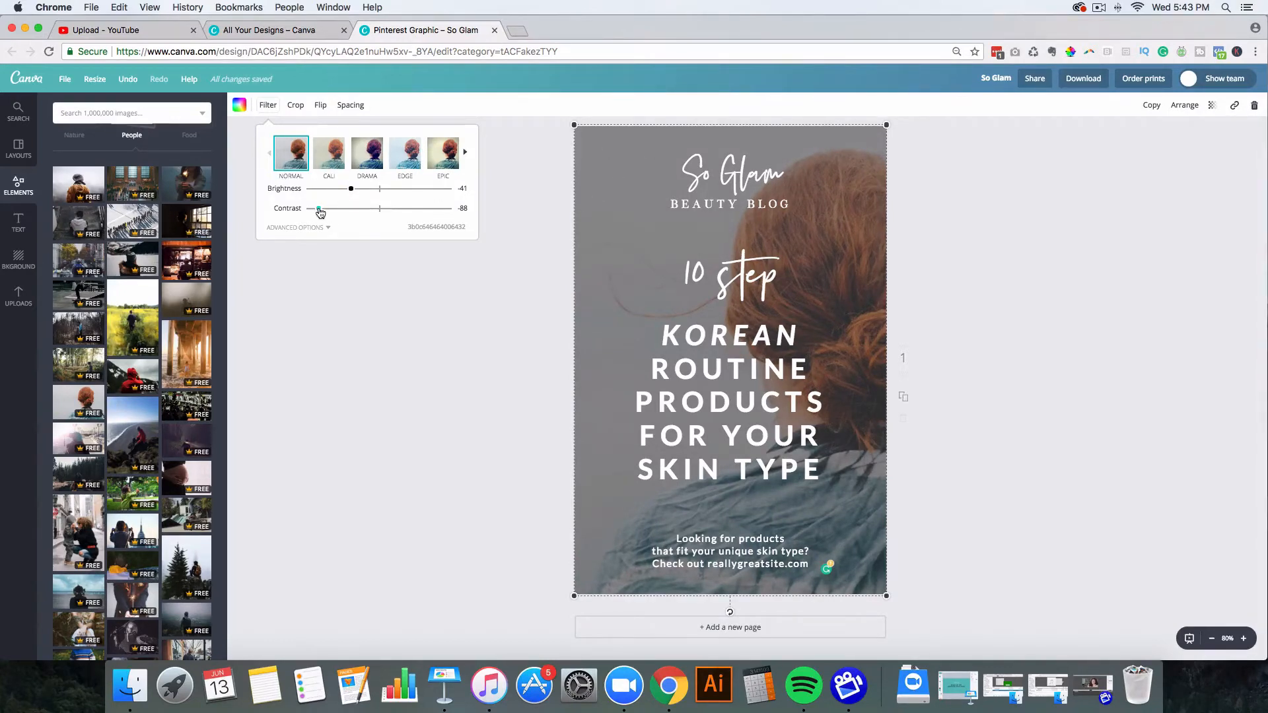
pyautogui.moveTo(318, 209); pyautogui.dragTo(341, 212)
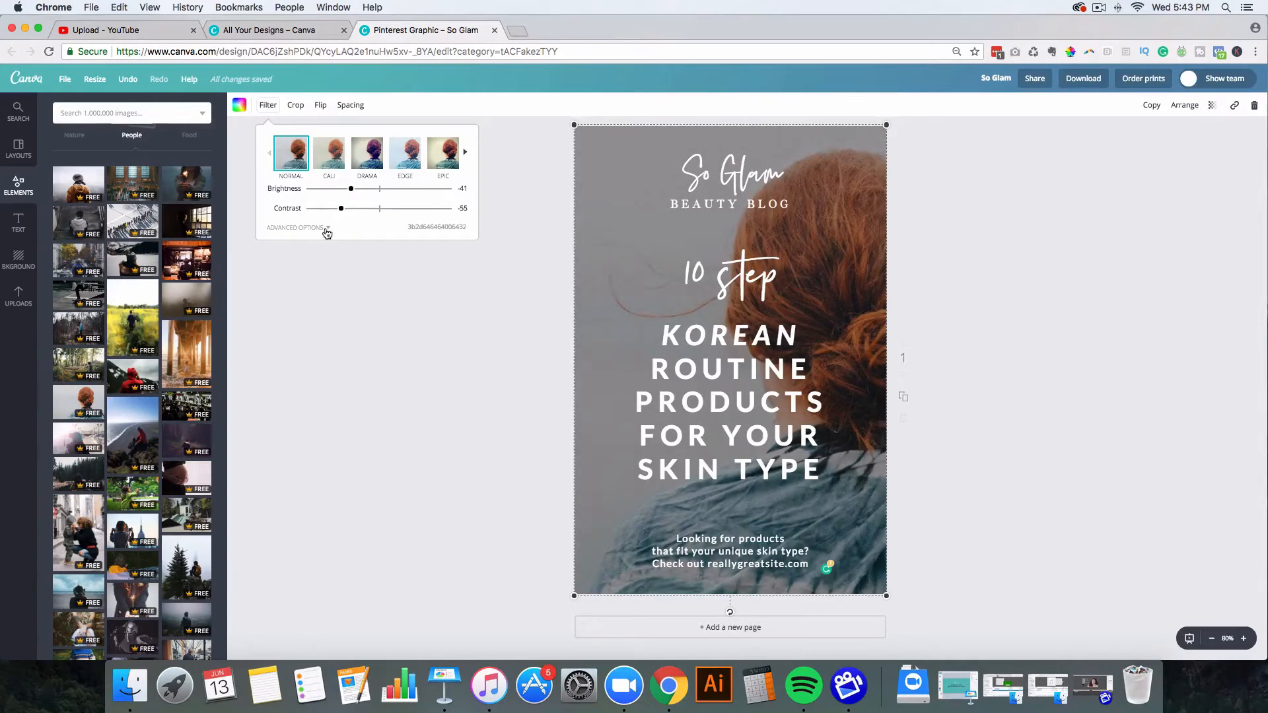
pyautogui.click(326, 229)
pyautogui.moveTo(378, 254)
pyautogui.mouseDown()
pyautogui.moveTo(360, 255)
pyautogui.moveTo(396, 254)
pyautogui.mouseUp()
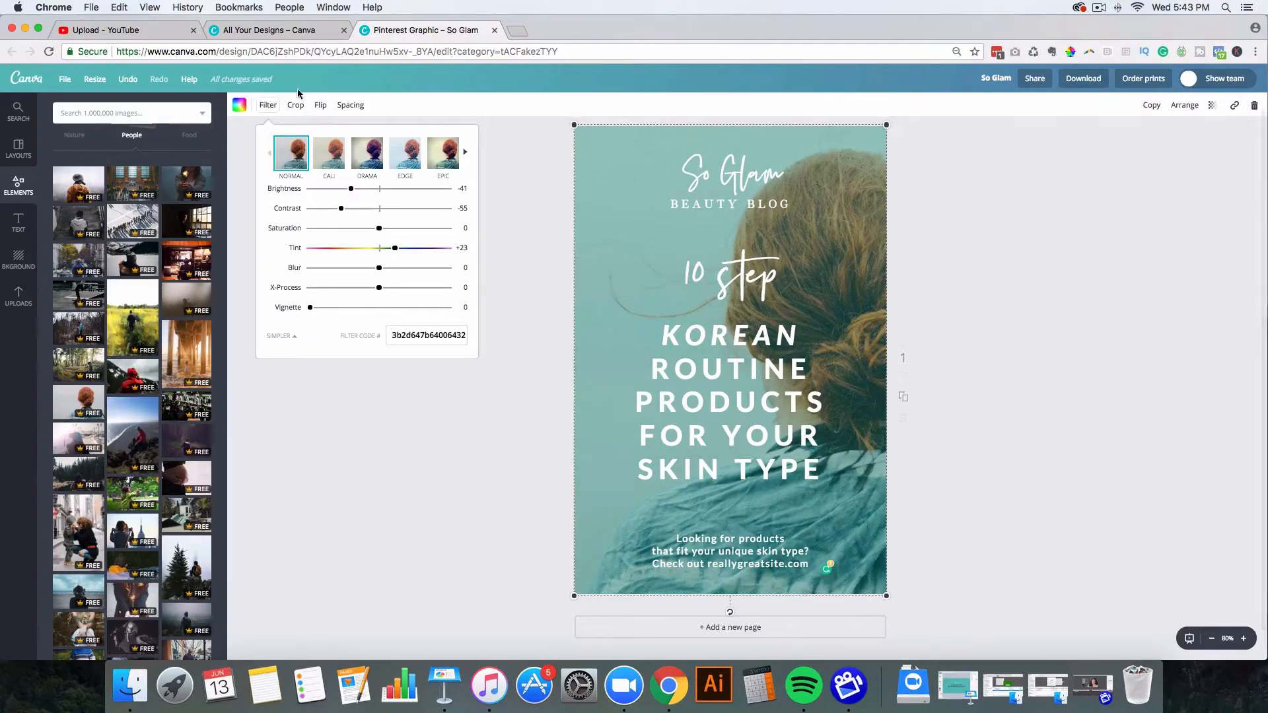
# Step: Preview the NORDIC preset filter, then return to NORMAL
pyautogui.click(466, 154)
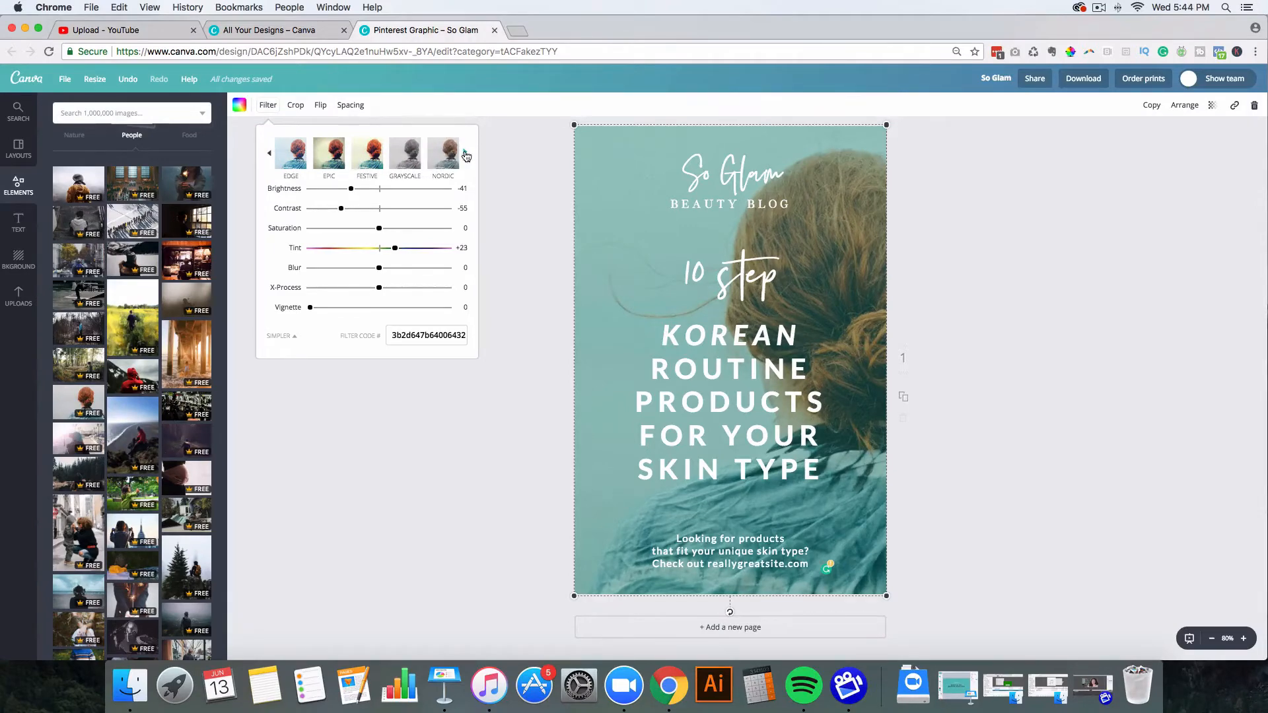
pyautogui.click(442, 161)
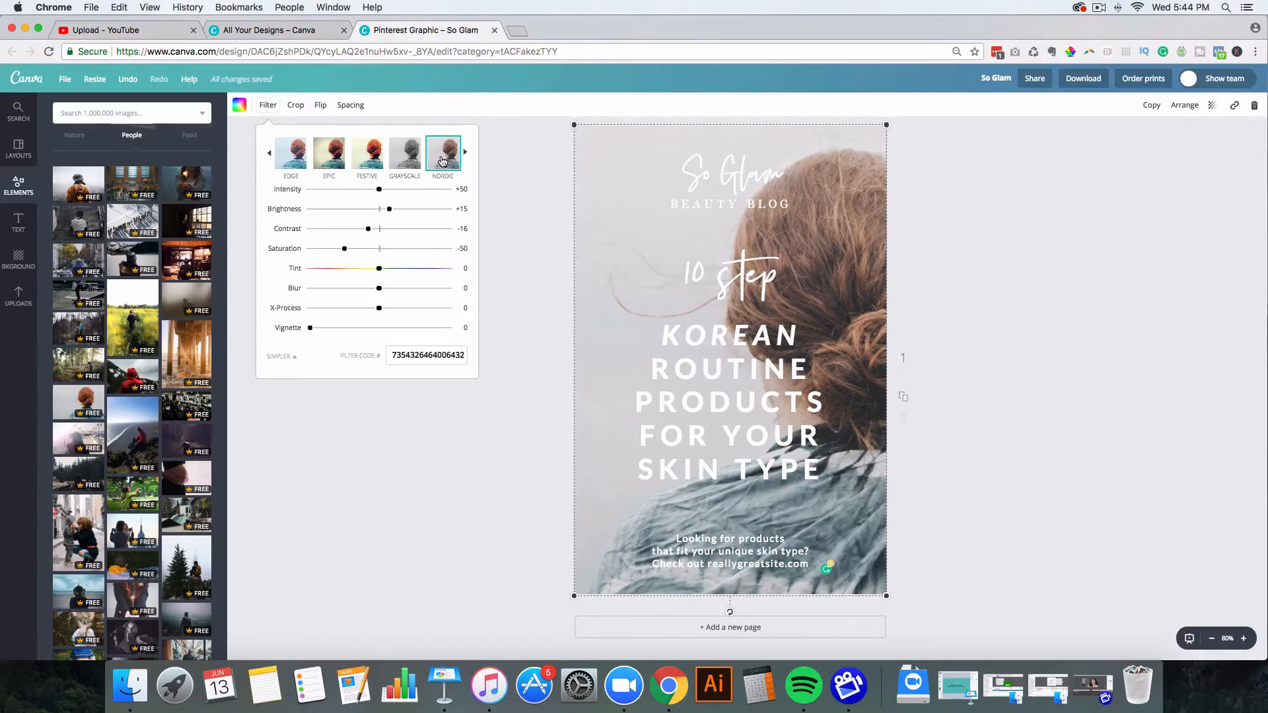
pyautogui.click(270, 153)
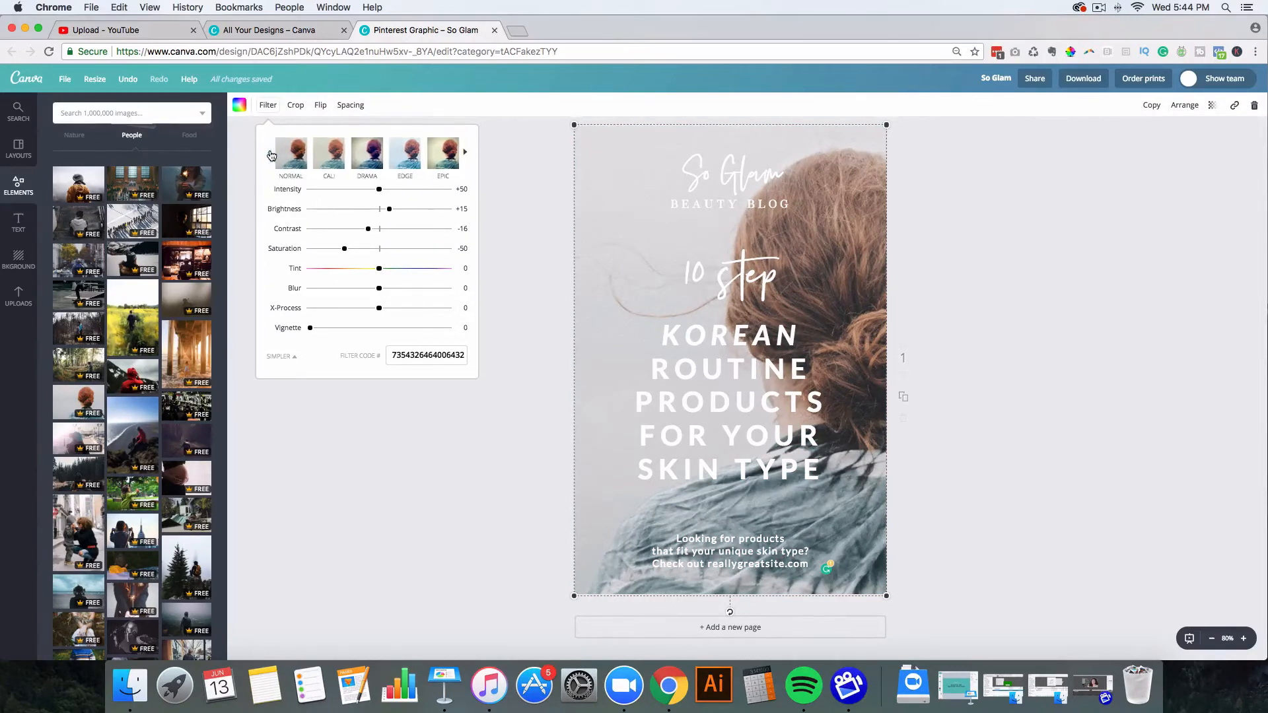
pyautogui.click(304, 163)
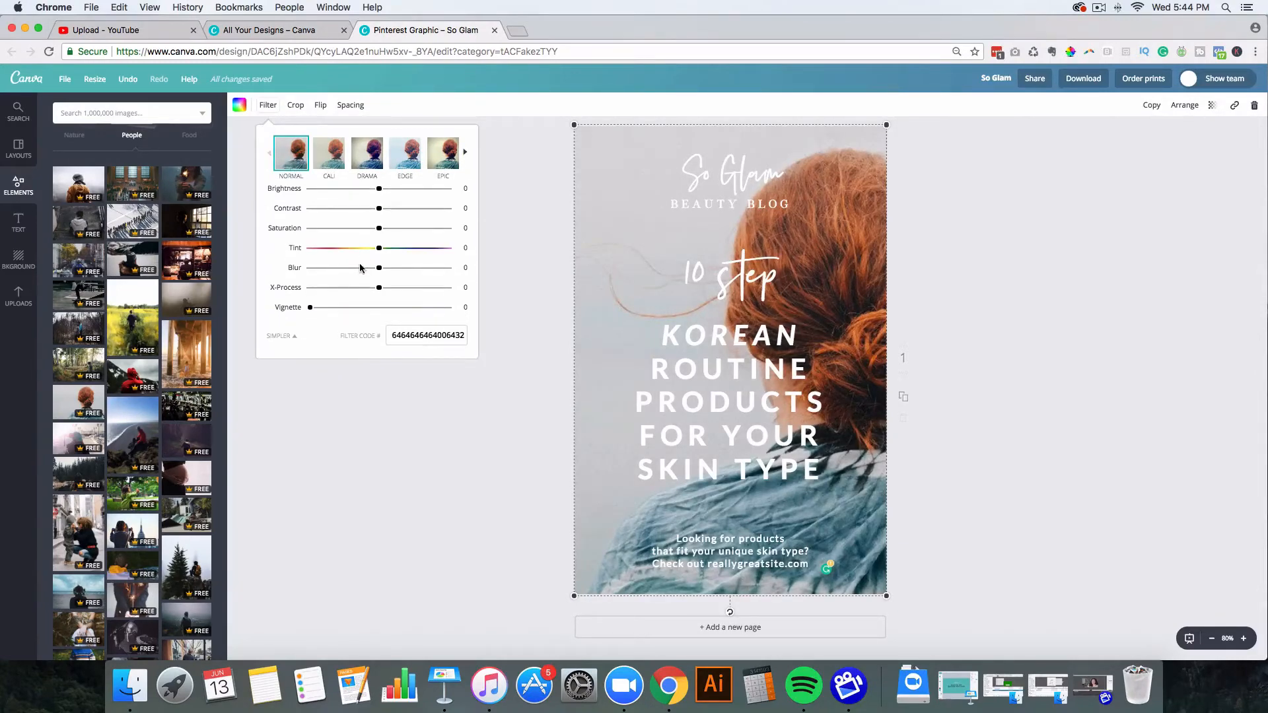
# Step: Set Tint +18, Brightness -23, Contrast -89, Blur -3 and X-Process +2
pyautogui.moveTo(380, 254); pyautogui.dragTo(392, 253)
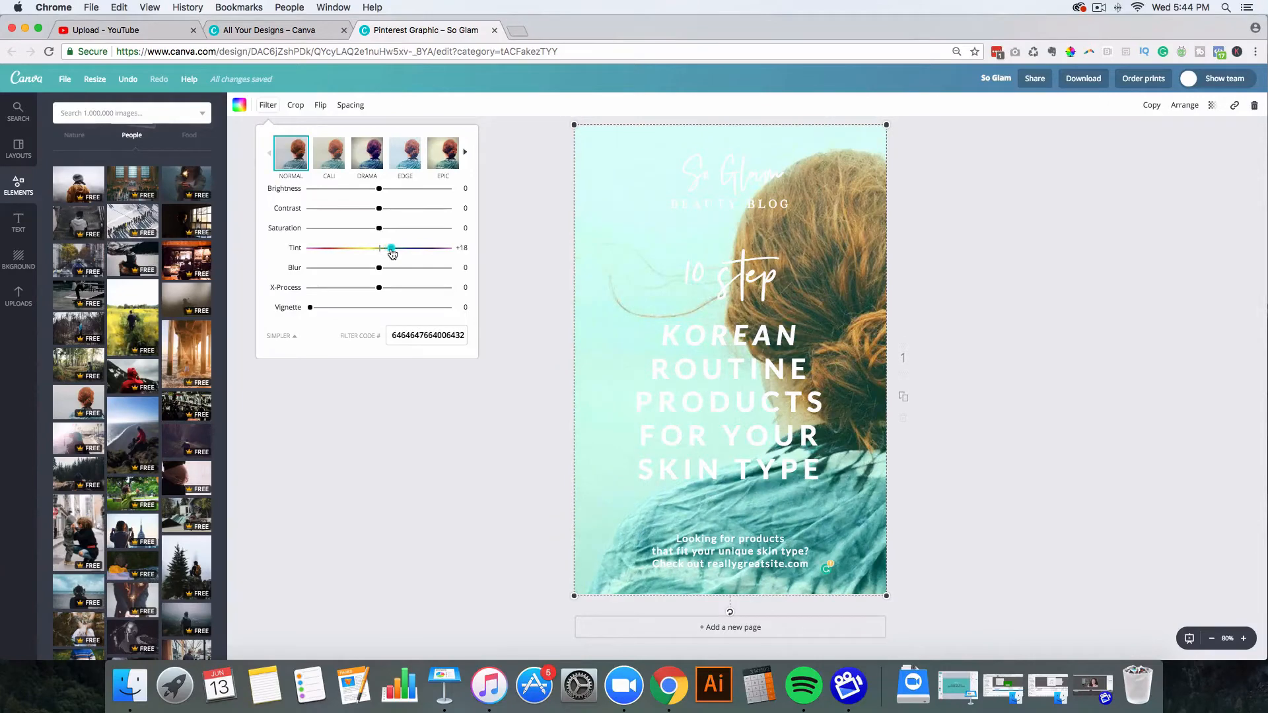
pyautogui.moveTo(380, 189); pyautogui.dragTo(319, 212)
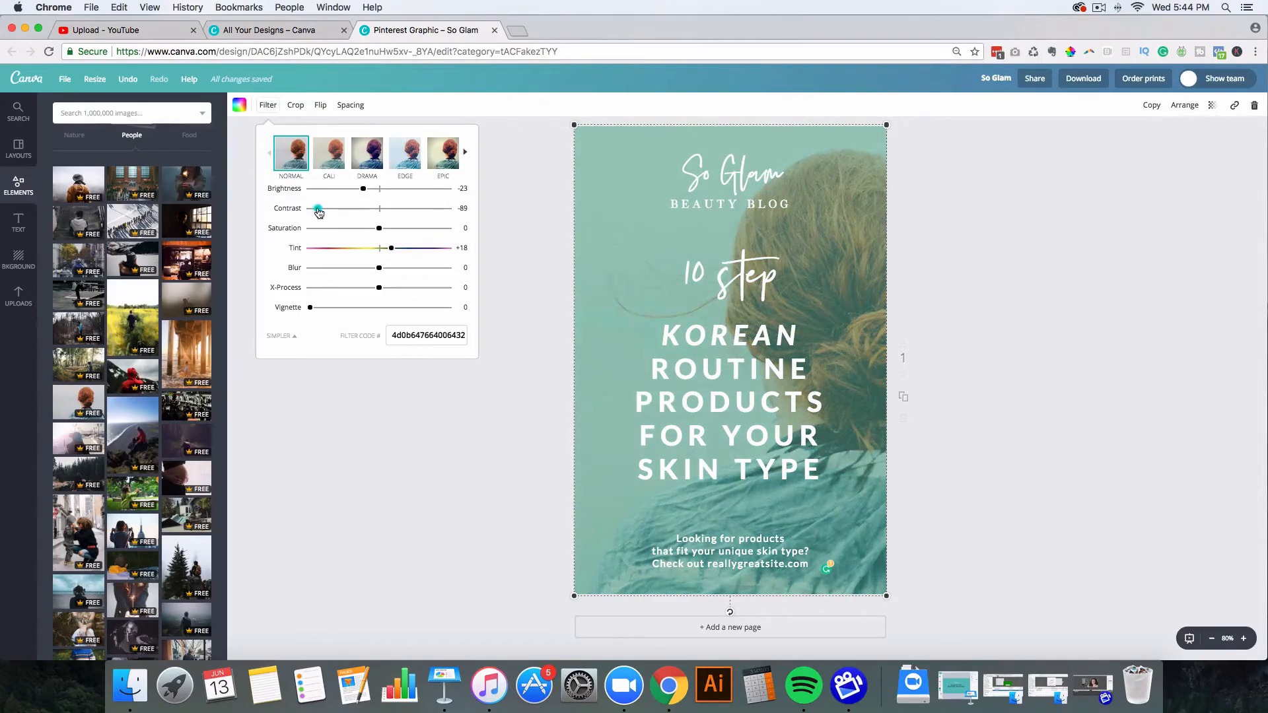
pyautogui.click(377, 268)
pyautogui.click(380, 288)
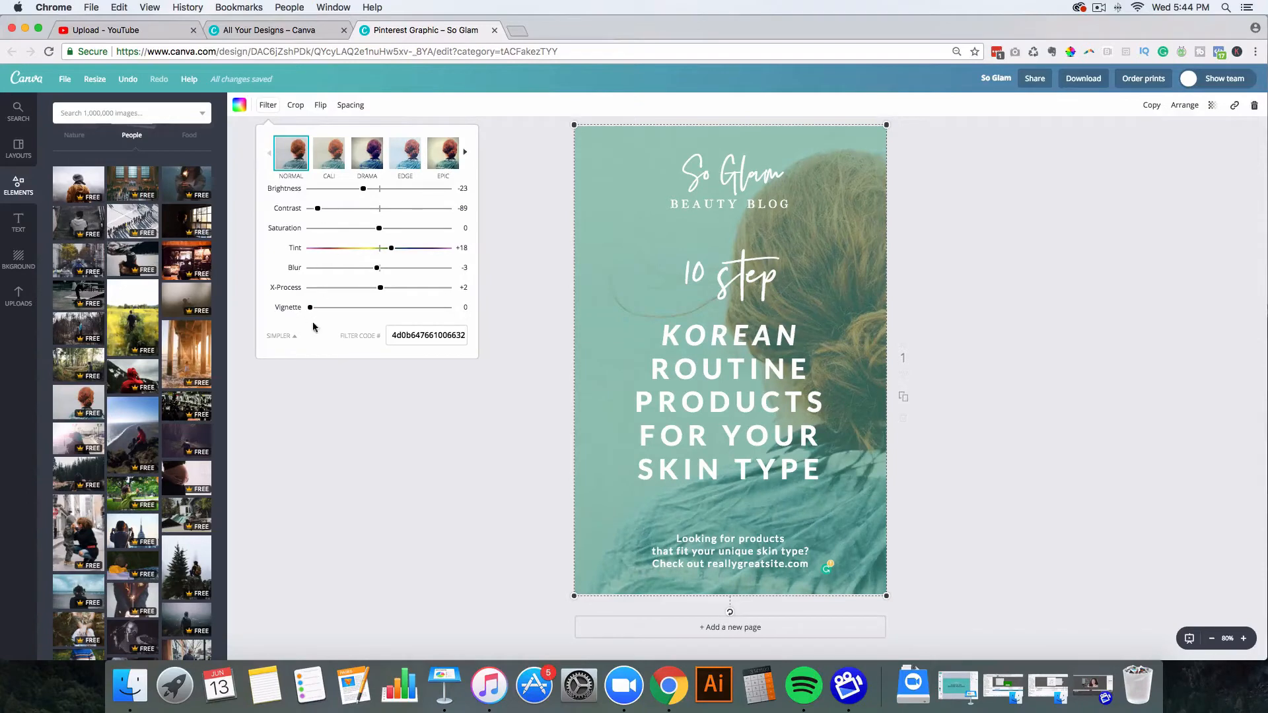
pyautogui.click(516, 251)
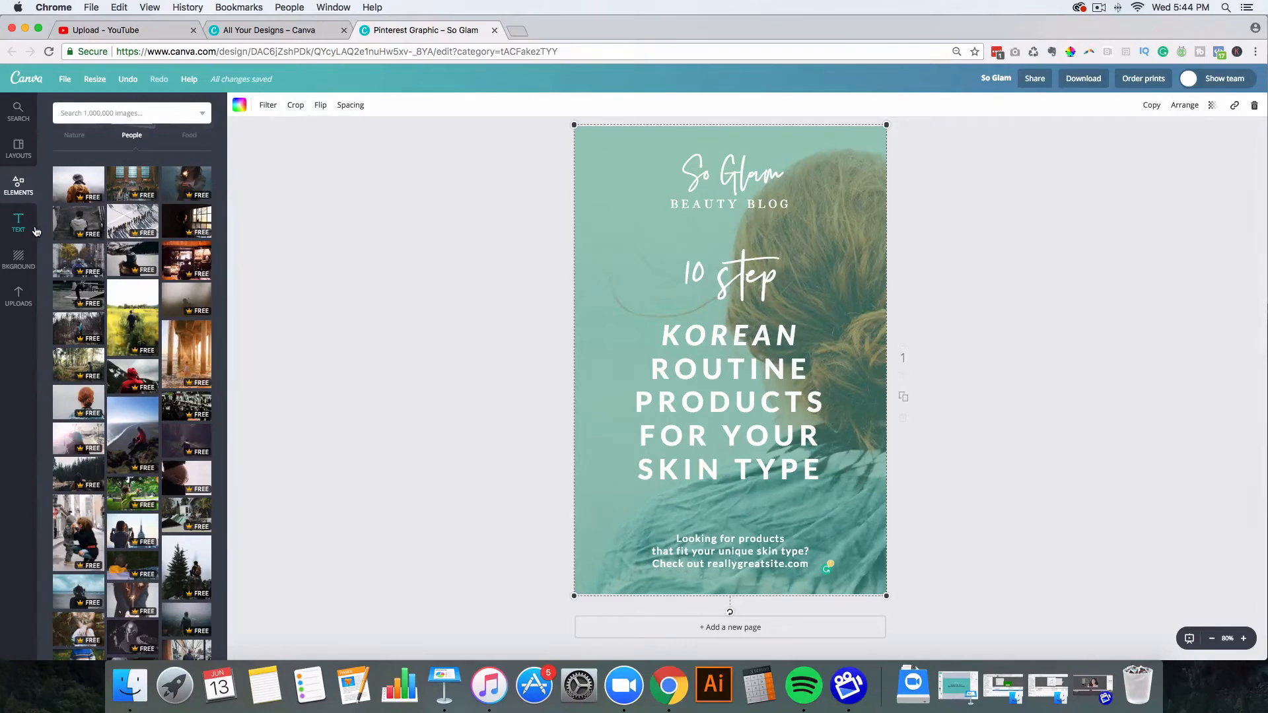
# Step: Place the white brand logo from the Uploads Logos folder just below the SKIN TYPE heading
pyautogui.click(19, 297)
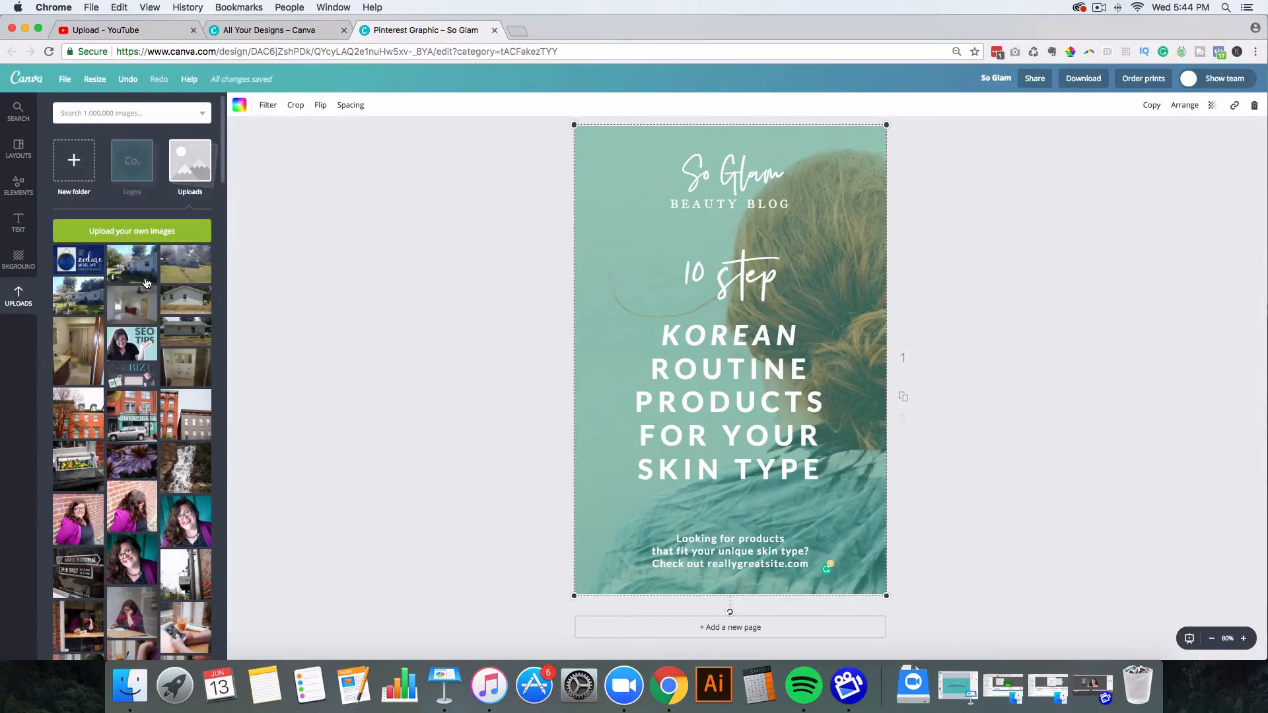
pyautogui.click(129, 171)
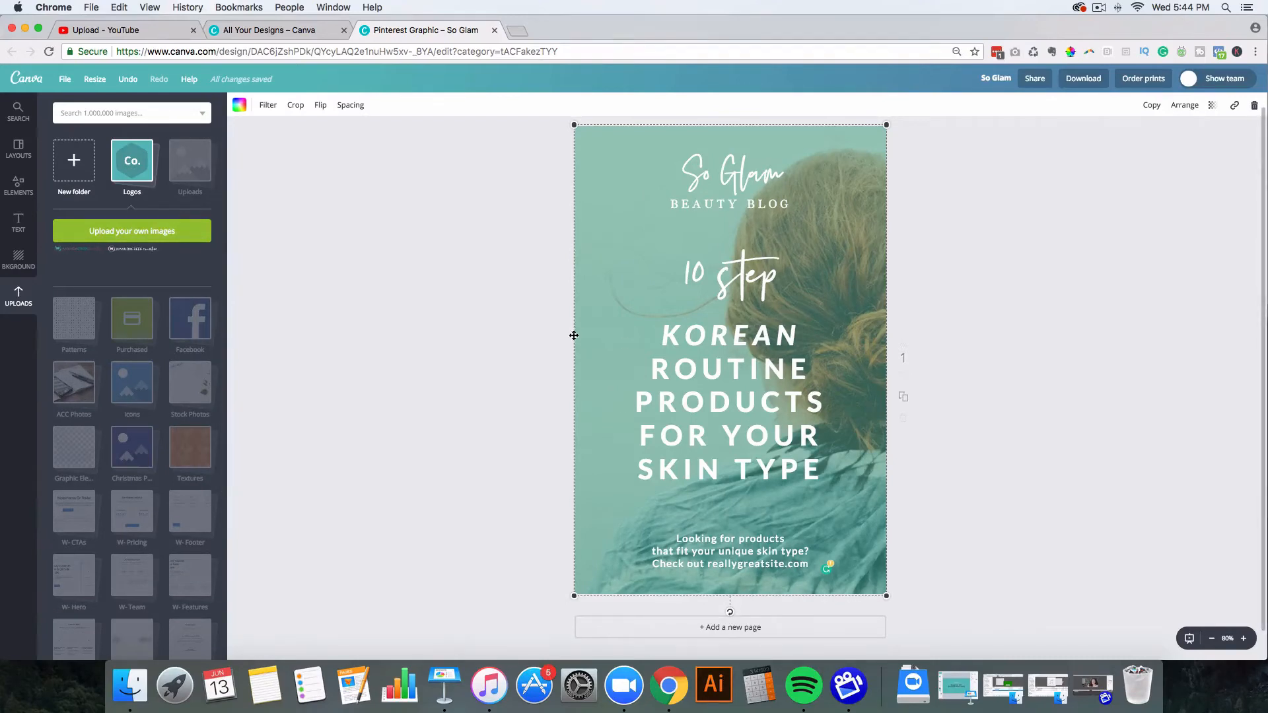
pyautogui.moveTo(122, 254); pyautogui.dragTo(738, 510)
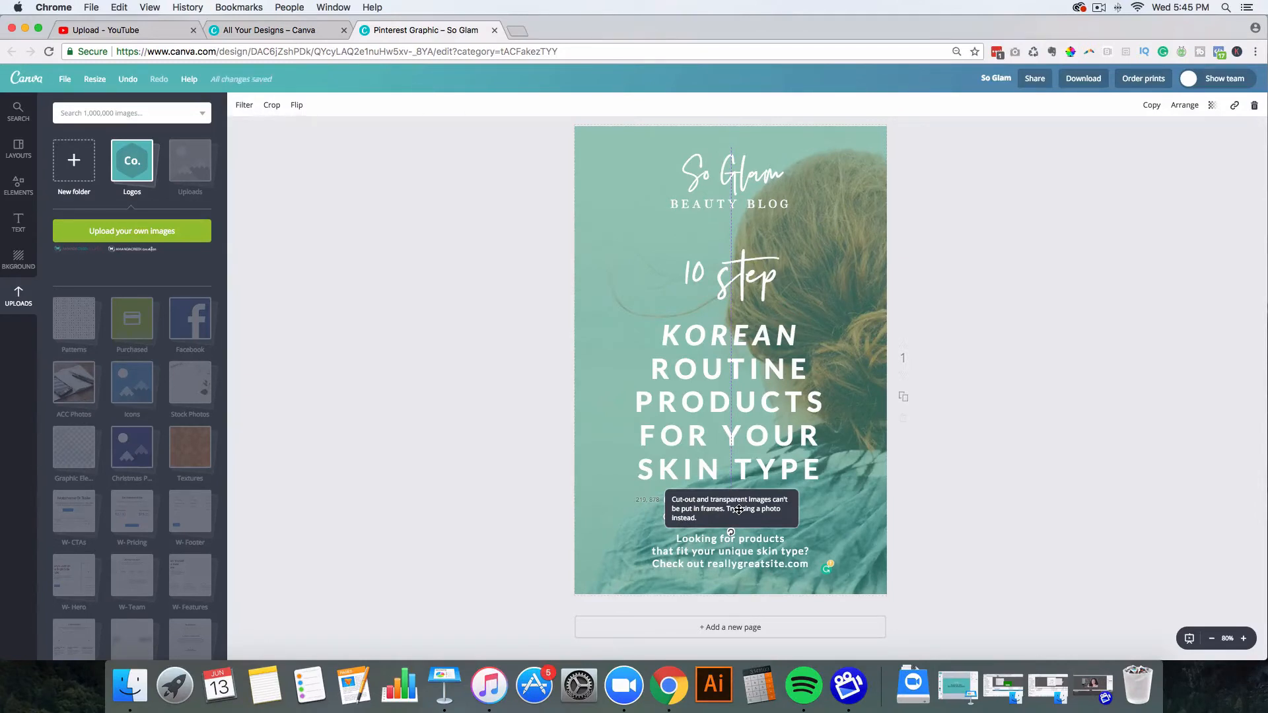
pyautogui.moveTo(738, 510)
pyautogui.mouseDown()
pyautogui.moveTo(727, 513)
pyautogui.moveTo(727, 492)
pyautogui.moveTo(729, 509)
pyautogui.mouseUp()
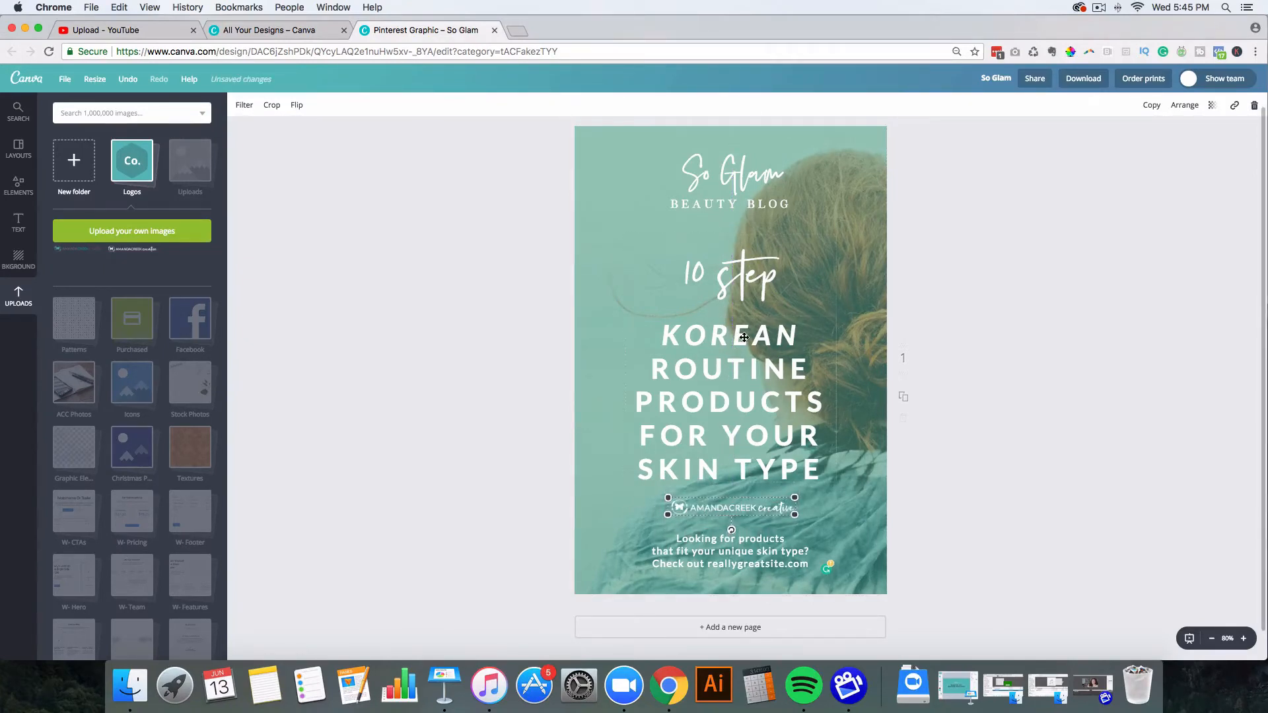
pyautogui.click(965, 441)
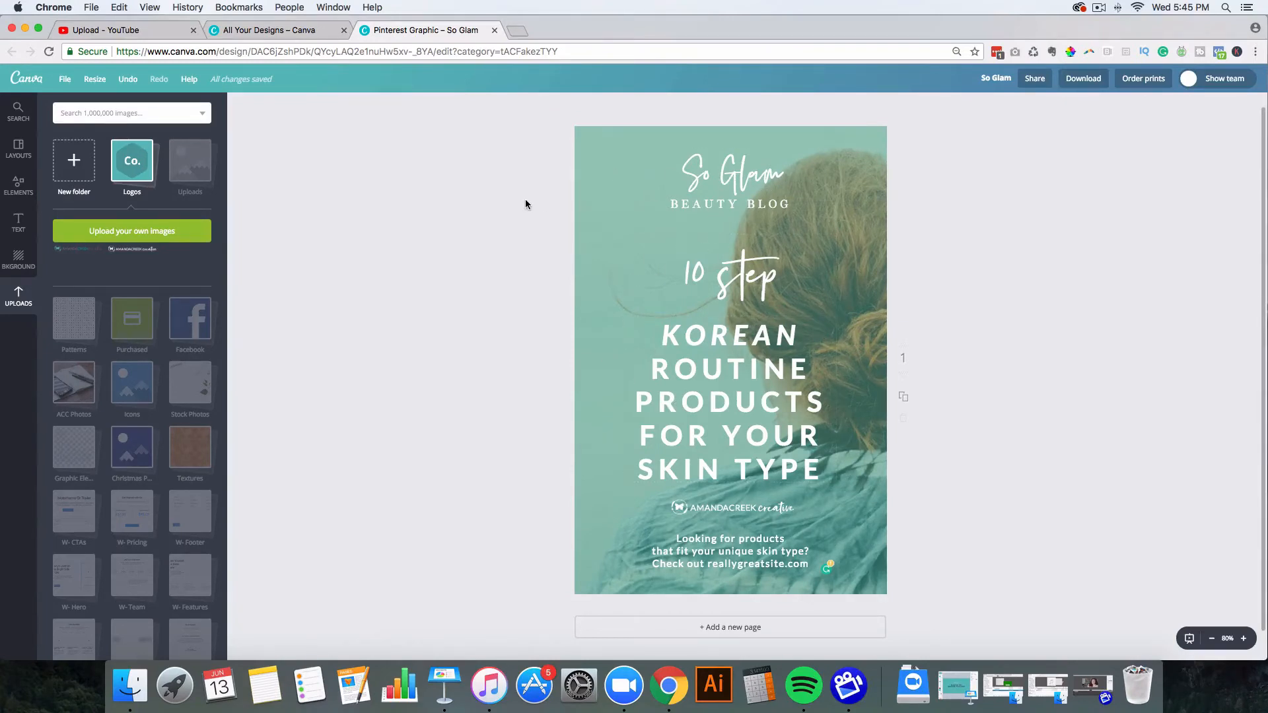
# Step: Rename the design to '10 Step Korean Routine Products'
pyautogui.click(992, 81)
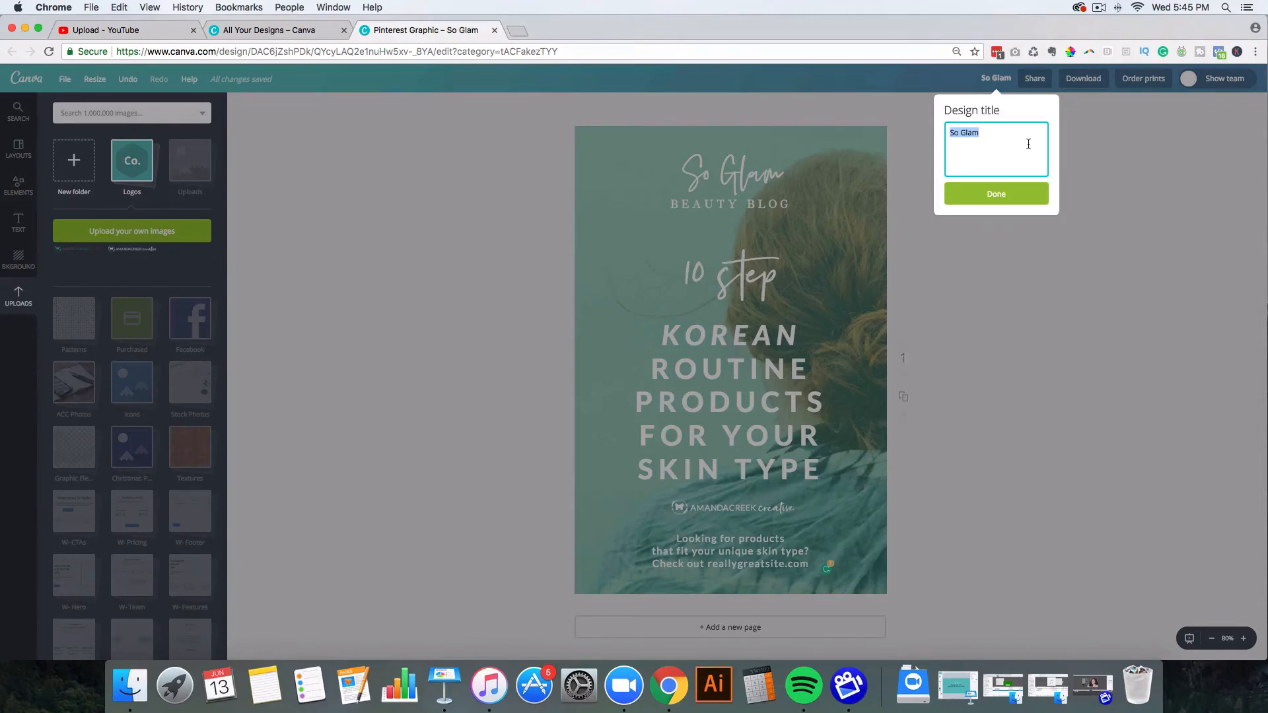
pyautogui.write('10 Step Korean Routine P')
pyautogui.write('roducts')
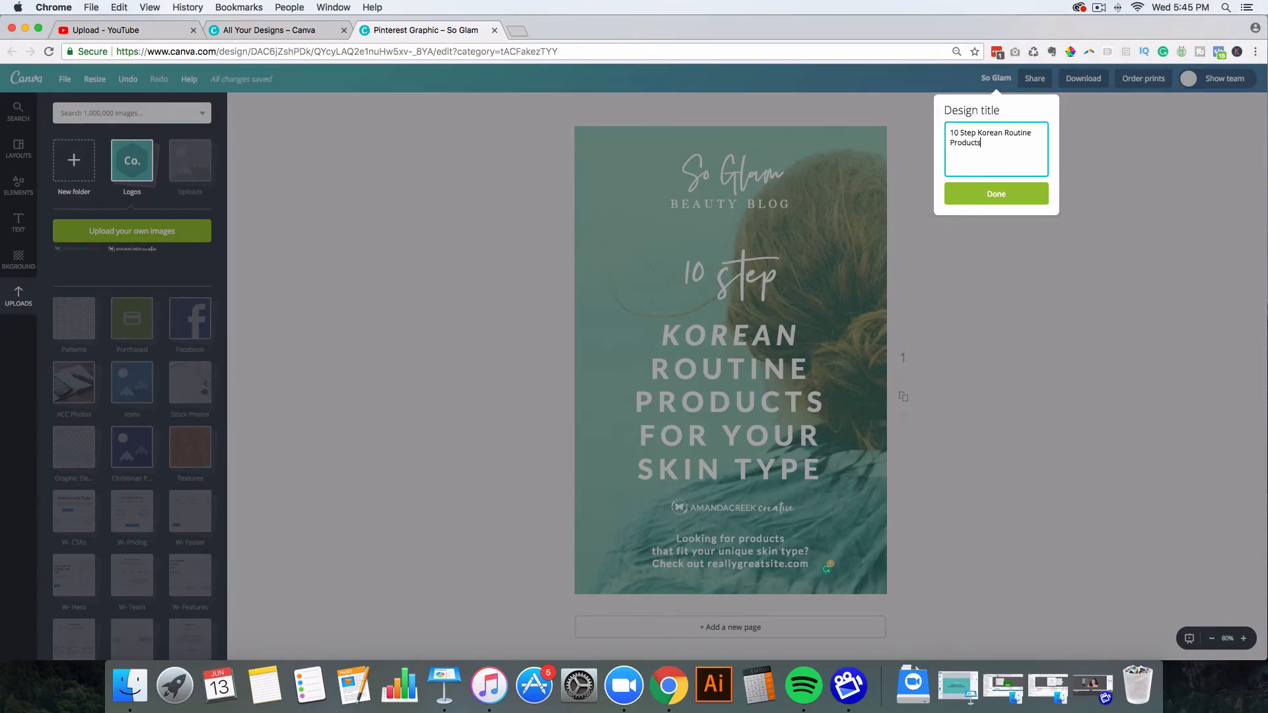
pyautogui.click(1002, 190)
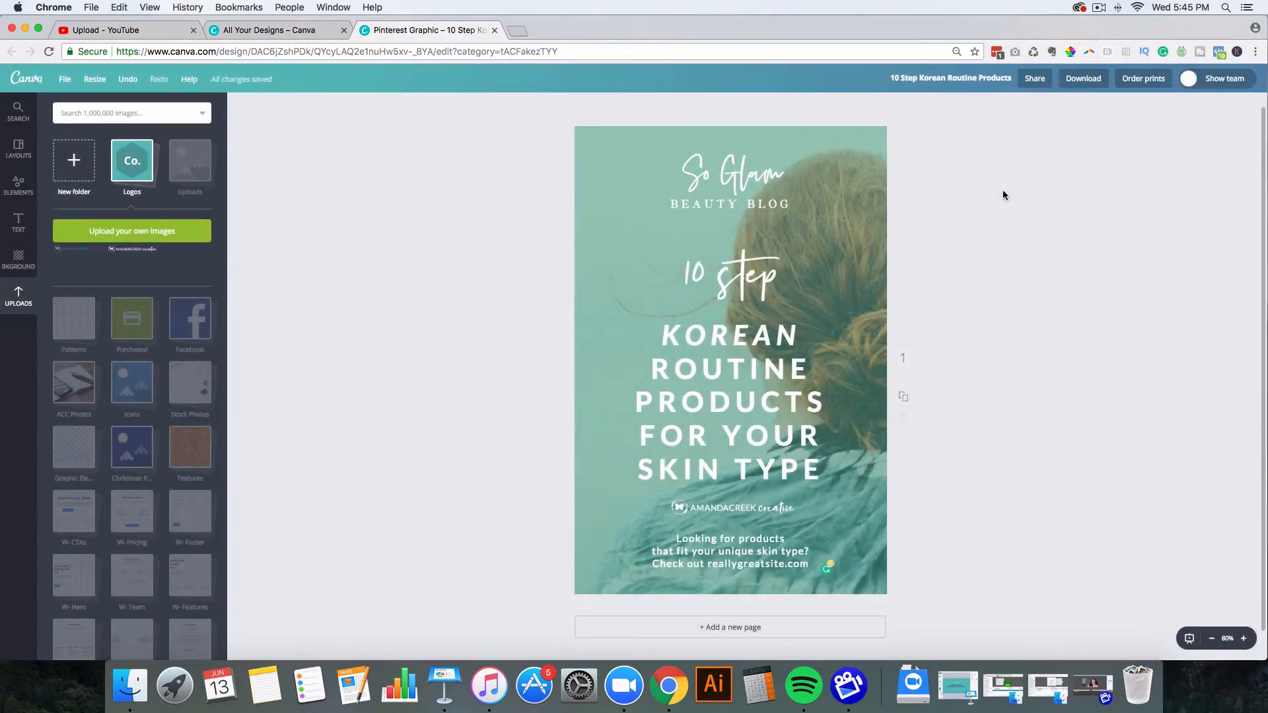
# Step: Download the design as a PNG file
pyautogui.click(1083, 81)
pyautogui.click(1115, 132)
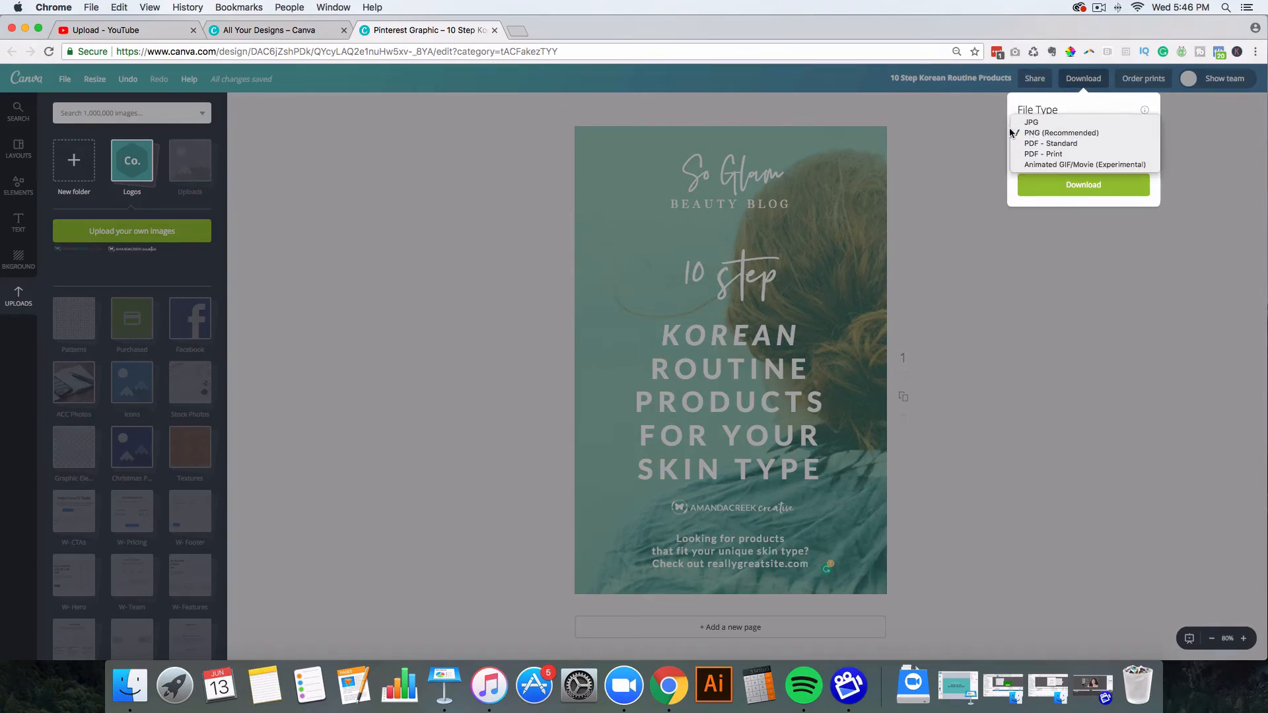
pyautogui.click(1091, 104)
pyautogui.click(1083, 187)
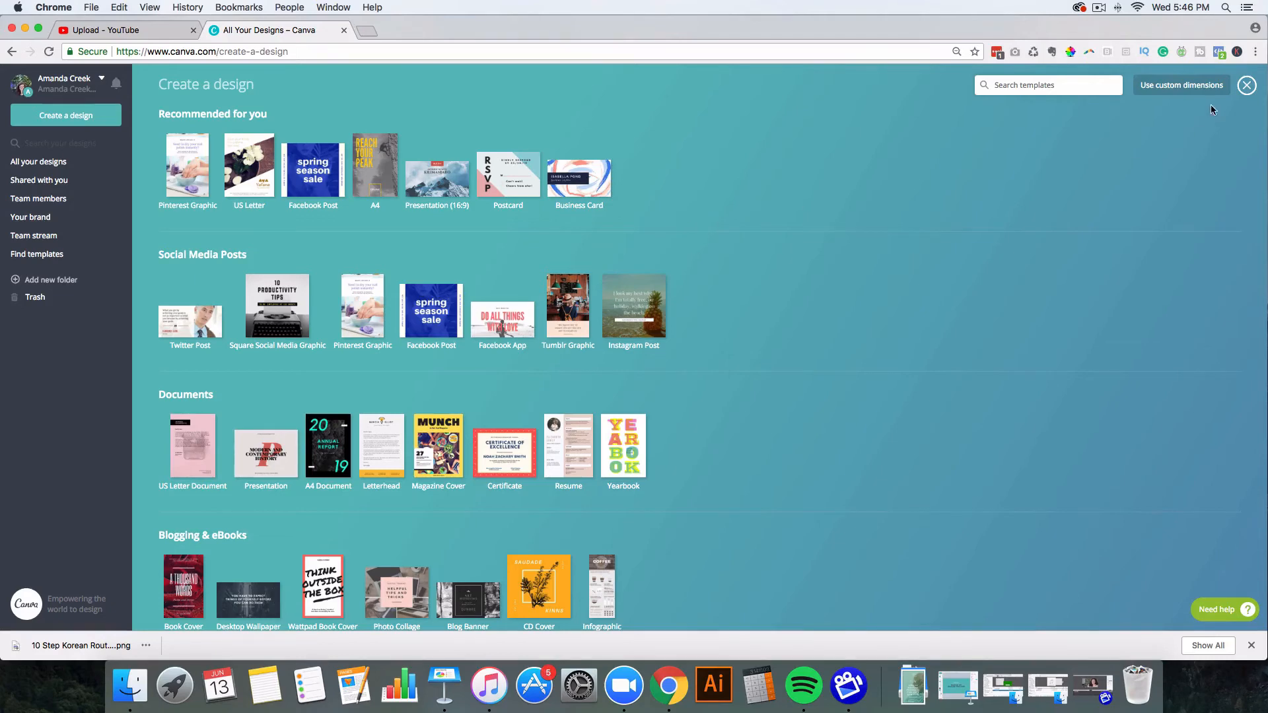
# Step: Create a new design with custom dimensions of 500 × 500 px
pyautogui.click(1186, 88)
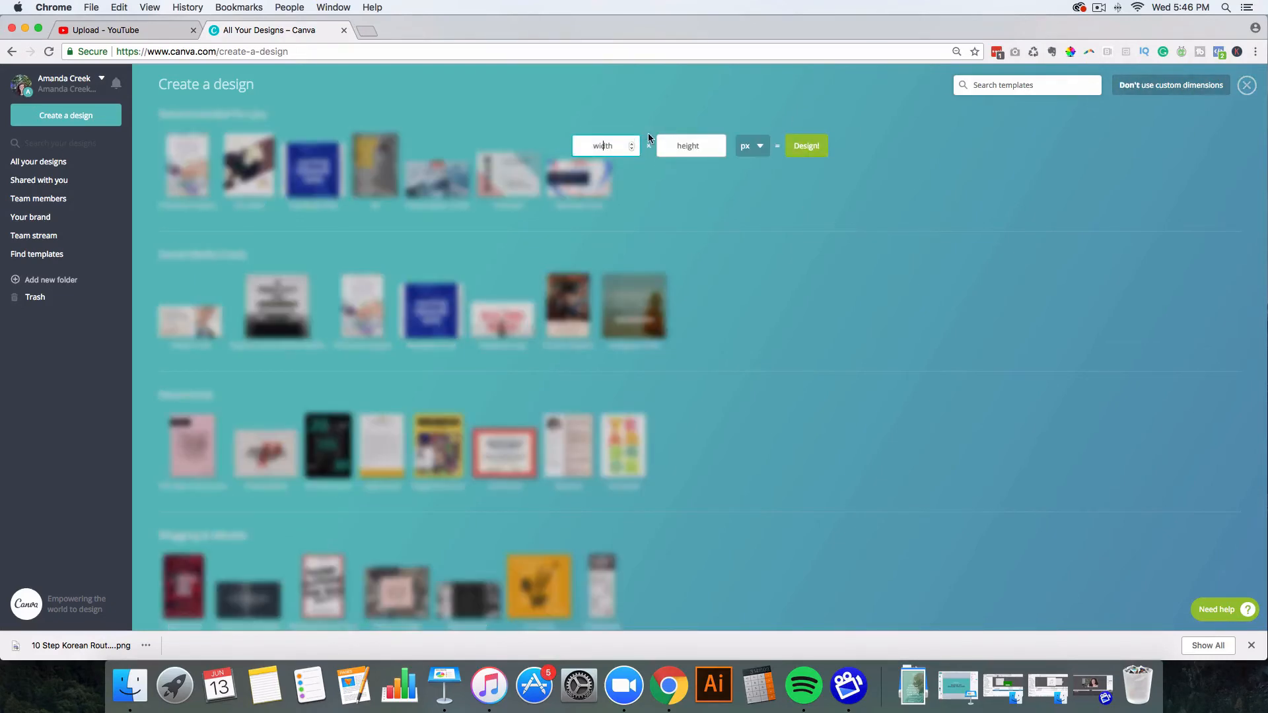
pyautogui.write('500')
pyautogui.press('Tab')
pyautogui.write('5')
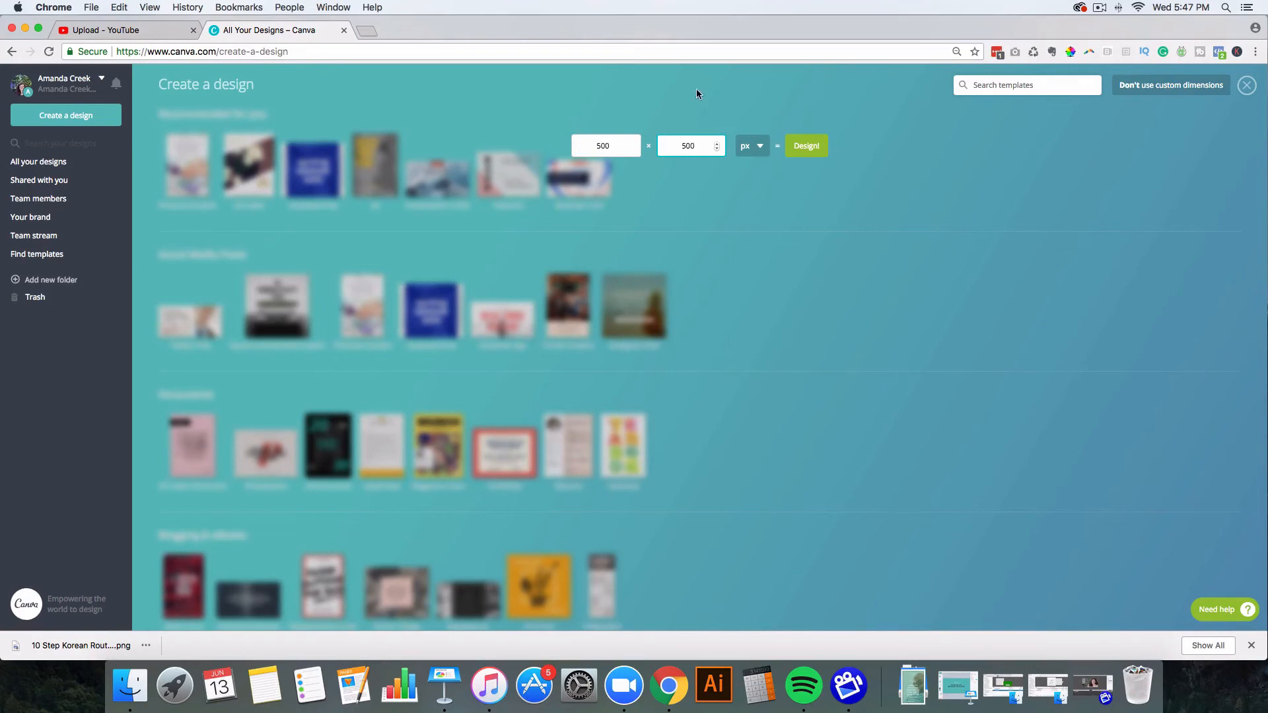
pyautogui.click(796, 143)
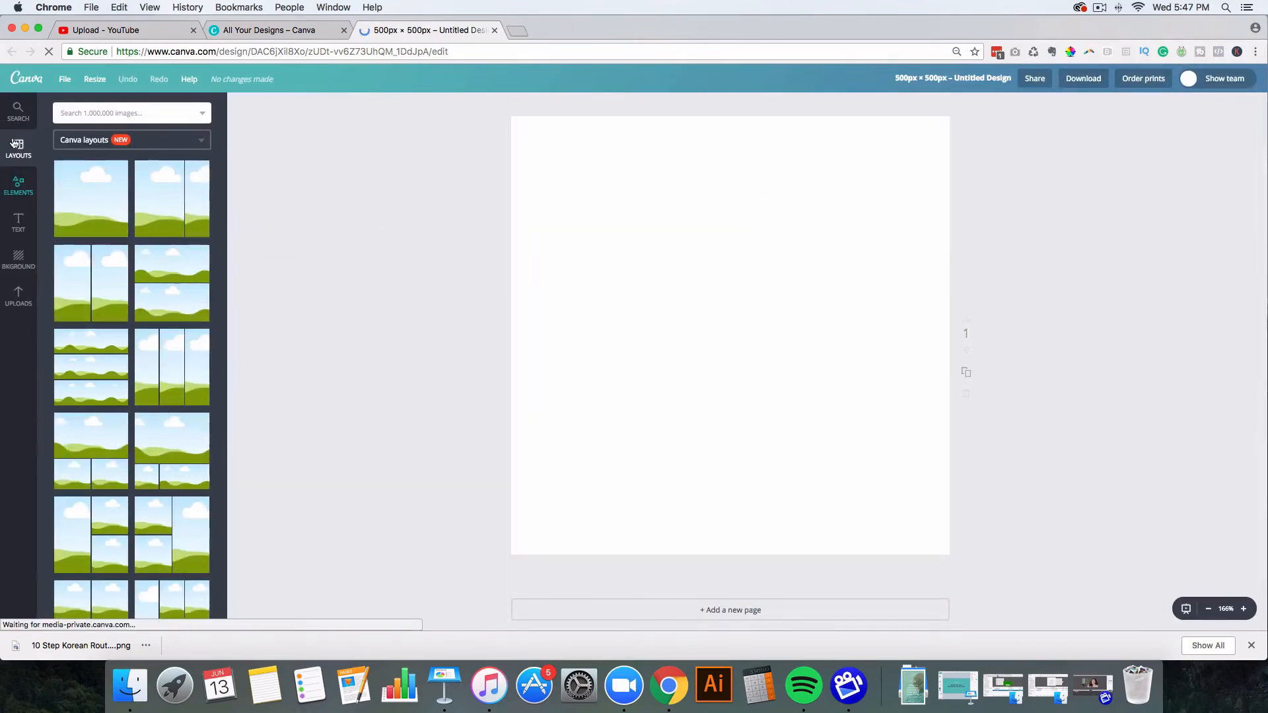
# Step: Browse the Shapes category in the Elements panel
pyautogui.click(20, 187)
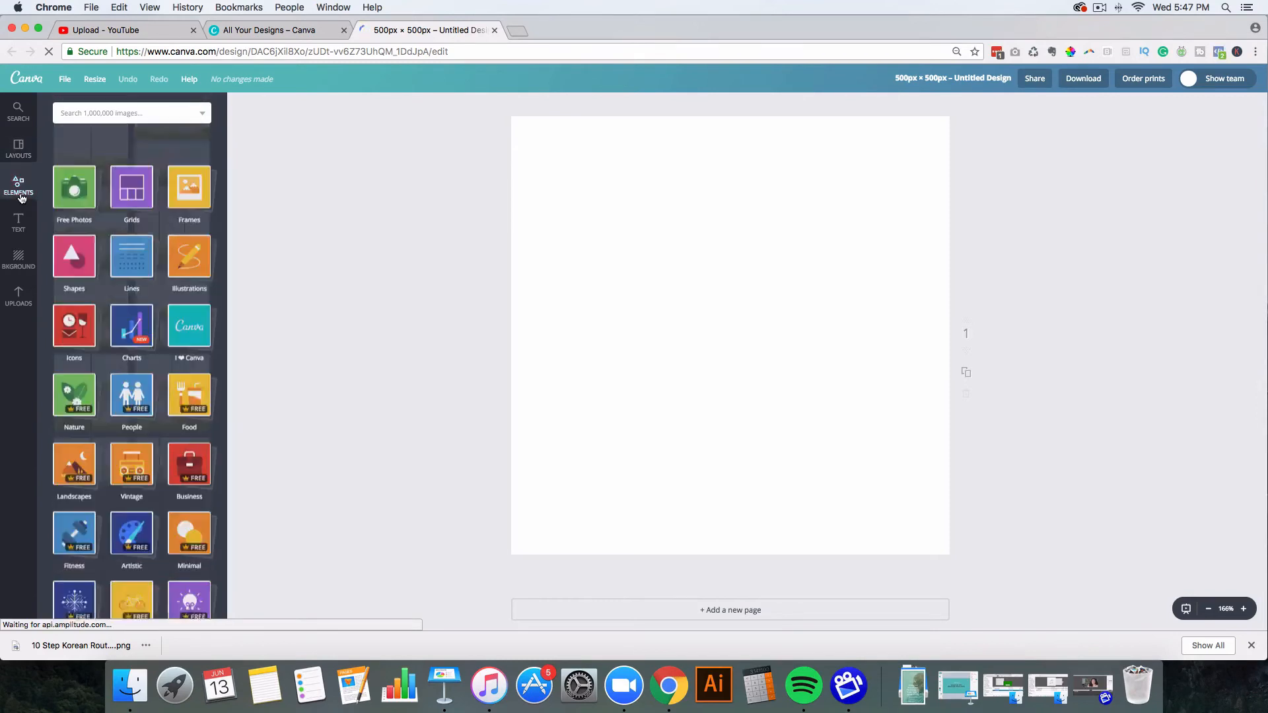
pyautogui.click(78, 240)
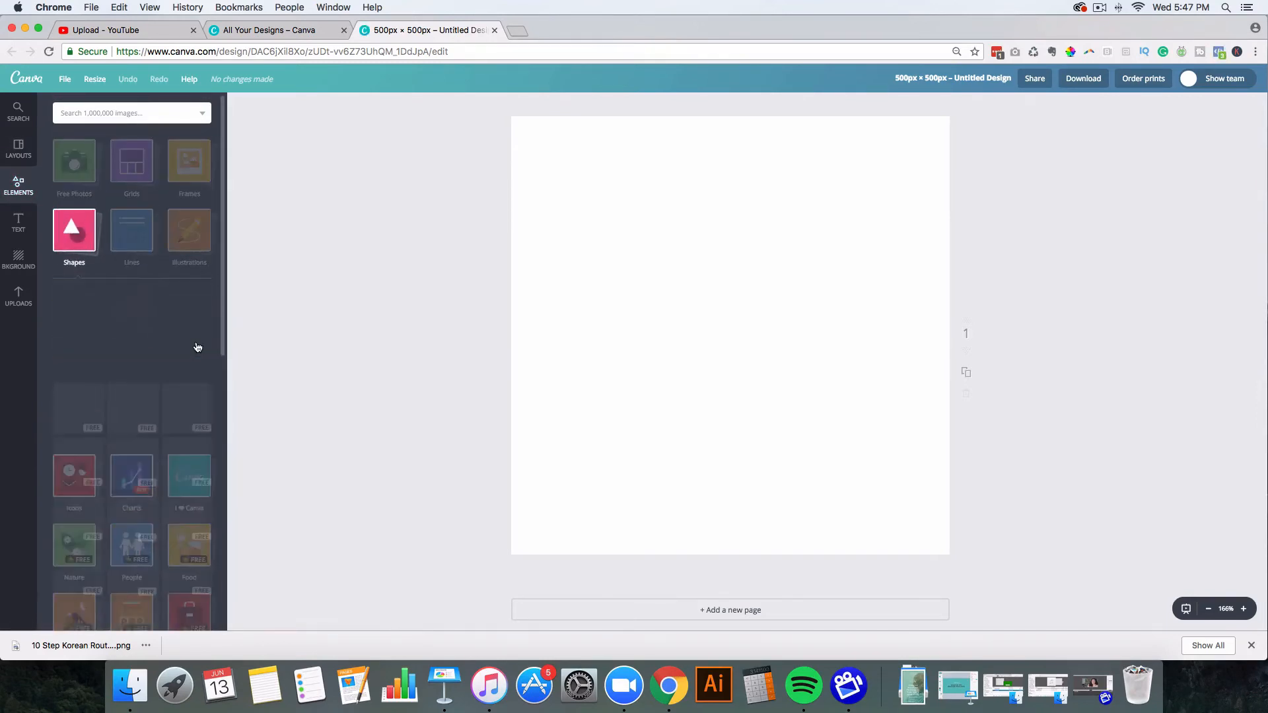
pyautogui.scroll(-5, 167, 343)
# Step: Add a centred dashed circle, filled light teal with a purple dashed outline
pyautogui.scroll(-2, 167, 347)
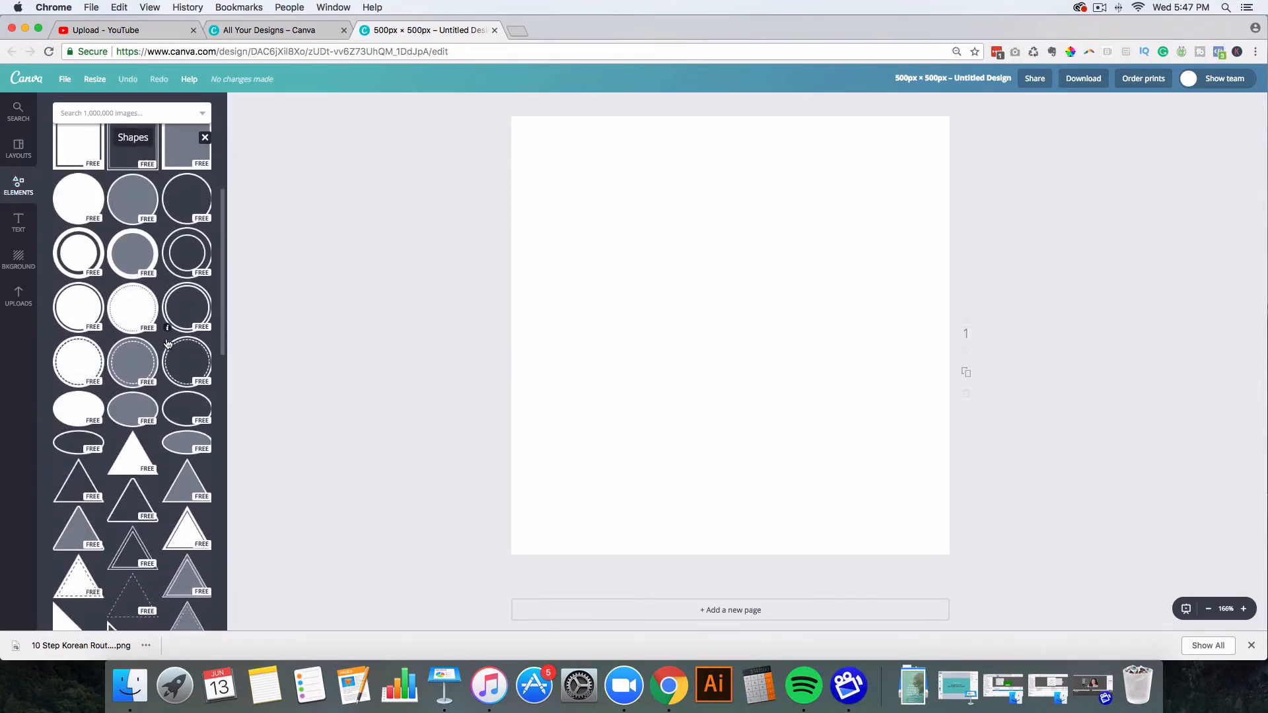
pyautogui.moveTo(133, 367); pyautogui.dragTo(694, 344)
pyautogui.click(239, 105)
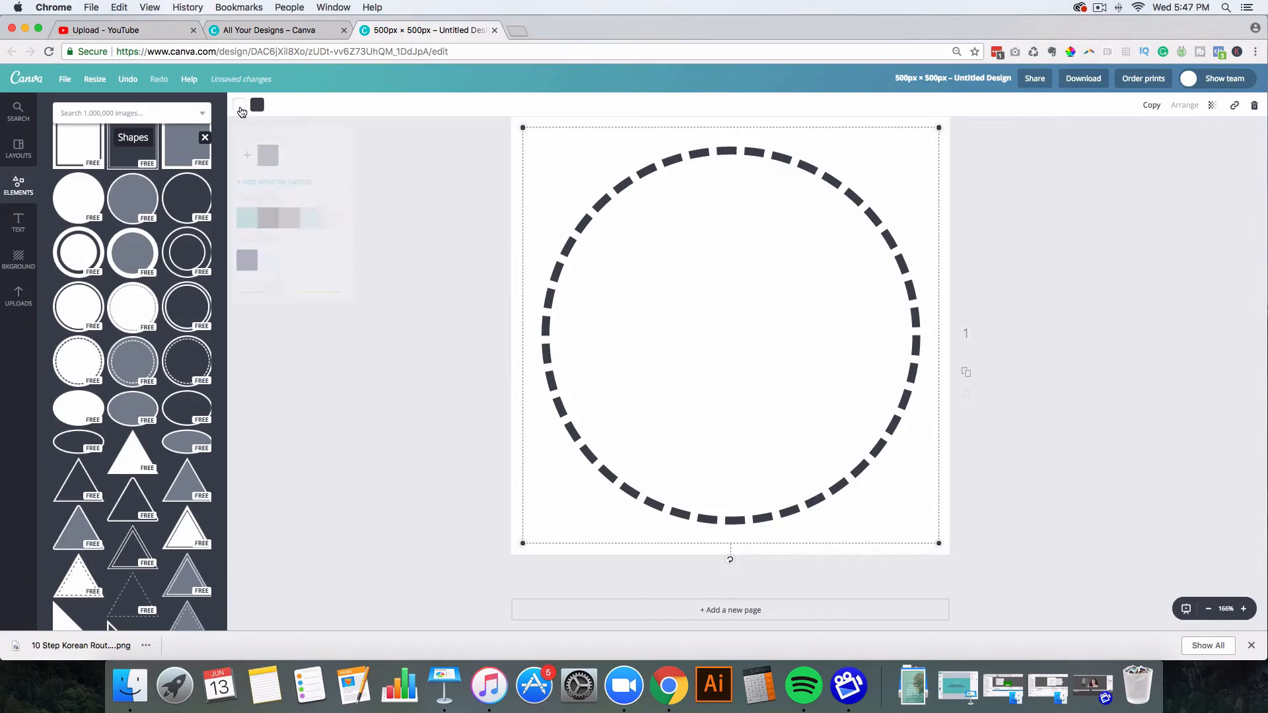
pyautogui.click(315, 227)
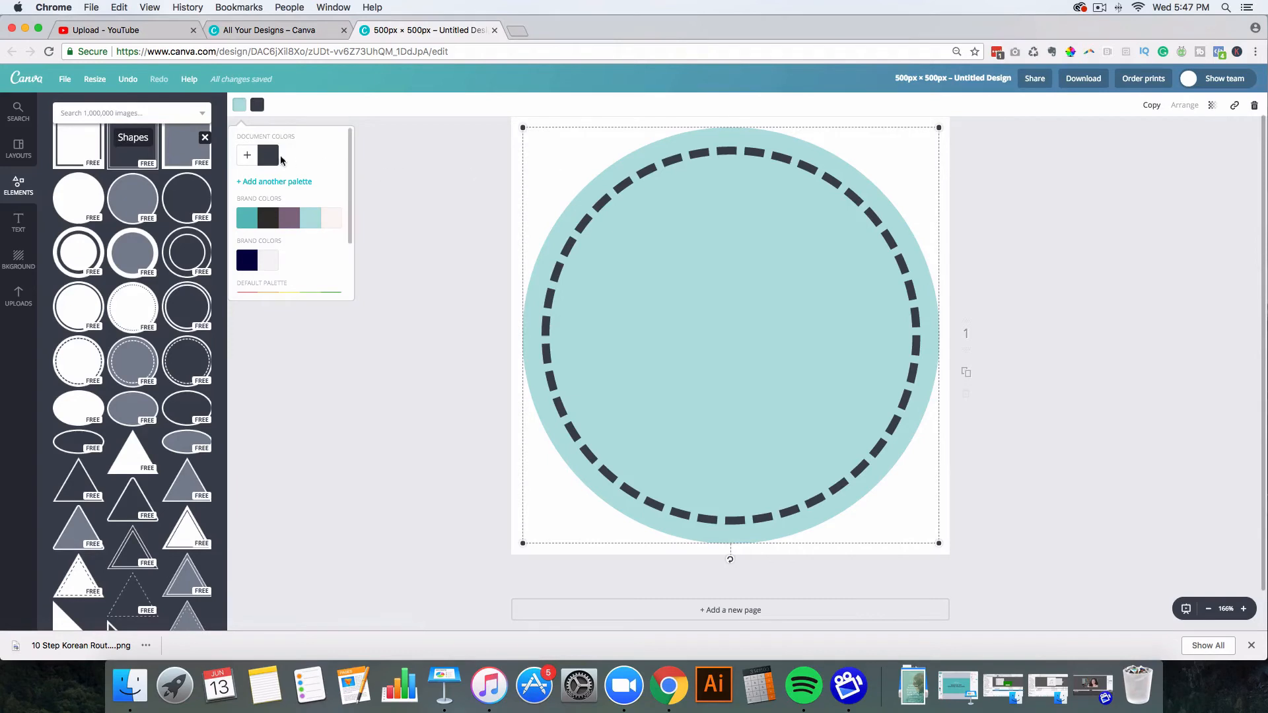
pyautogui.click(257, 105)
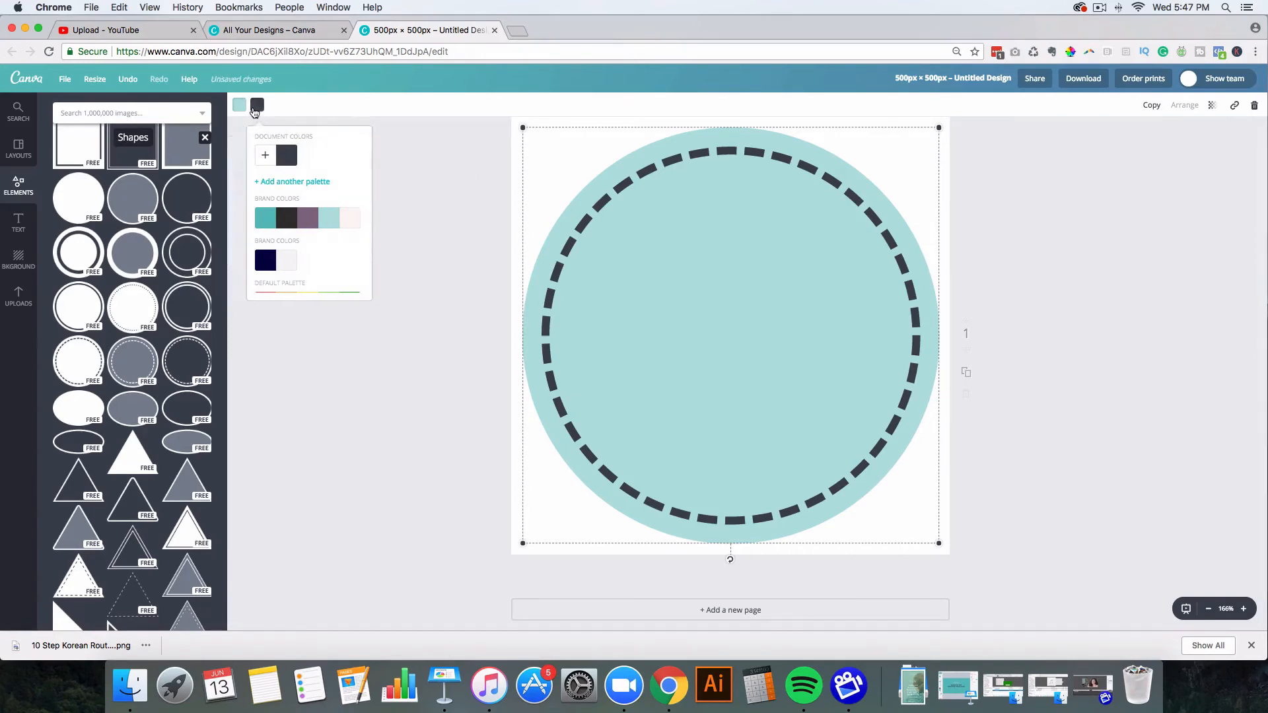
pyautogui.click(309, 225)
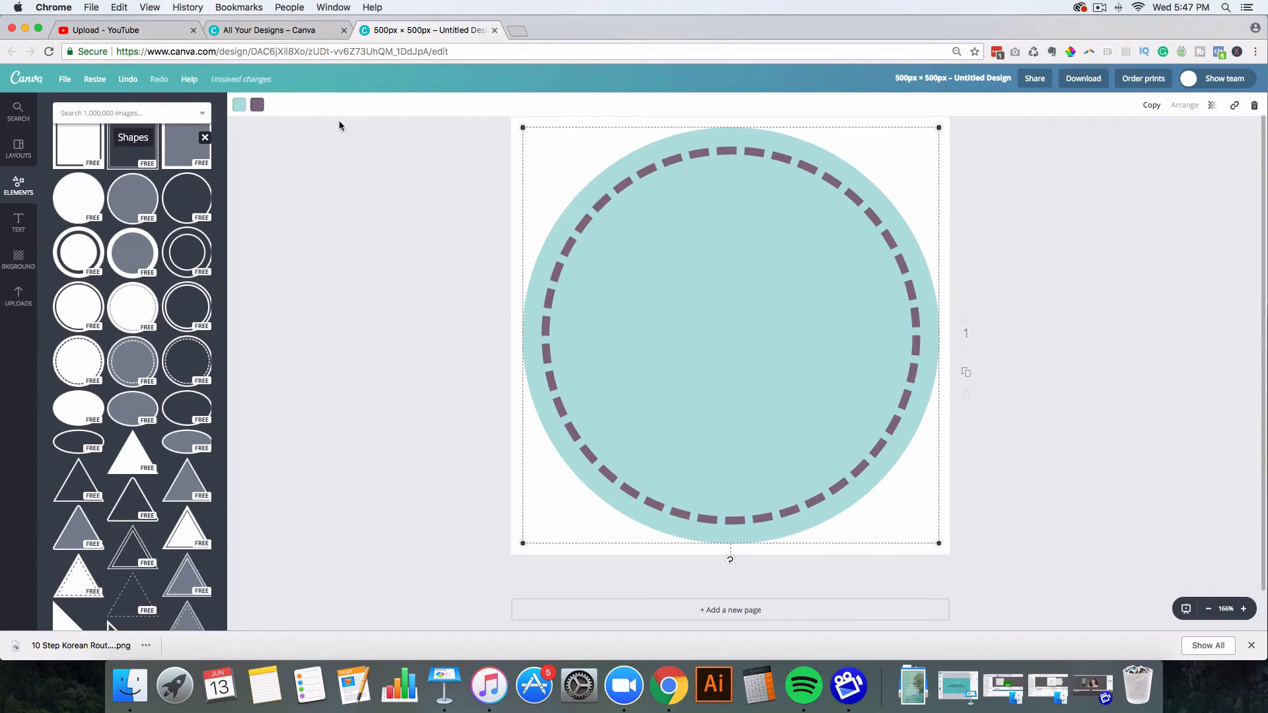
pyautogui.click(240, 108)
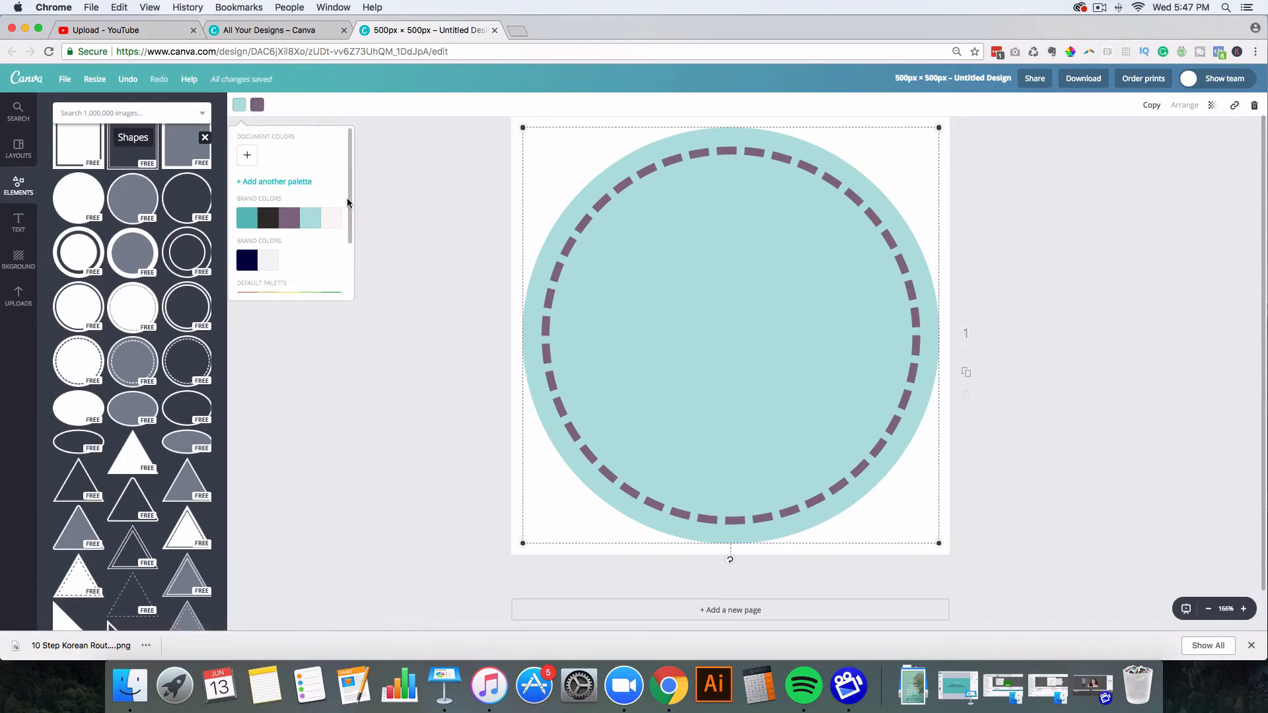
pyautogui.click(371, 197)
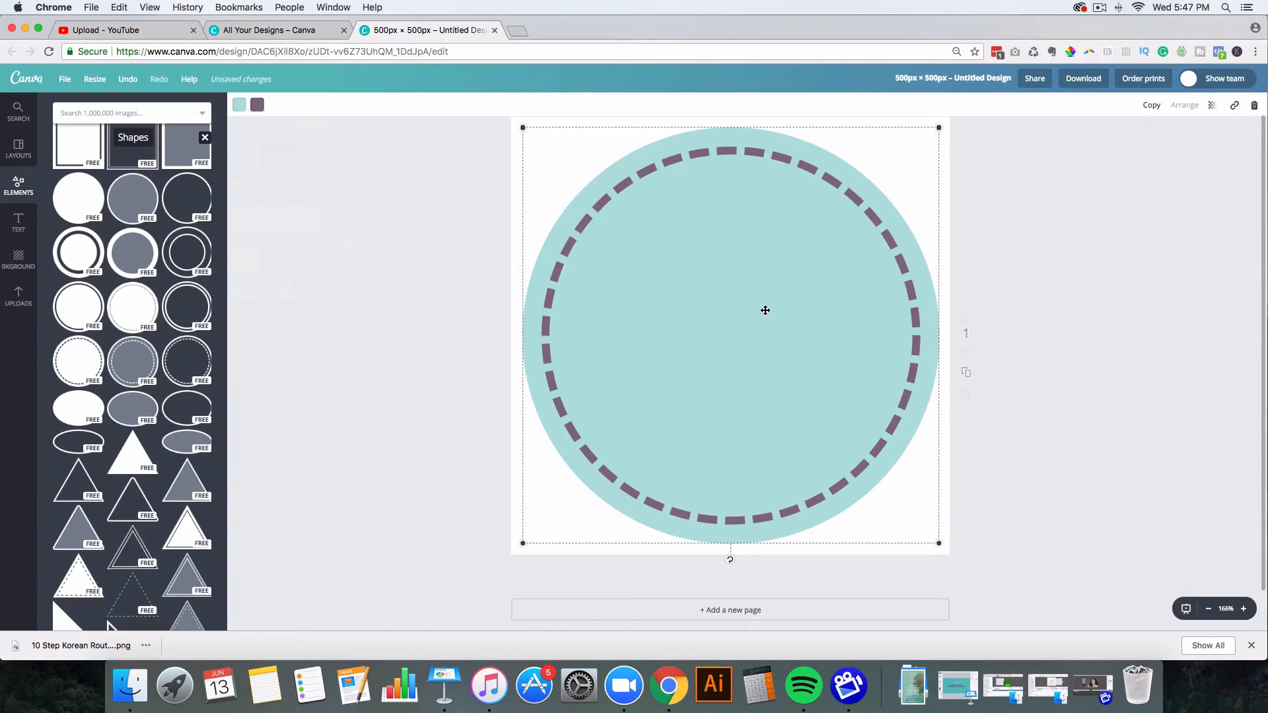
# Step: Add the FARM TO TABLE text template, recolour it dark grey, and select its headline
pyautogui.click(19, 225)
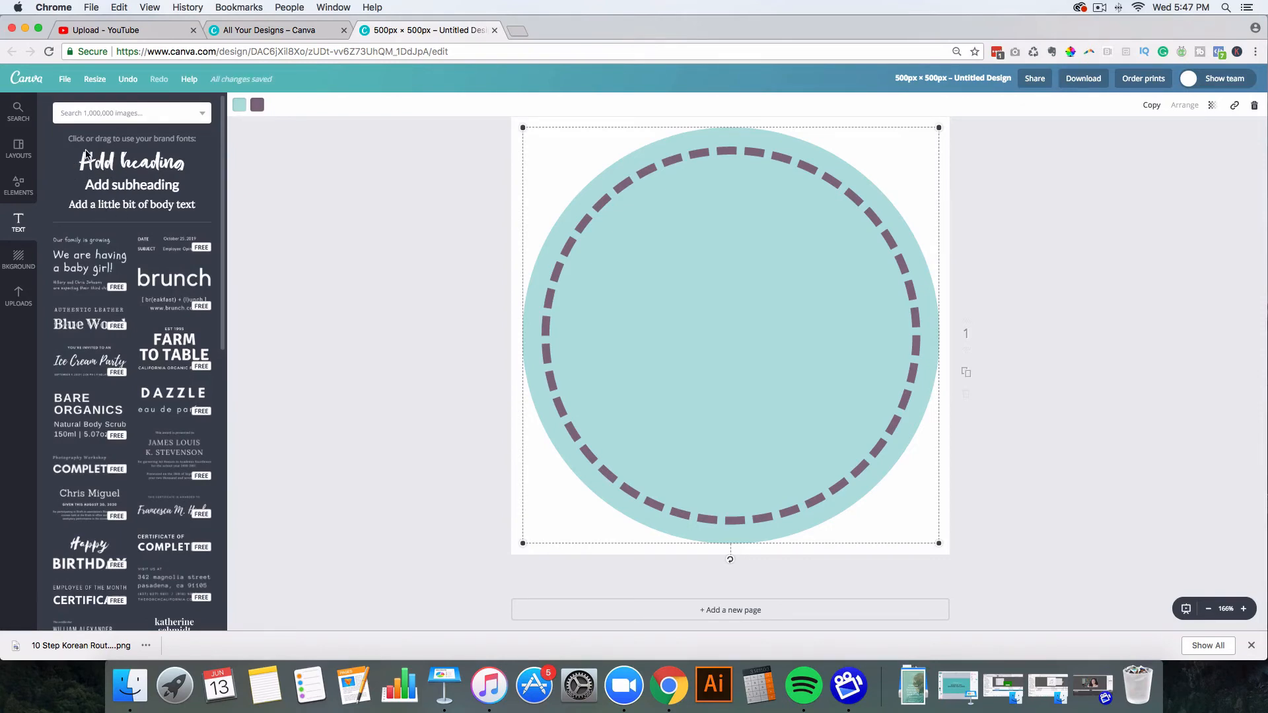
pyautogui.scroll(-4, 132, 296)
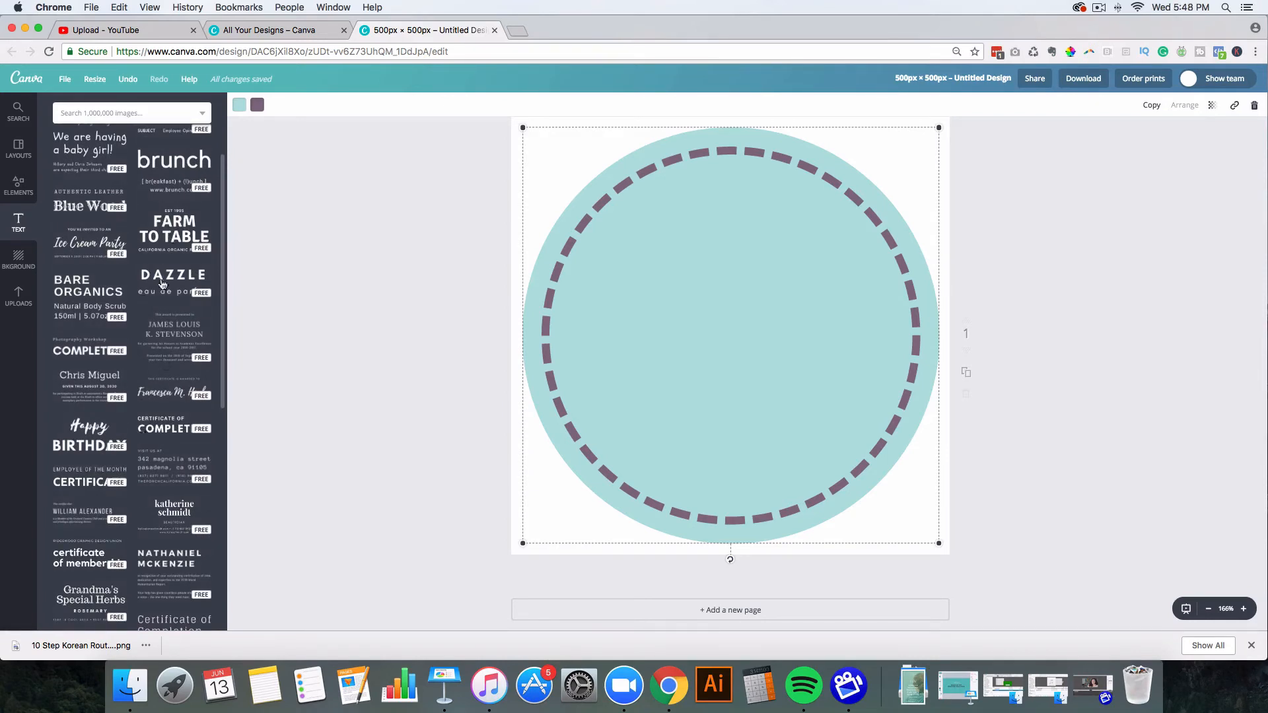
pyautogui.click(176, 234)
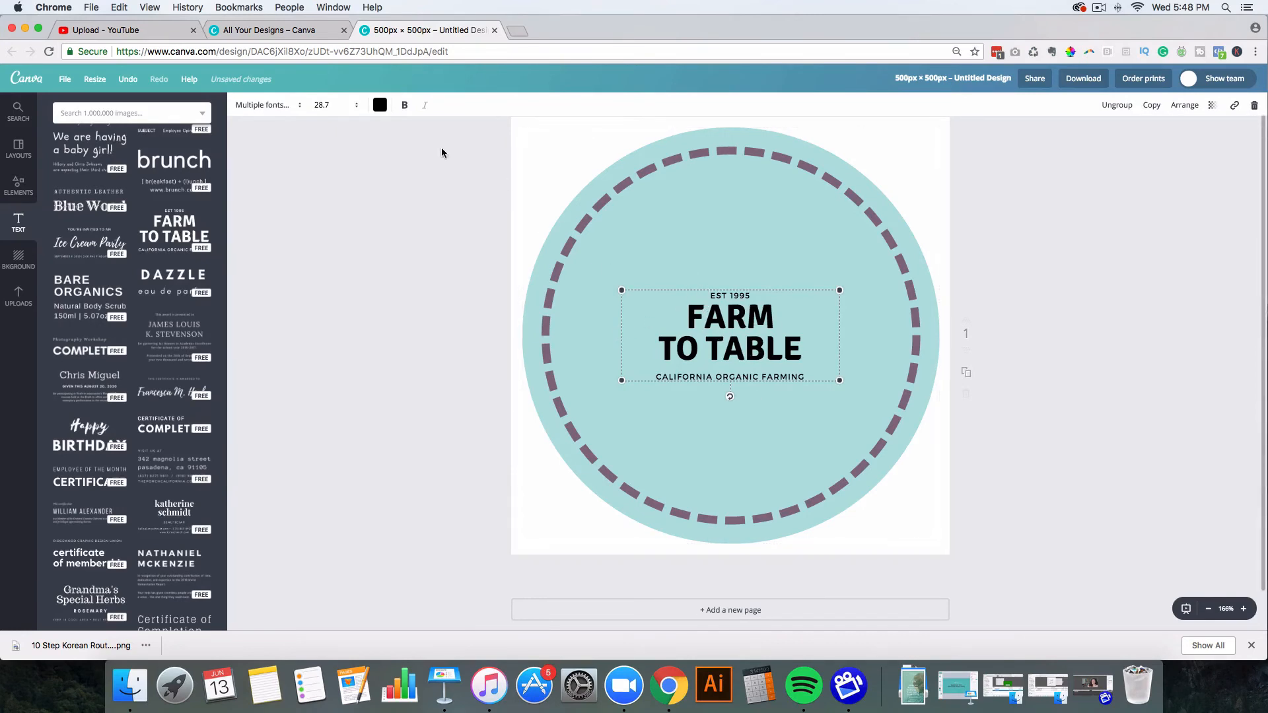
pyautogui.click(380, 105)
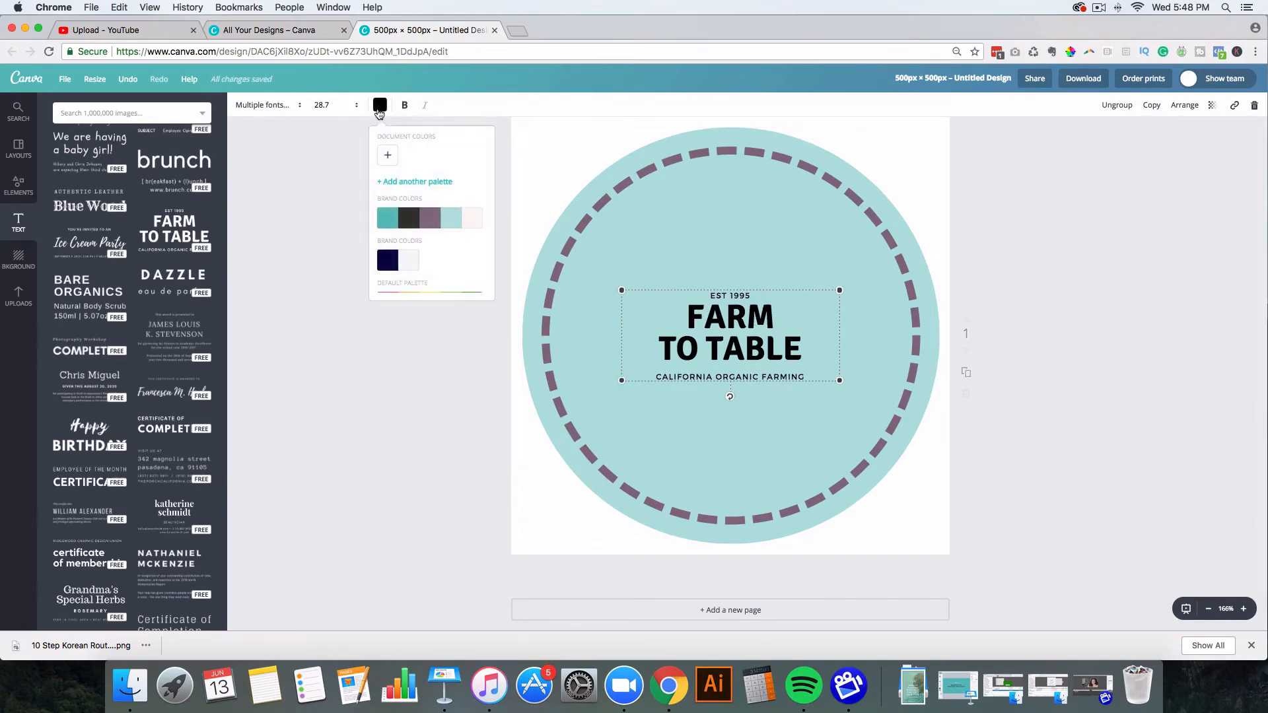
pyautogui.click(406, 222)
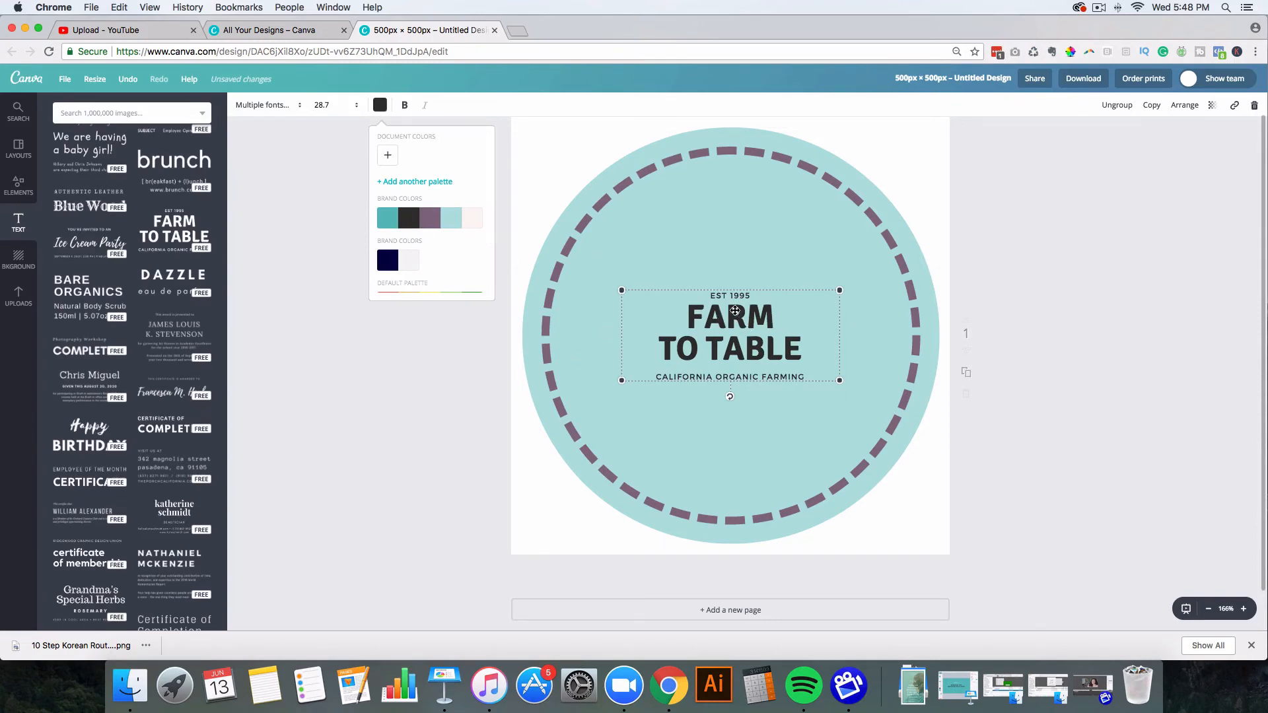
pyautogui.click(716, 296)
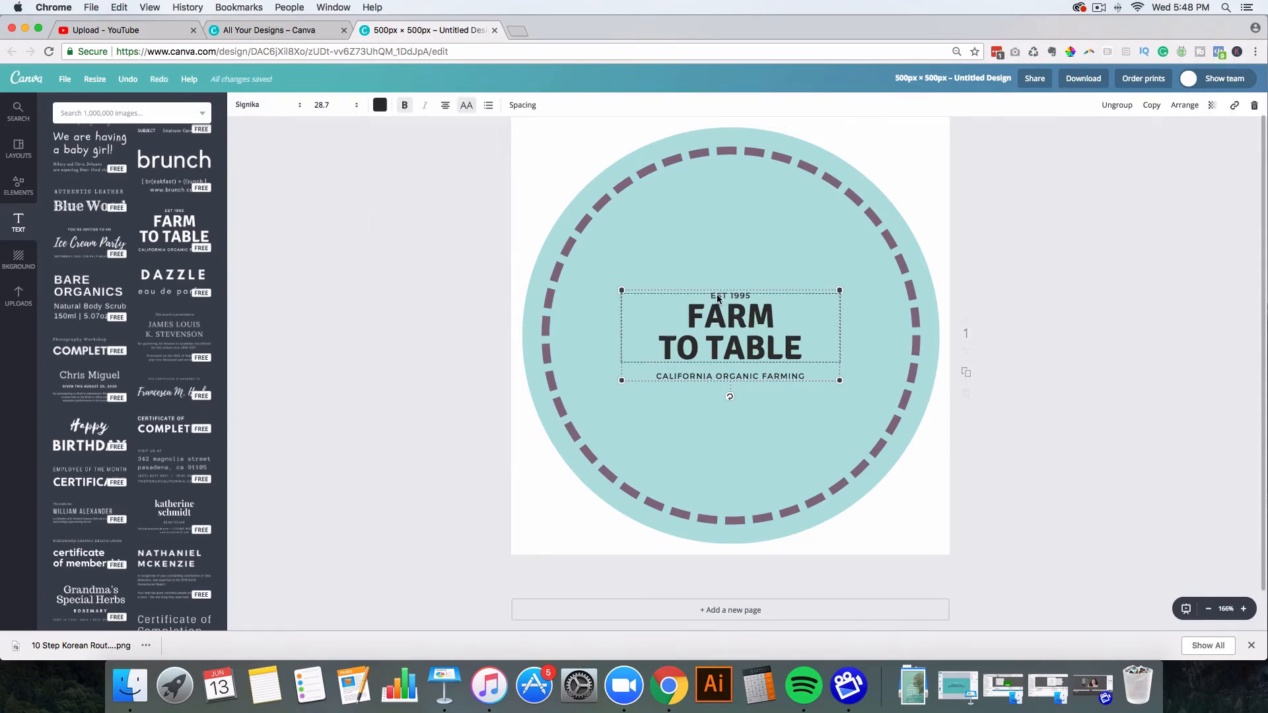
pyautogui.moveTo(685, 312); pyautogui.dragTo(813, 347)
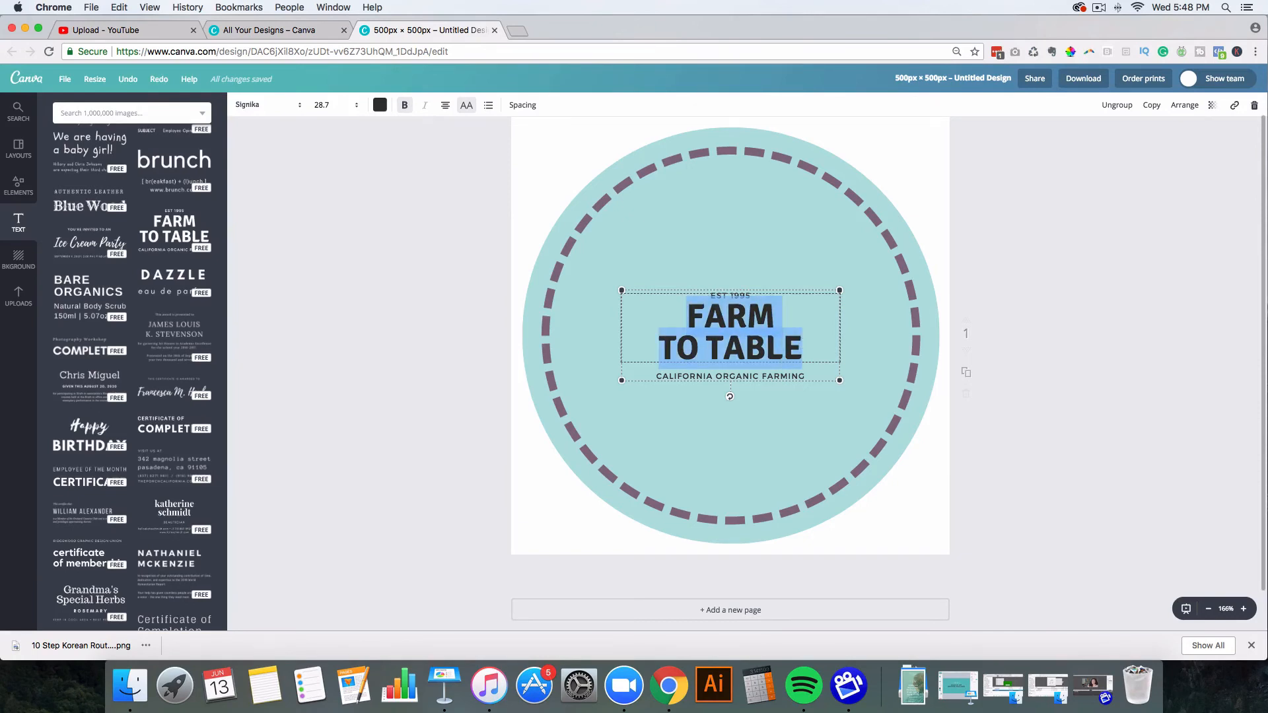
# Step: Replace the headline text with 'CLICK TO DOWNLOAD'
pyautogui.write('CLICK TO DOWNL')
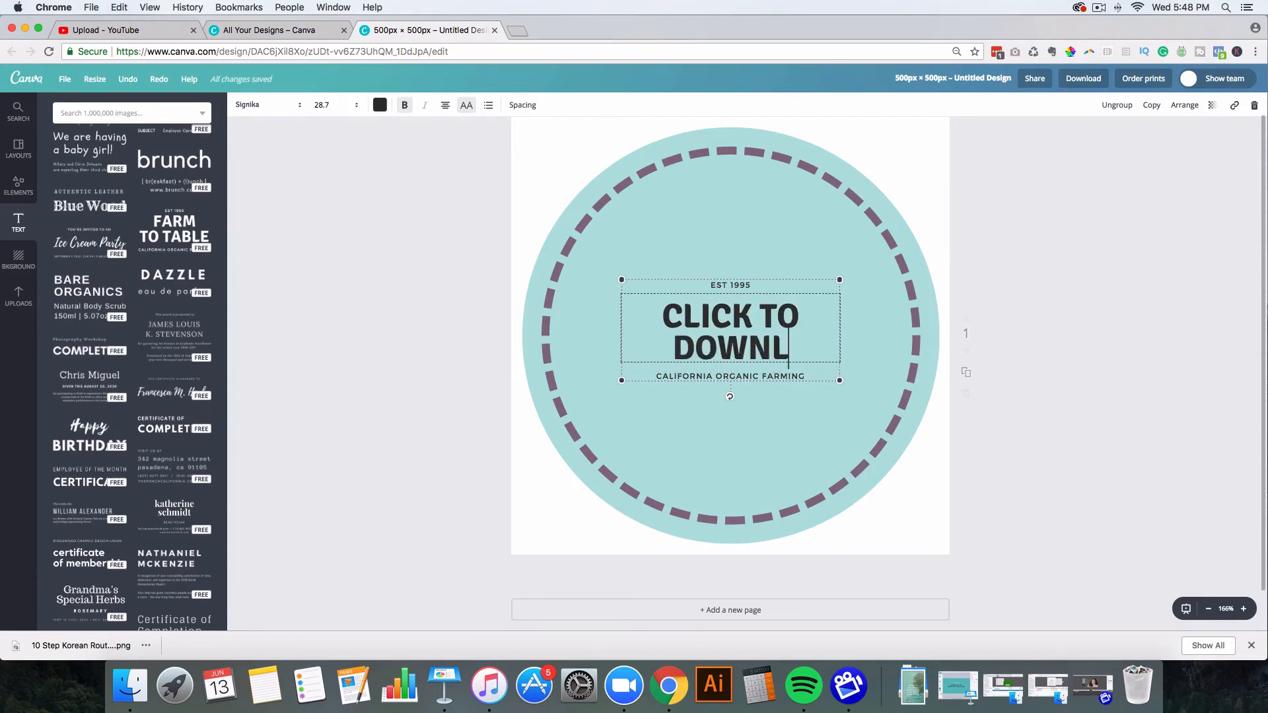
pyautogui.write('OAD')
pyautogui.click(736, 285)
pyautogui.moveTo(711, 284); pyautogui.dragTo(770, 286)
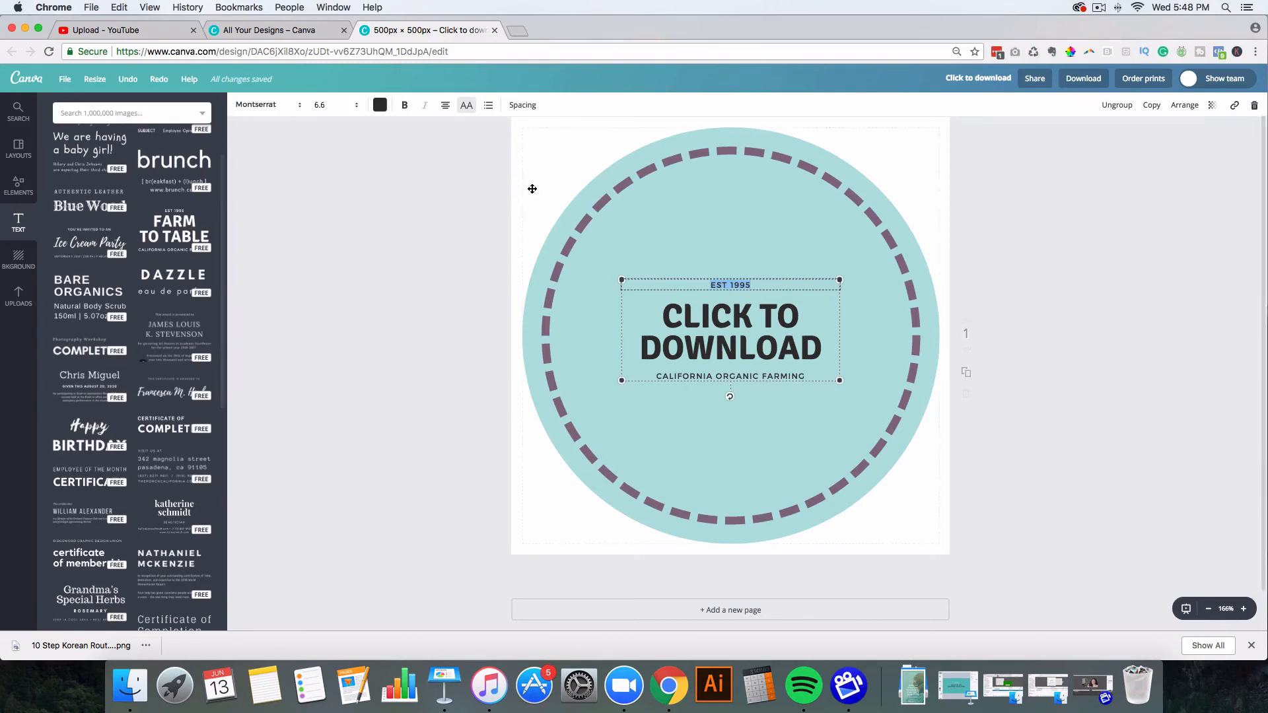
# Step: Ungroup the text and delete the EST 1995 and CALIFORNIA ORGANIC FARMING lines
pyautogui.click(1123, 109)
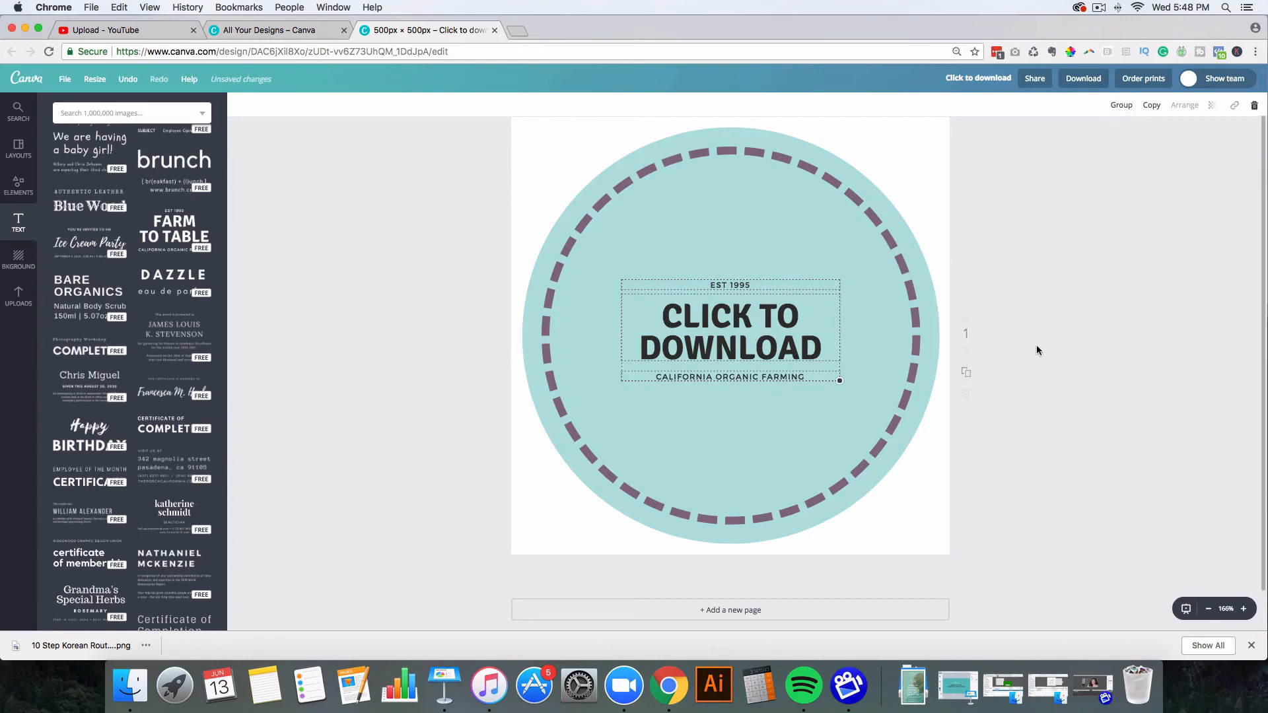
pyautogui.click(735, 286)
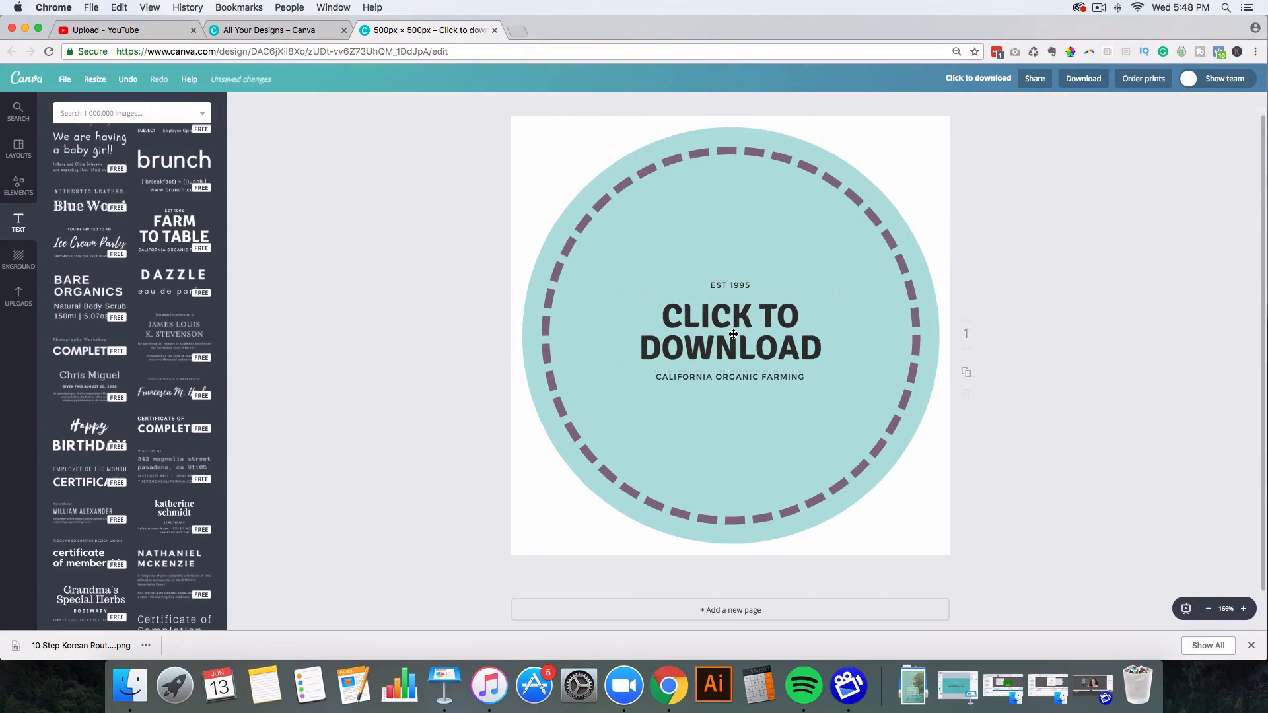
pyautogui.click(725, 282)
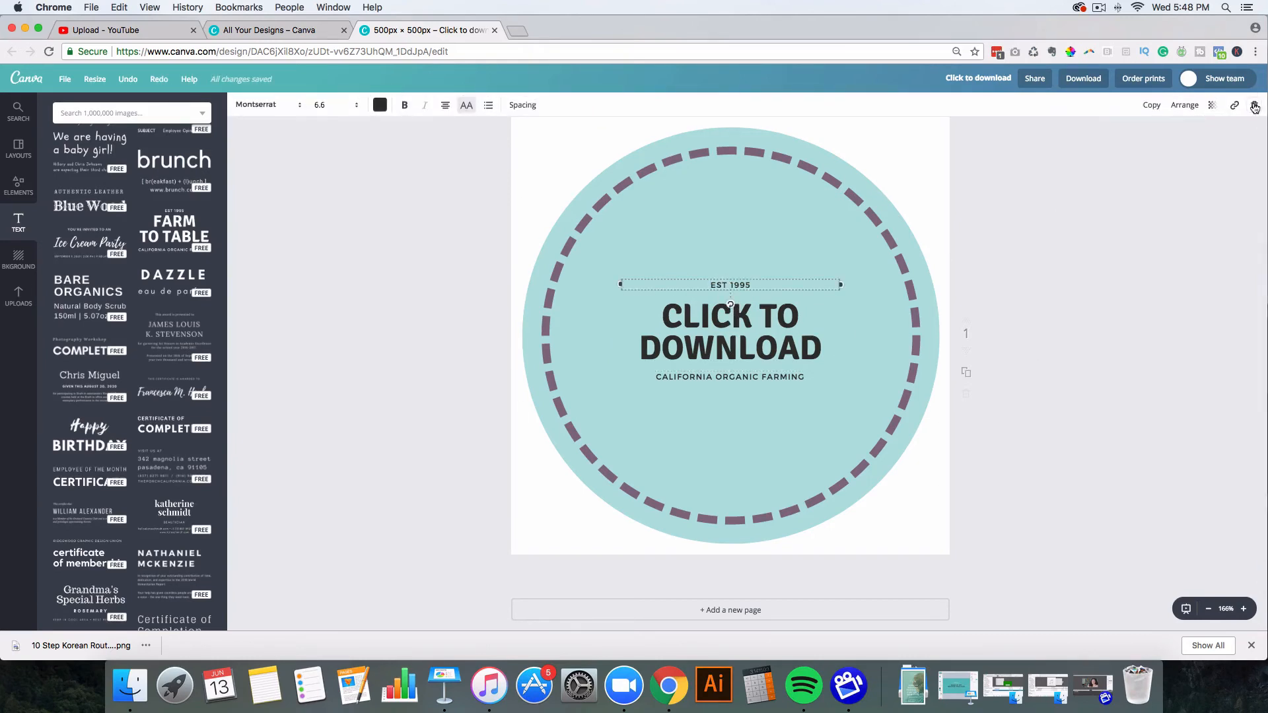
pyautogui.click(1254, 107)
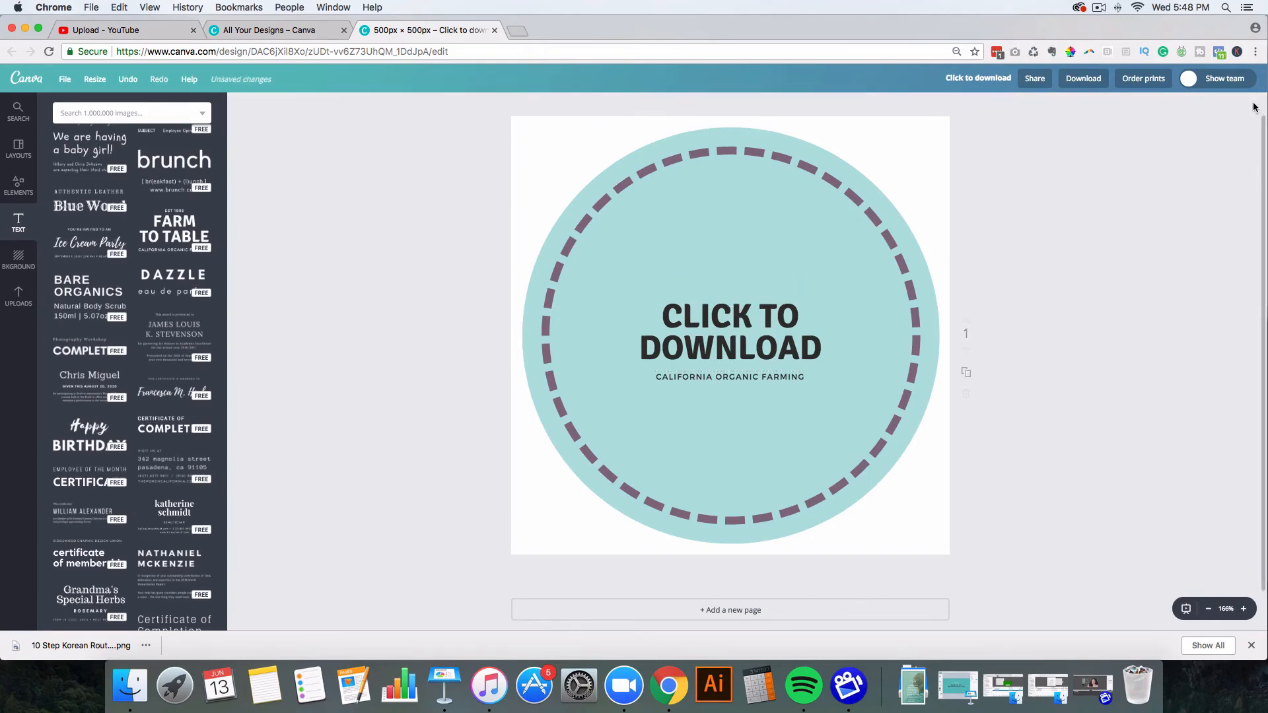
pyautogui.click(720, 377)
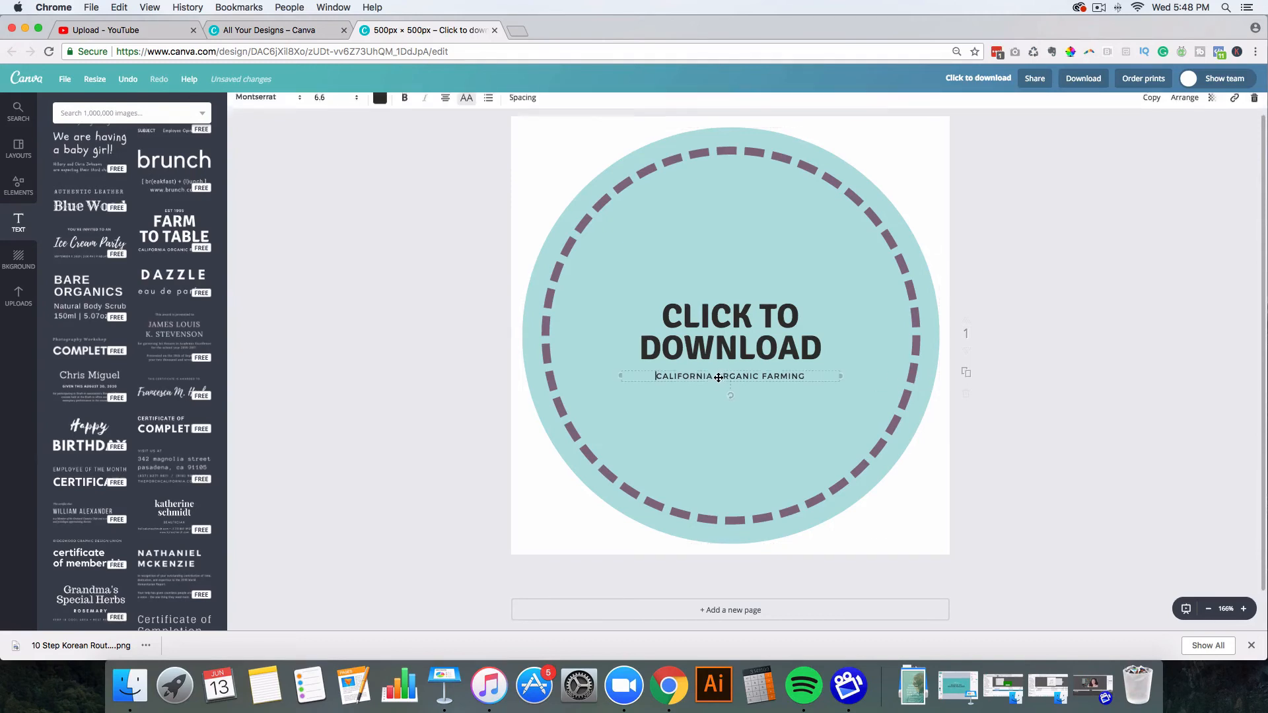
pyautogui.click(1254, 106)
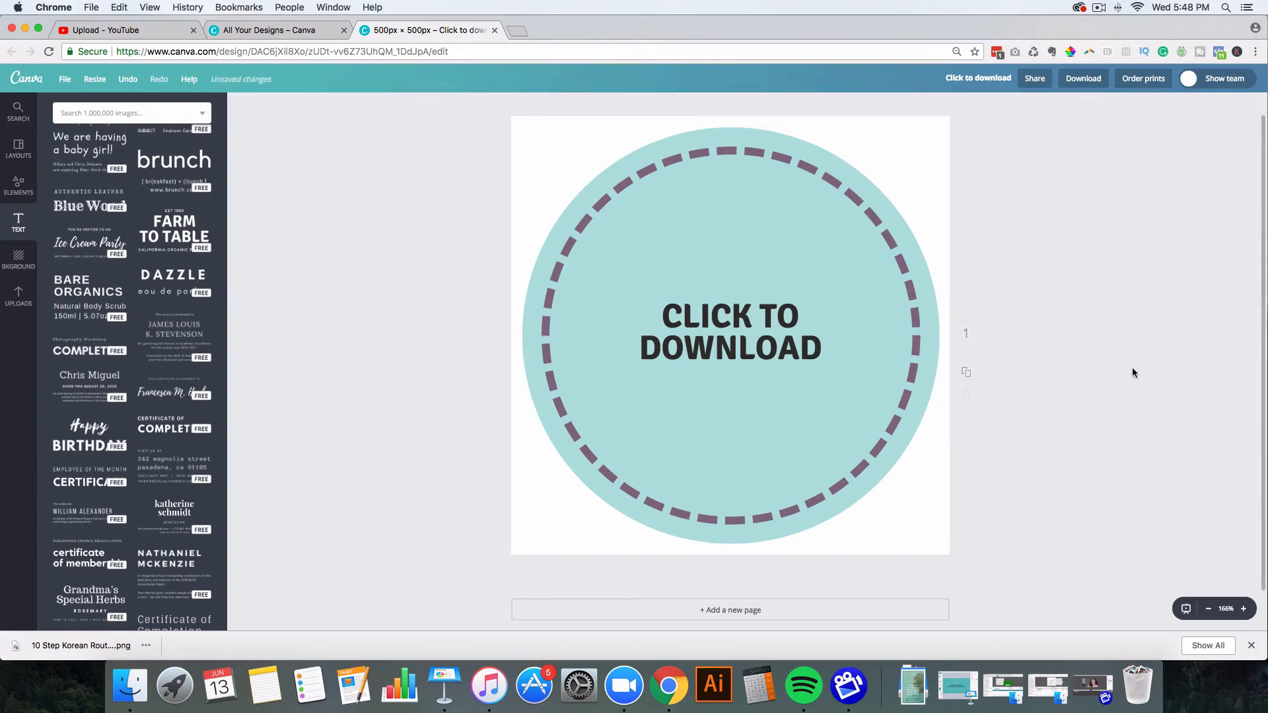
pyautogui.click(732, 349)
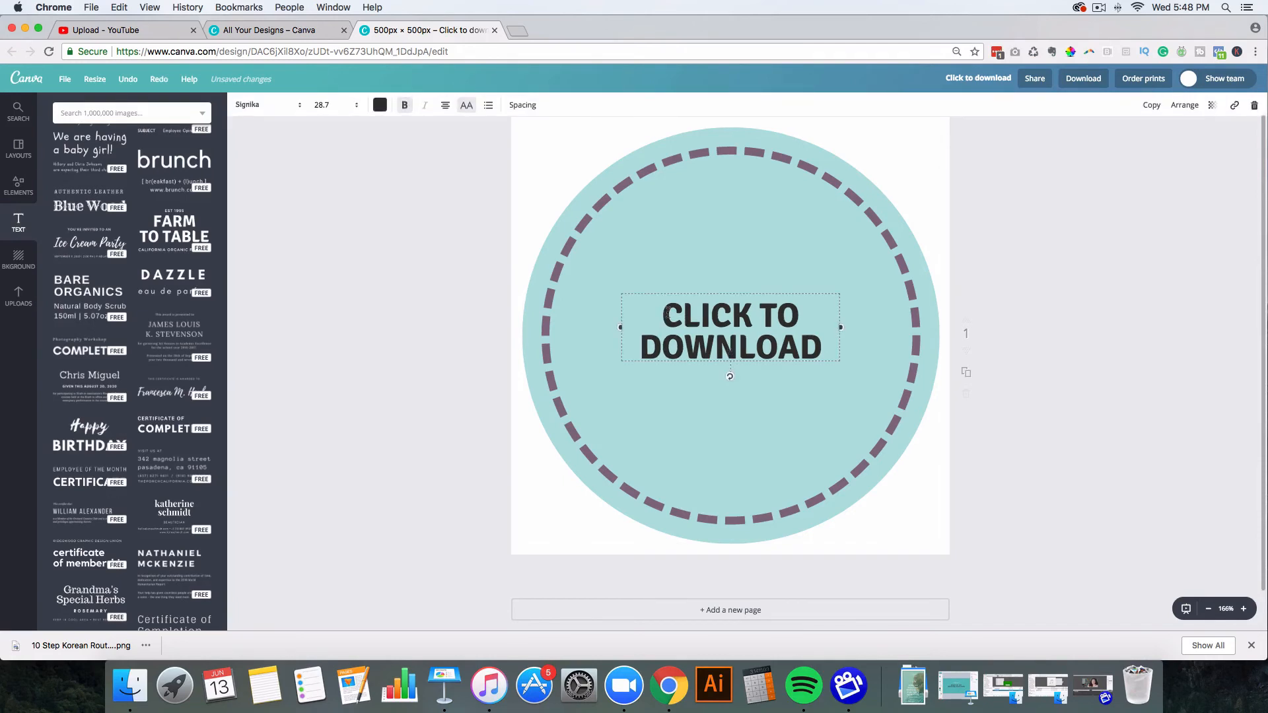
# Step: Colour the CLICK TO DOWNLOAD text in the purple brand colour
pyautogui.moveTo(664, 310); pyautogui.dragTo(836, 344)
pyautogui.click(380, 105)
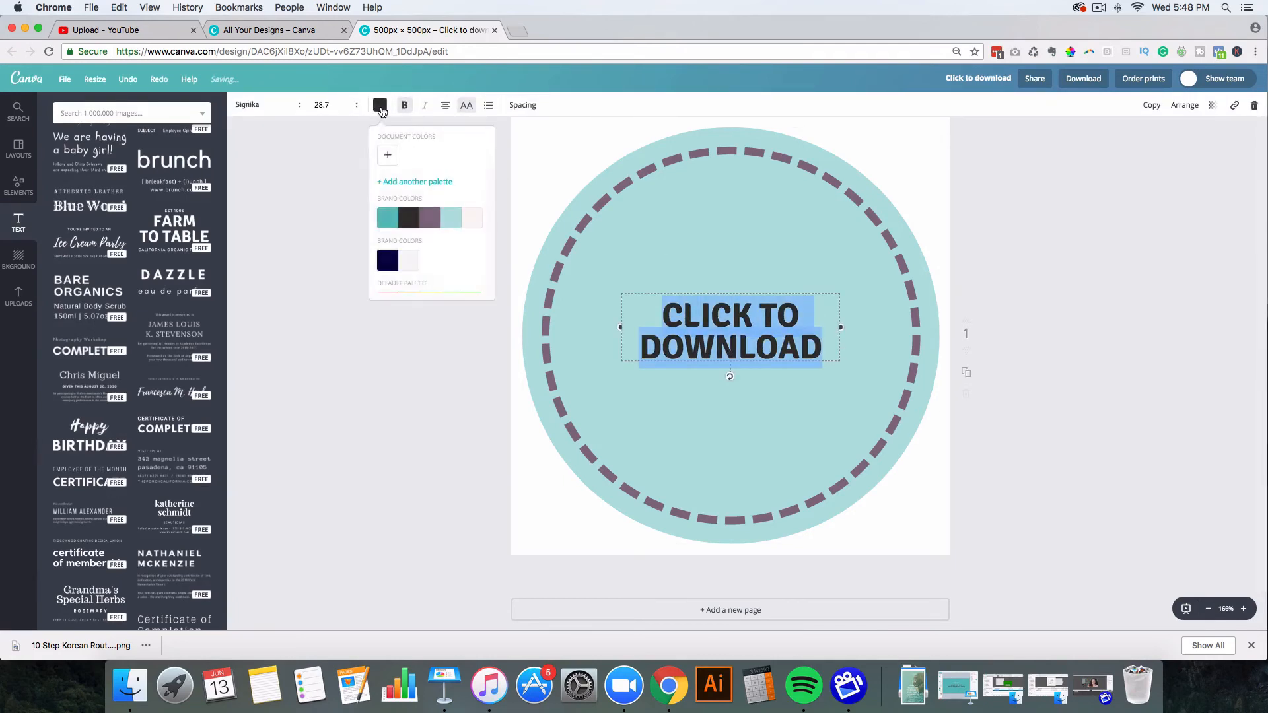
pyautogui.click(431, 220)
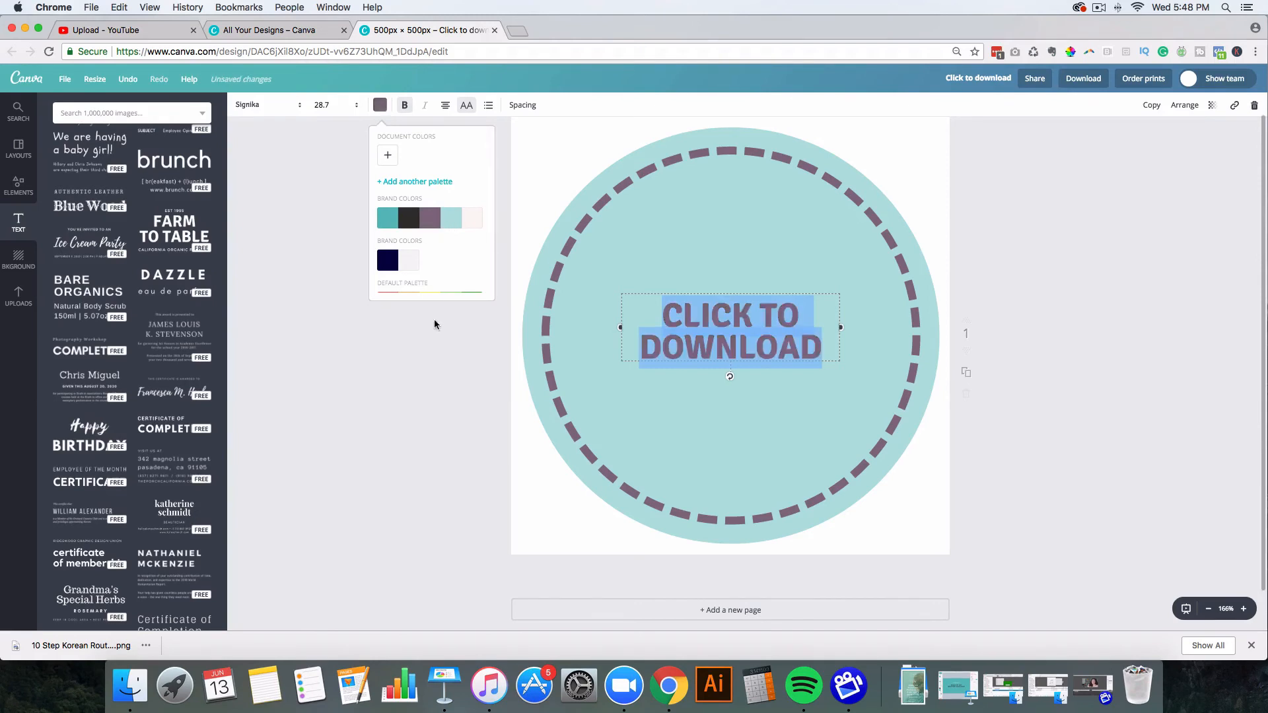
# Step: Set the text to size 42 in a wider box, centred in the circle
pyautogui.click(340, 106)
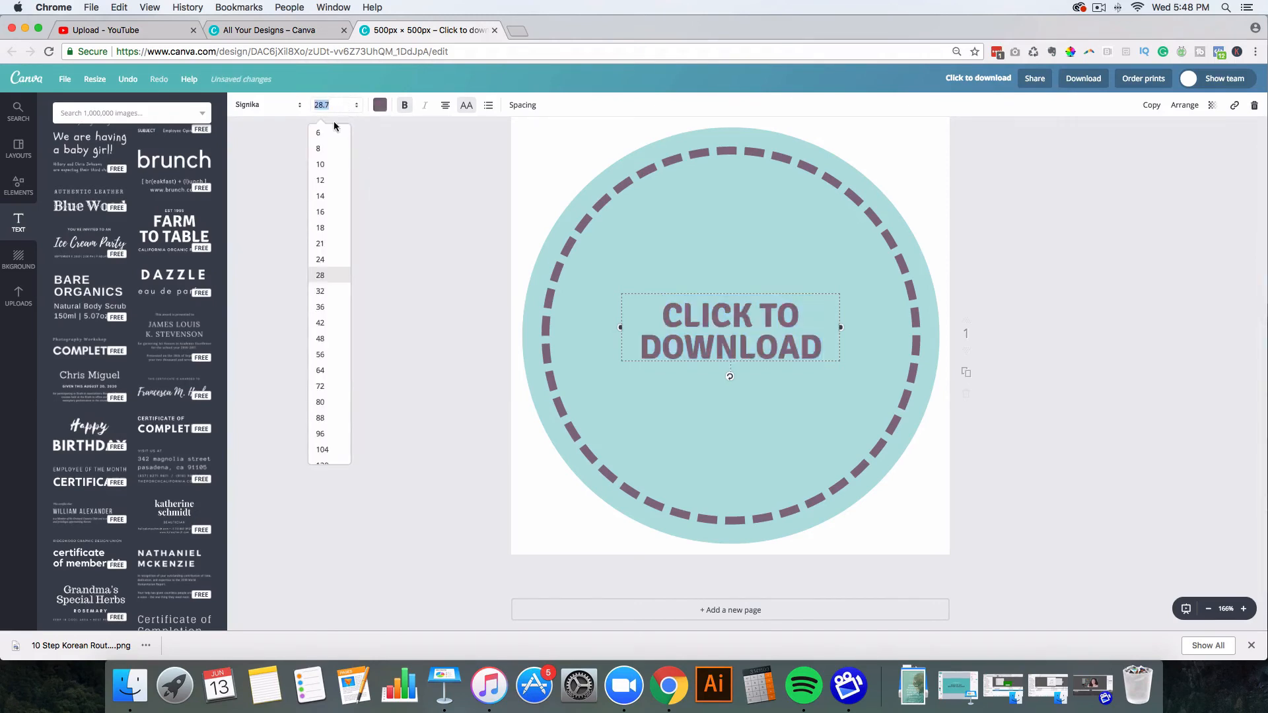
pyautogui.click(327, 370)
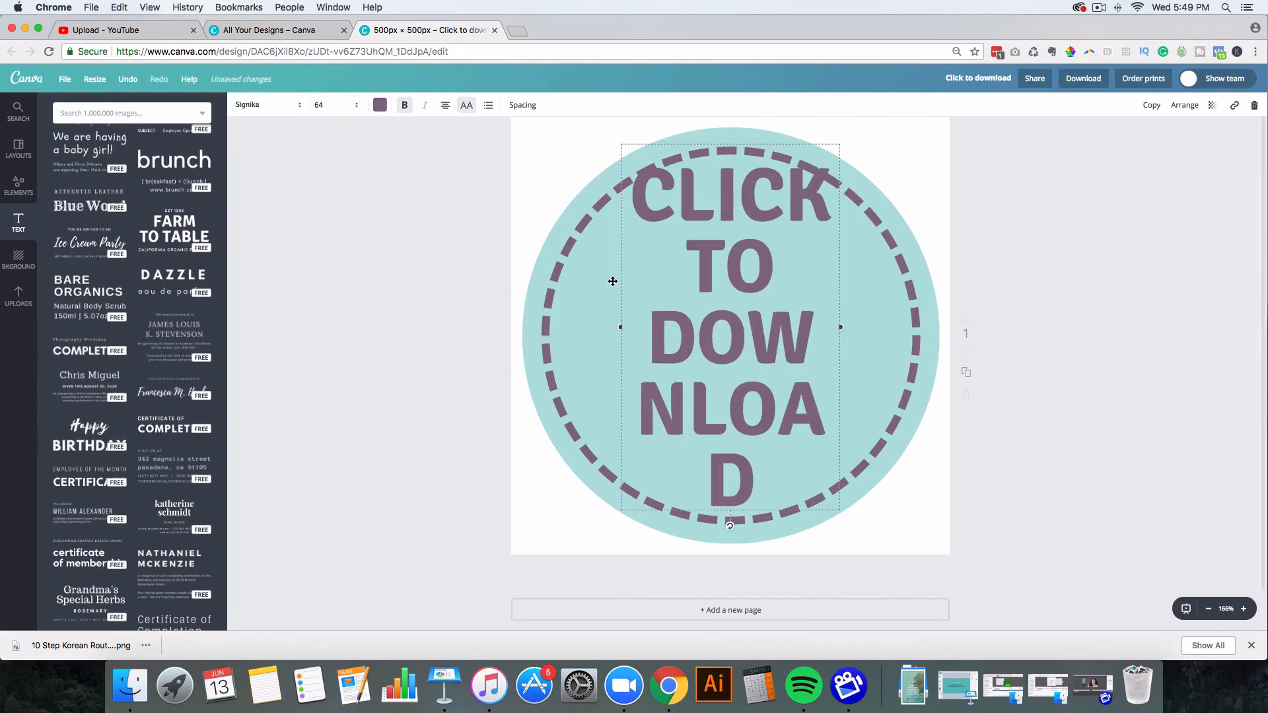
pyautogui.moveTo(615, 328); pyautogui.dragTo(569, 327)
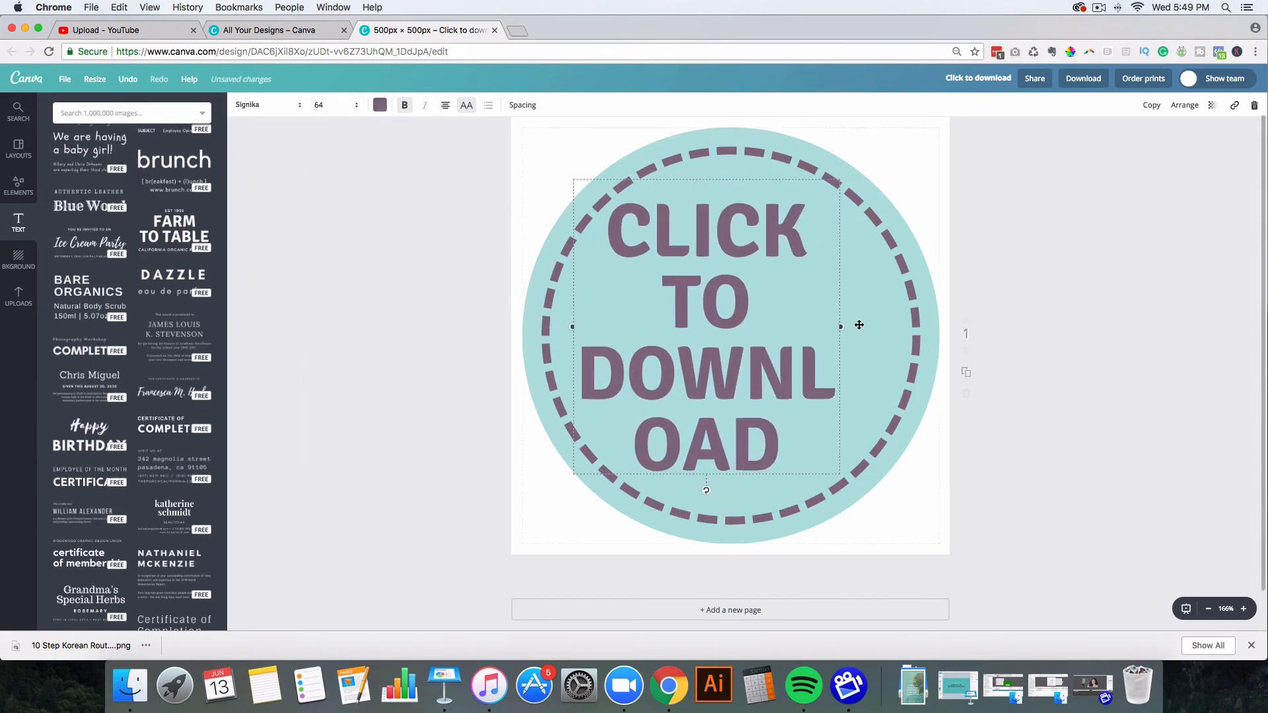
pyautogui.moveTo(841, 327); pyautogui.dragTo(891, 329)
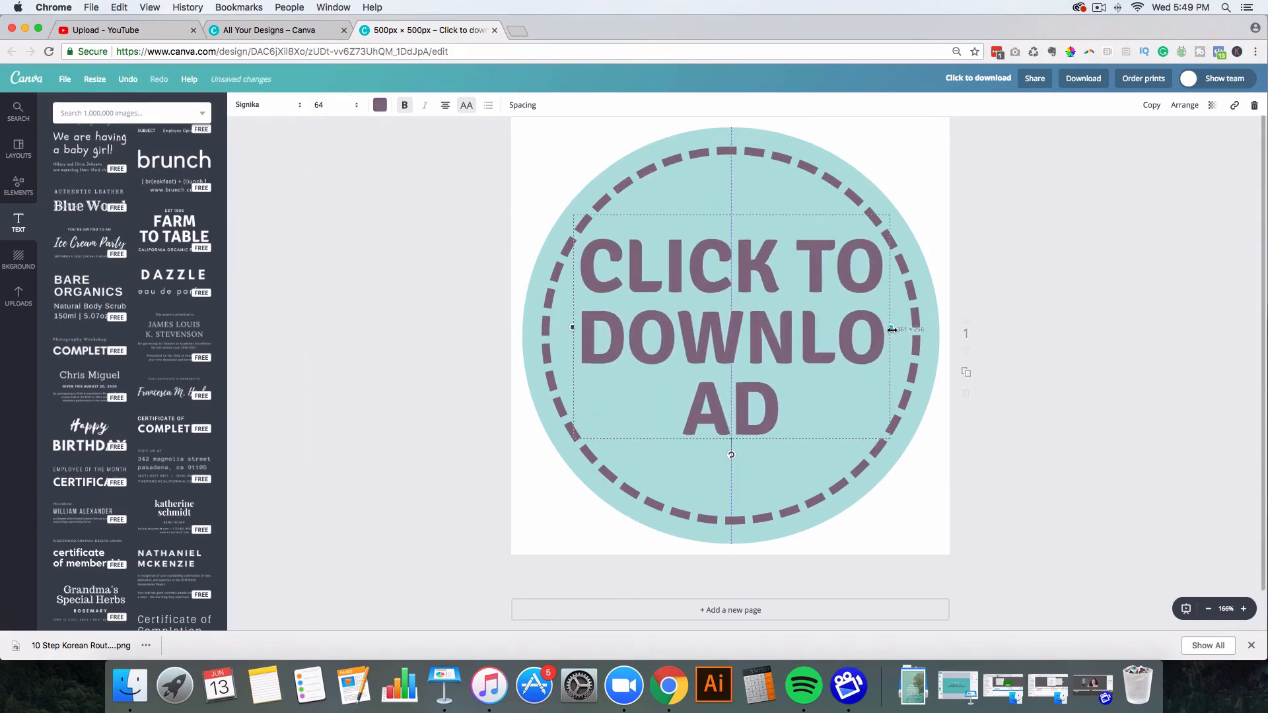
pyautogui.click(352, 105)
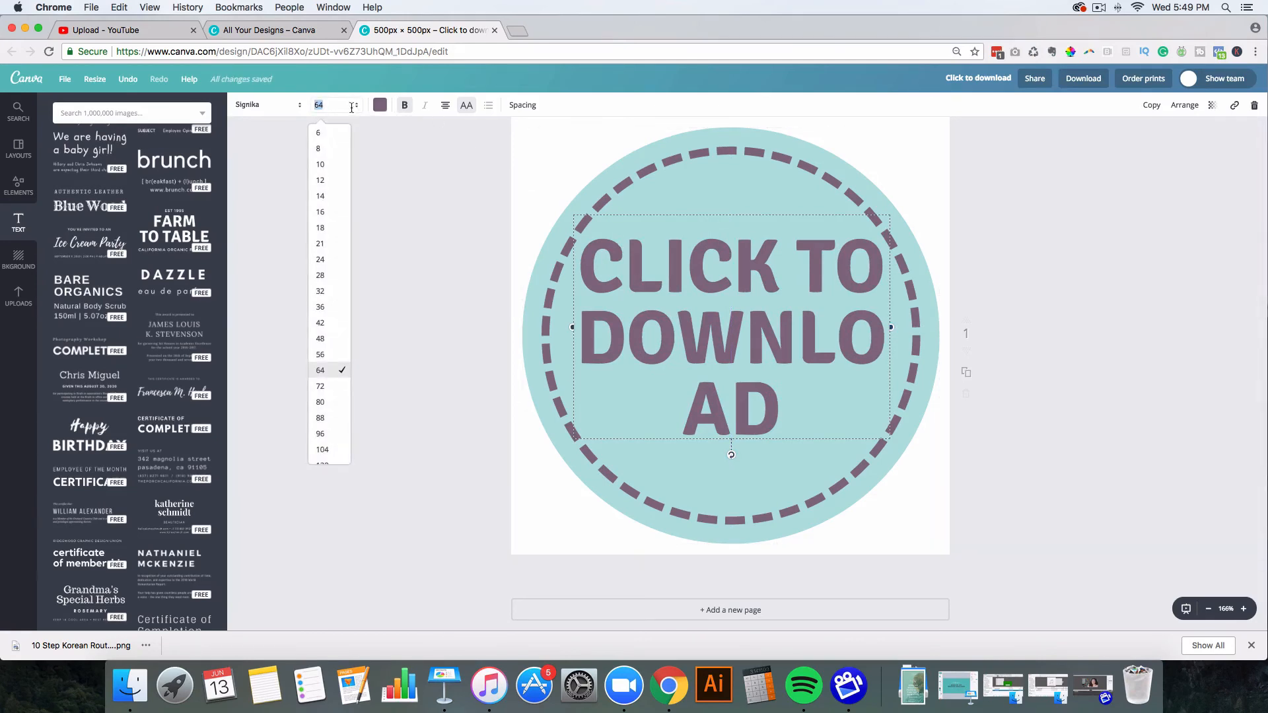
pyautogui.click(326, 324)
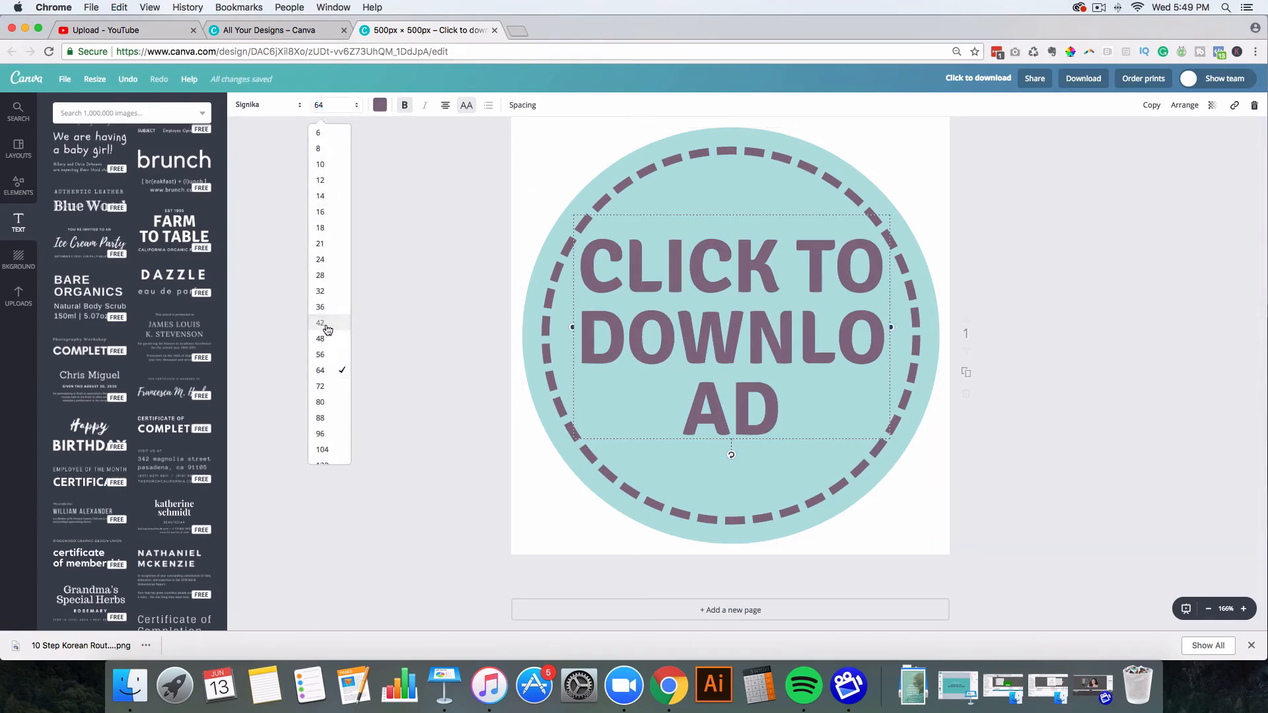
pyautogui.click(385, 339)
pyautogui.moveTo(779, 354); pyautogui.dragTo(761, 364)
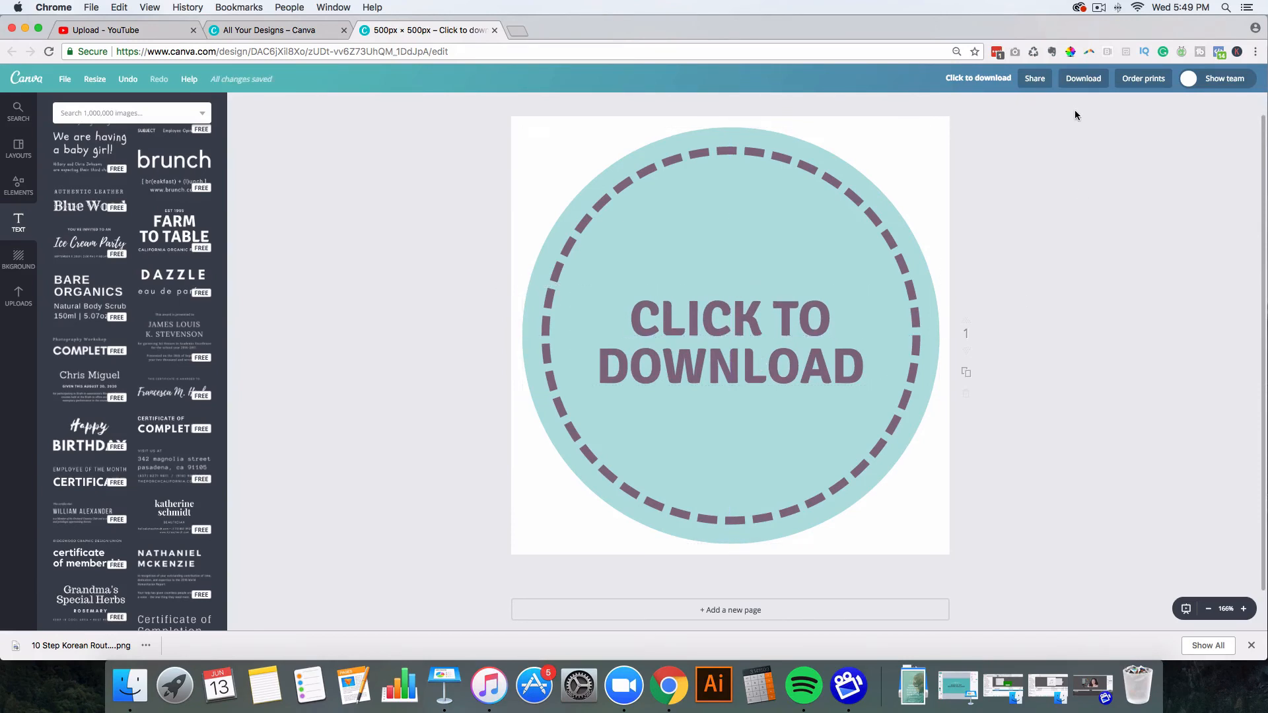
pyautogui.click(1083, 78)
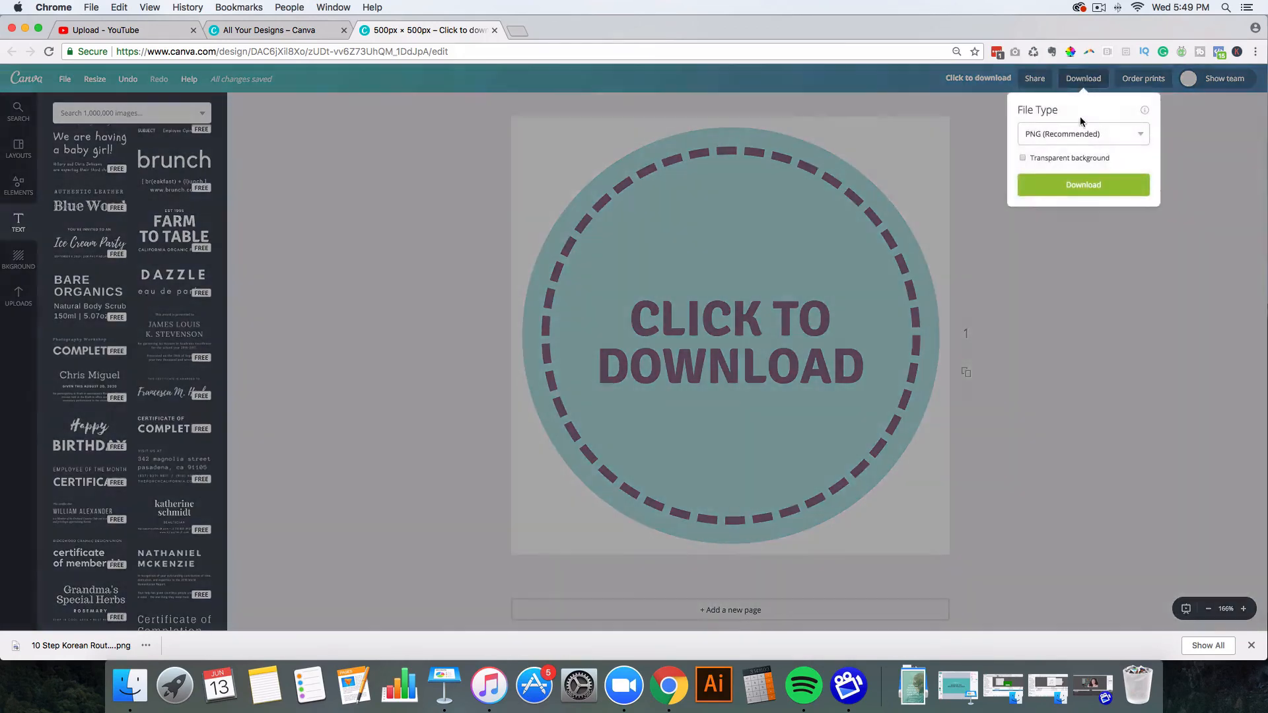
# Step: Download the design as a transparent-background PNG named Click to download.png
pyautogui.click(1023, 158)
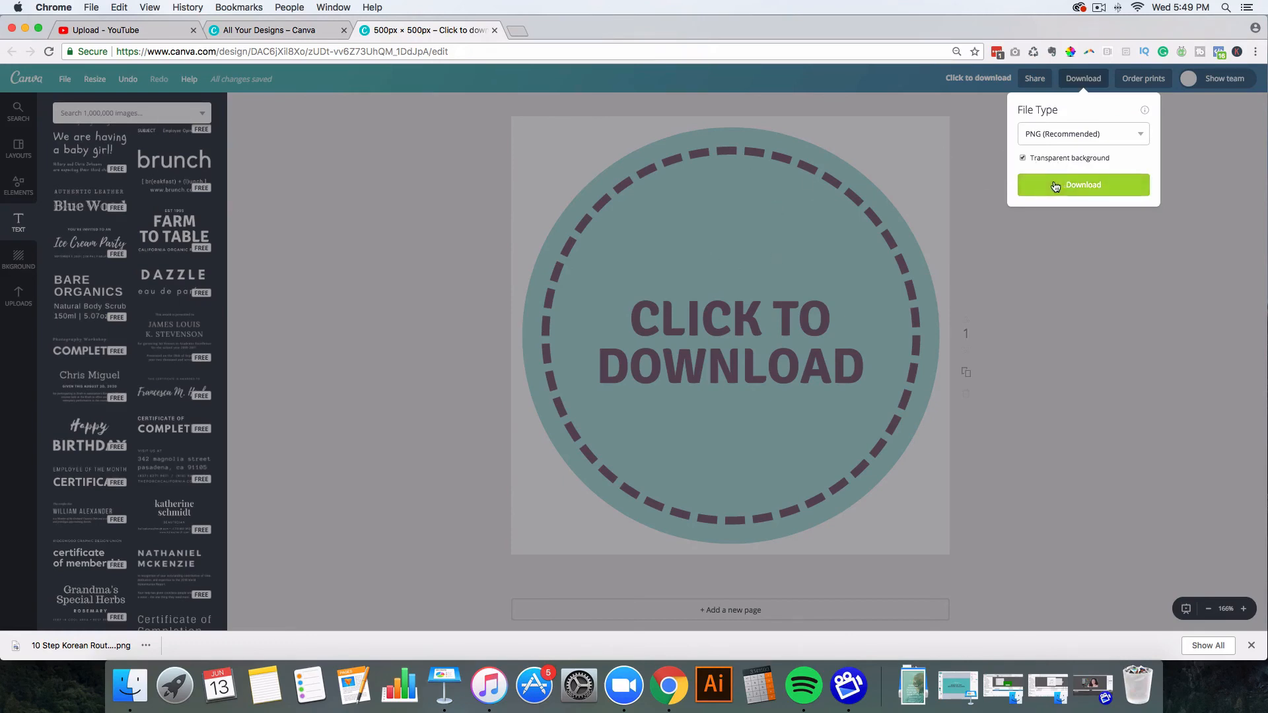
pyautogui.click(1071, 192)
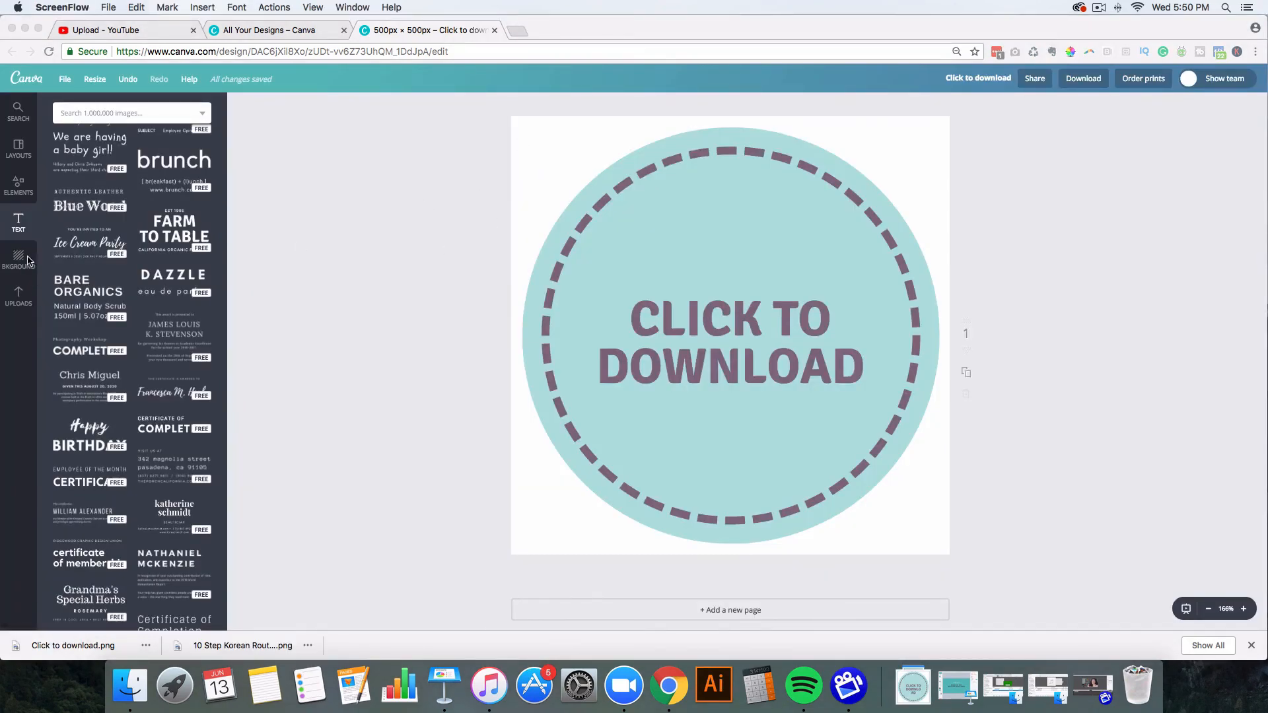
# Step: Scroll through the Canva layouts collection in the side panel
pyautogui.click(18, 151)
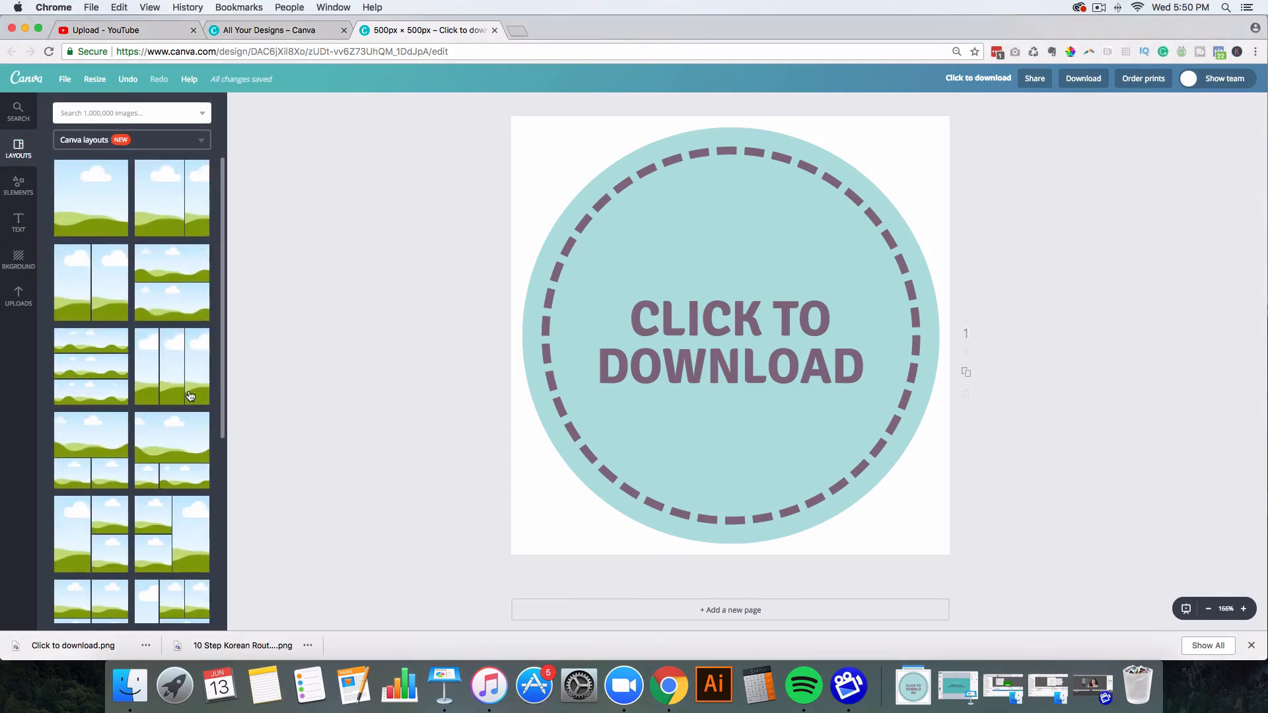
pyautogui.scroll(-3, 185, 406)
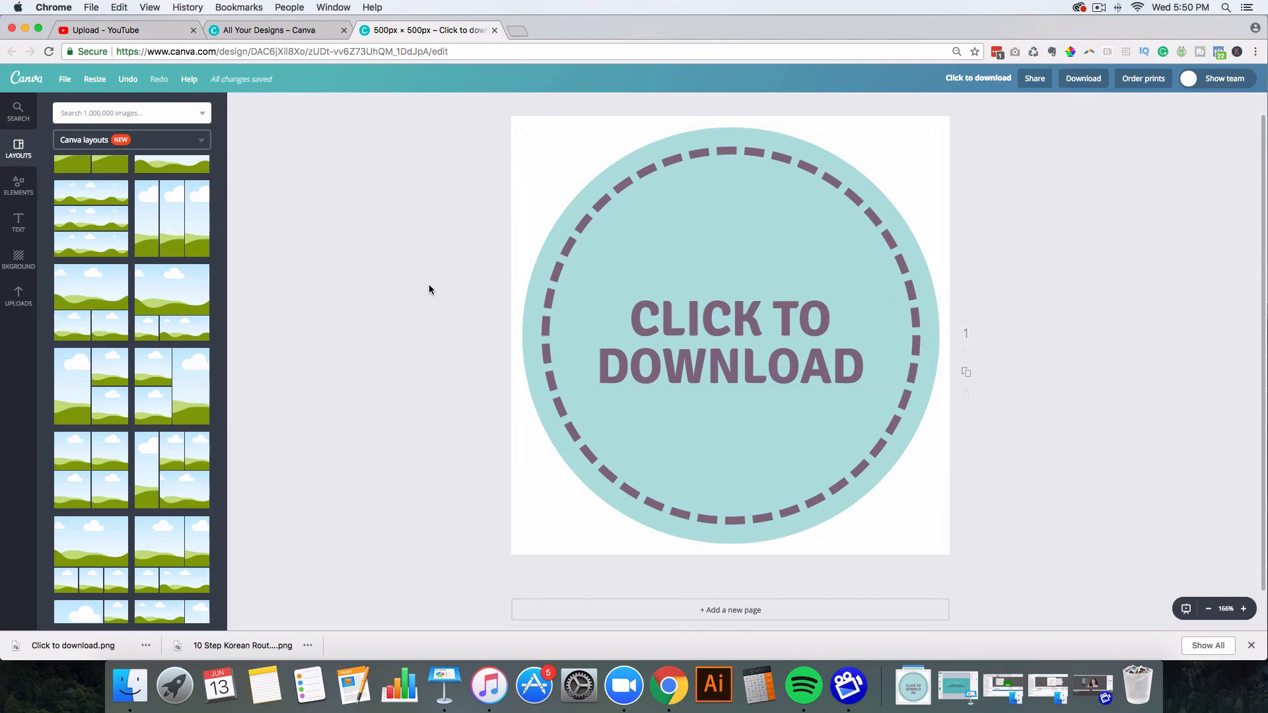
pyautogui.scroll(-1, 644, 338)
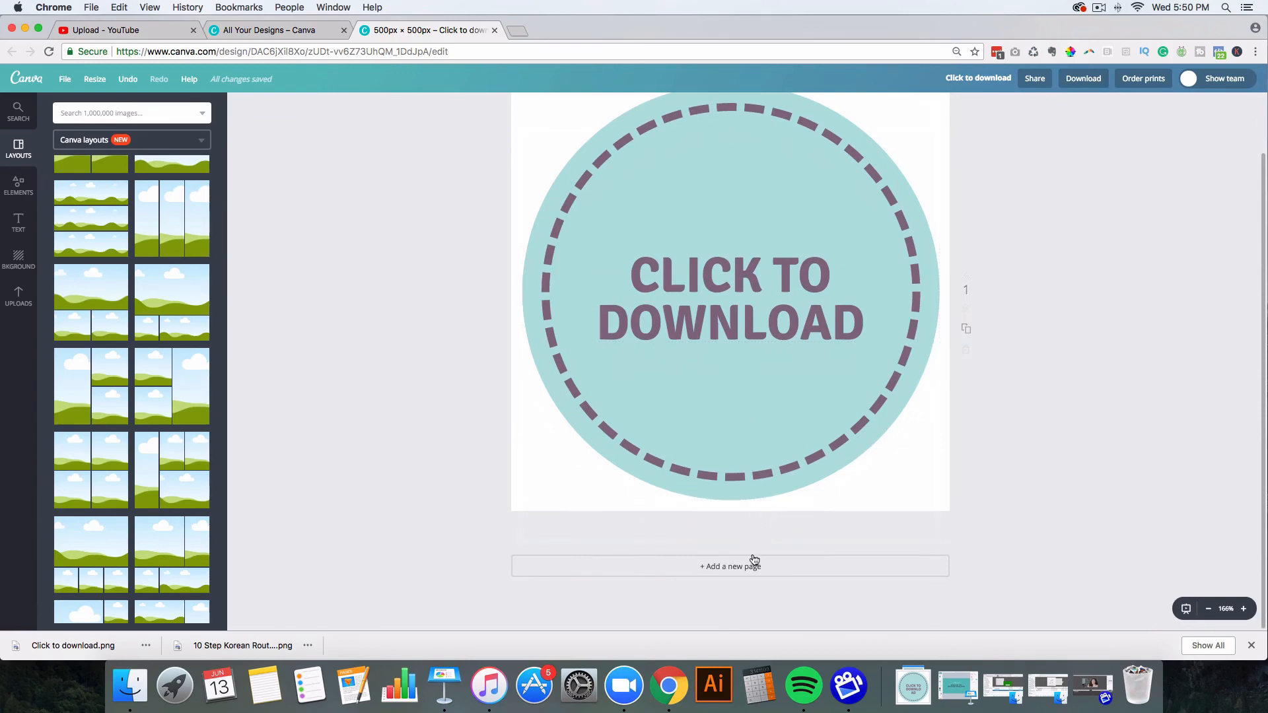
# Step: Duplicate the page to create a second version of the design
pyautogui.click(966, 331)
pyautogui.scroll(-5, 1037, 371)
pyautogui.scroll(5, 1037, 371)
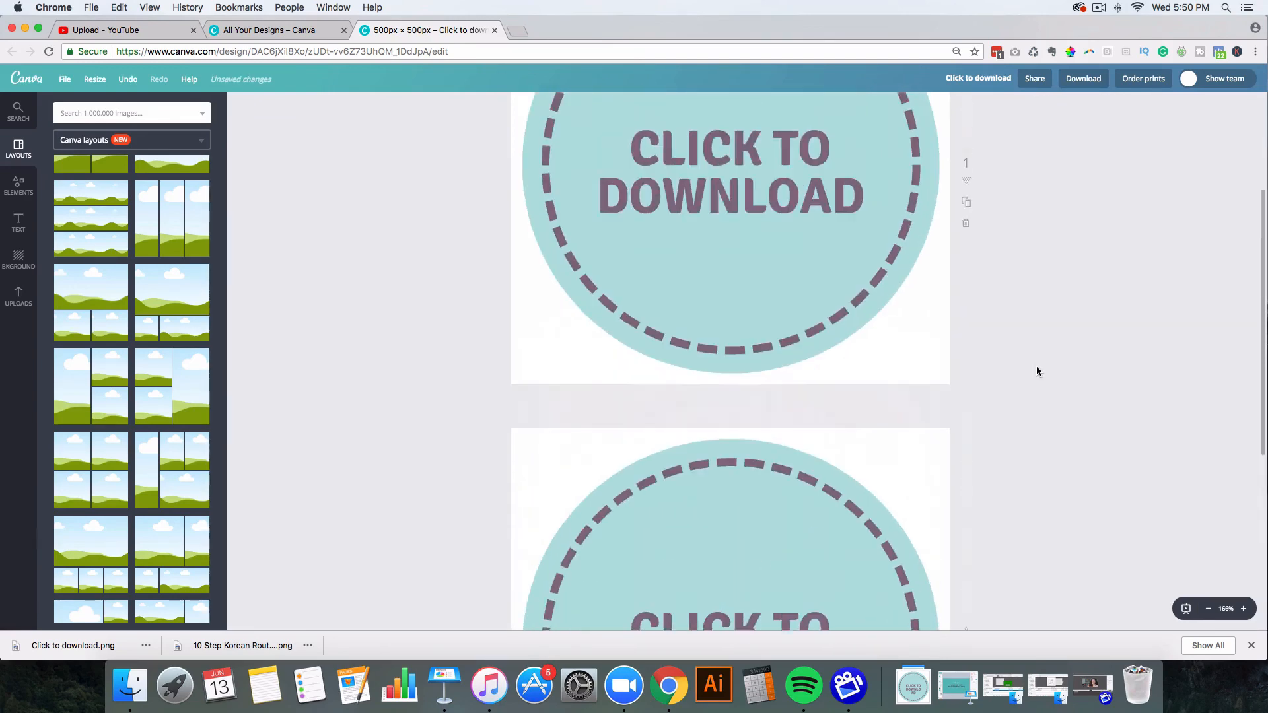
pyautogui.scroll(-10, 740, 363)
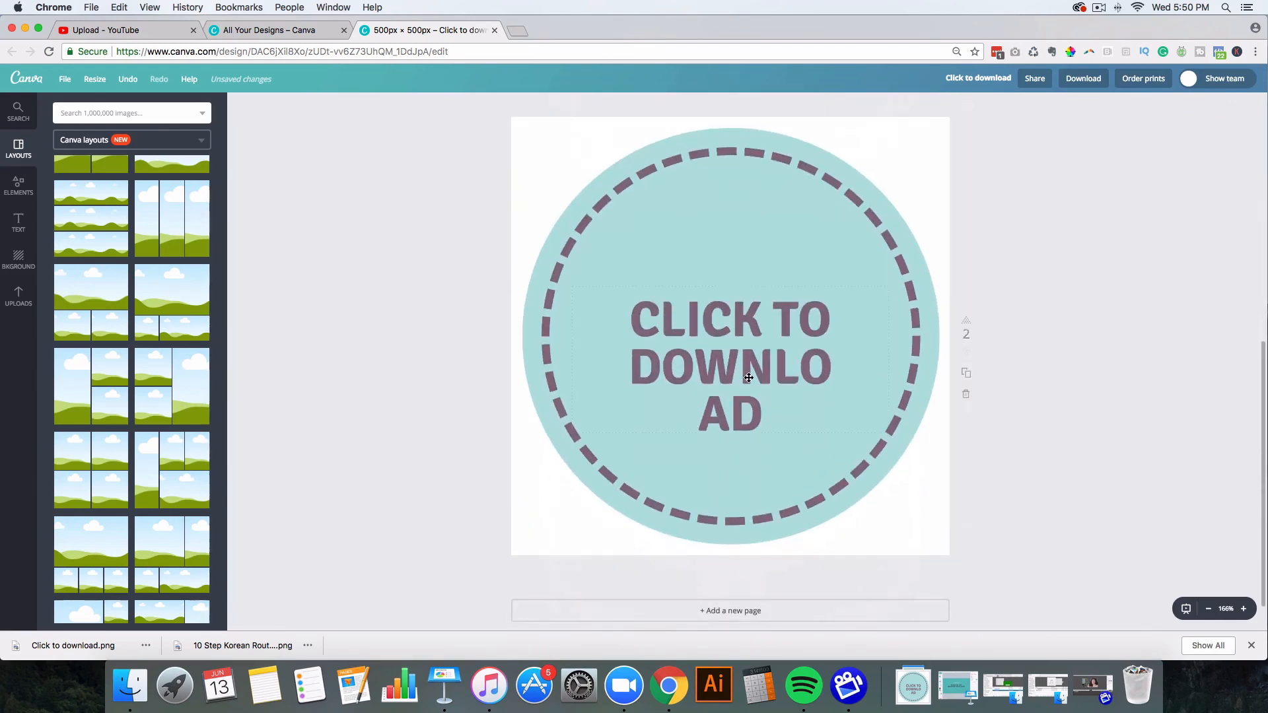
pyautogui.scroll(5, 708, 380)
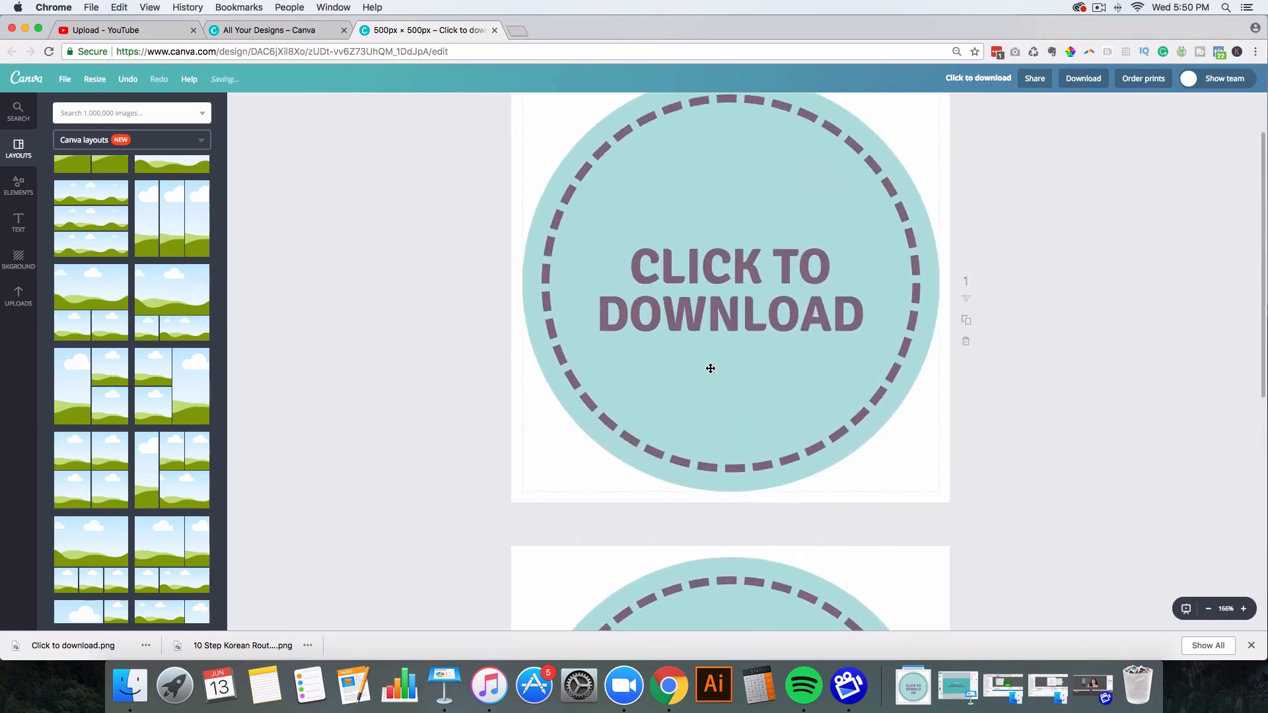
pyautogui.scroll(-5, 711, 370)
pyautogui.scroll(-2, 710, 368)
# Step: Set page 2's CLICK TO DOWNLOAD text to Silver South, size 32, recentred in the circle
pyautogui.click(717, 332)
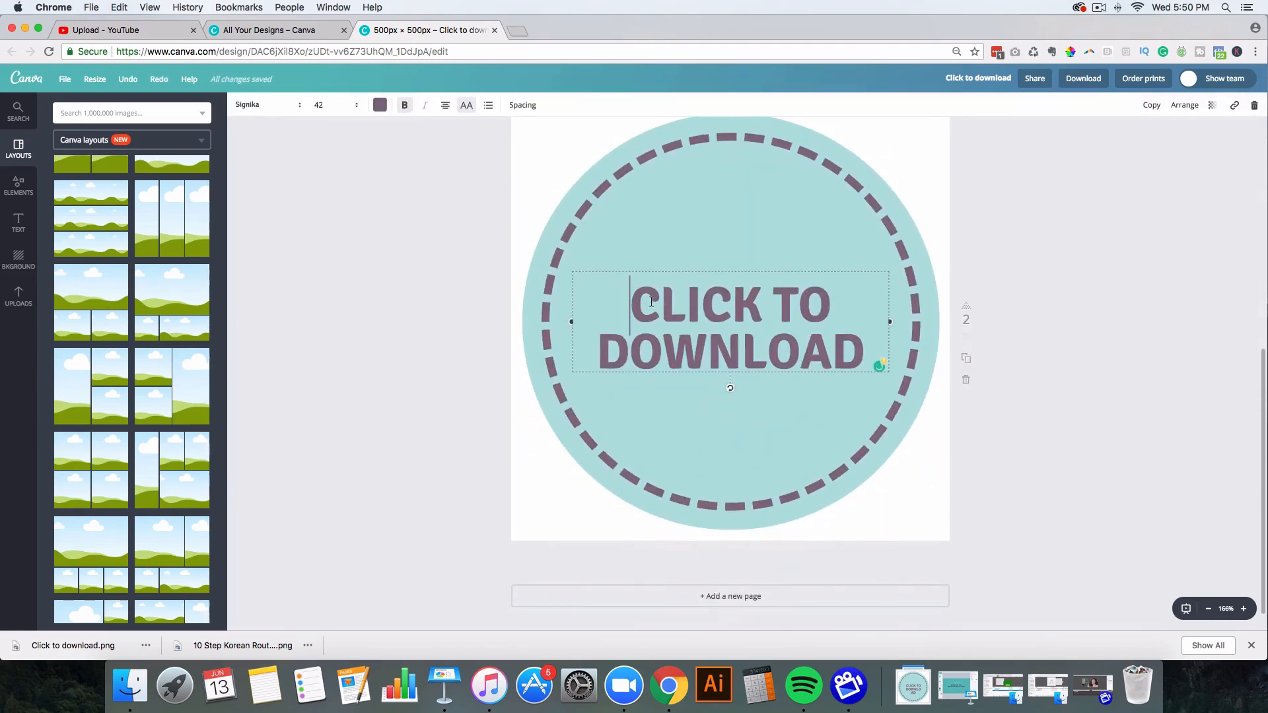
pyautogui.moveTo(620, 303); pyautogui.dragTo(867, 360)
pyautogui.click(261, 107)
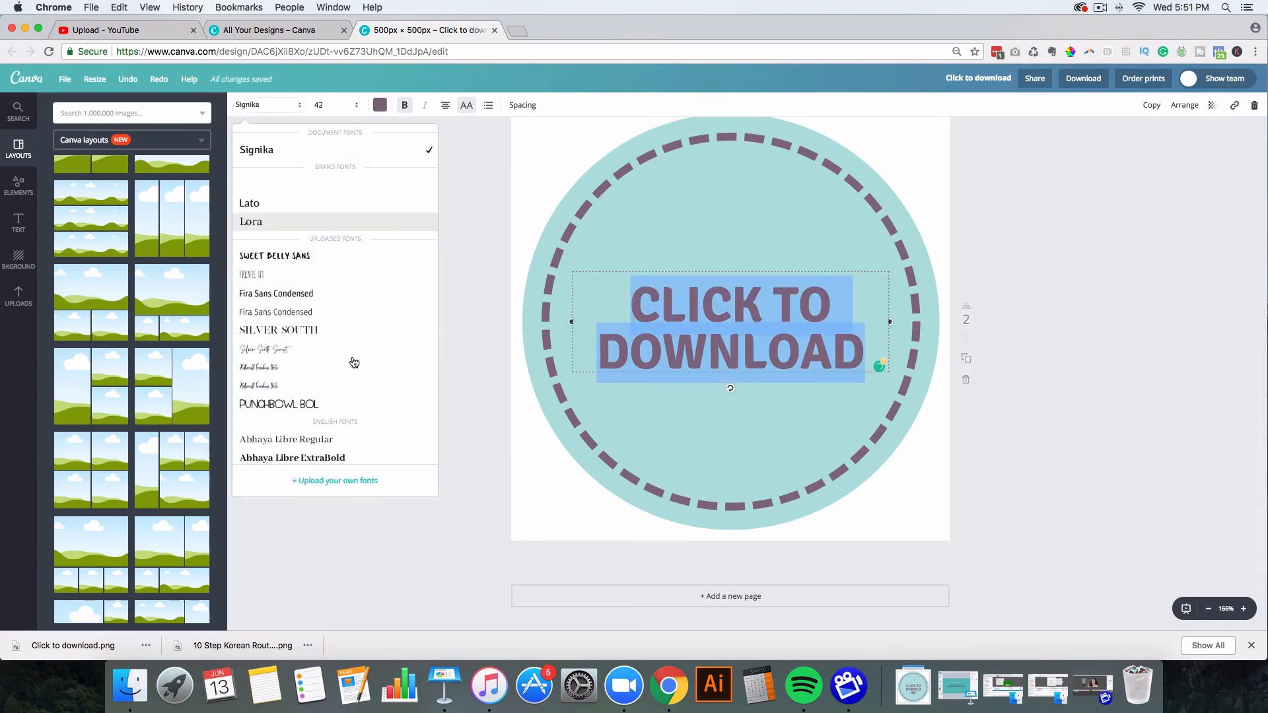
pyautogui.click(286, 335)
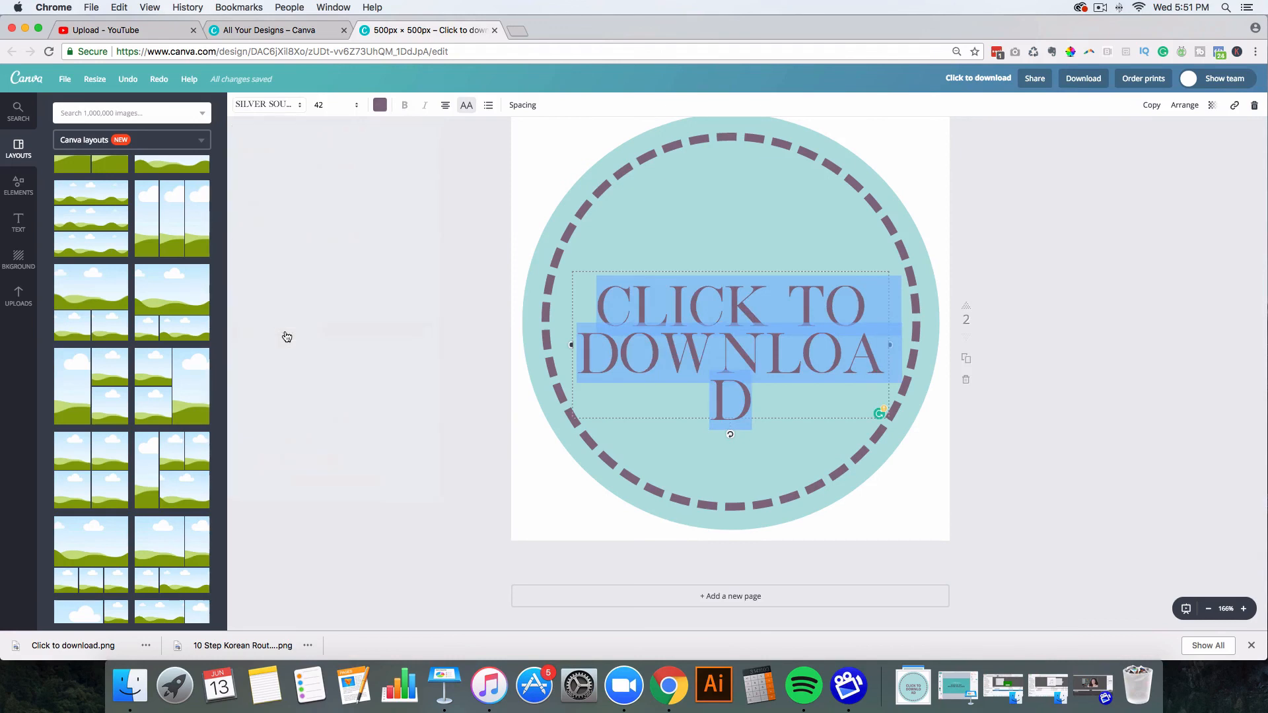
pyautogui.click(344, 106)
pyautogui.click(321, 271)
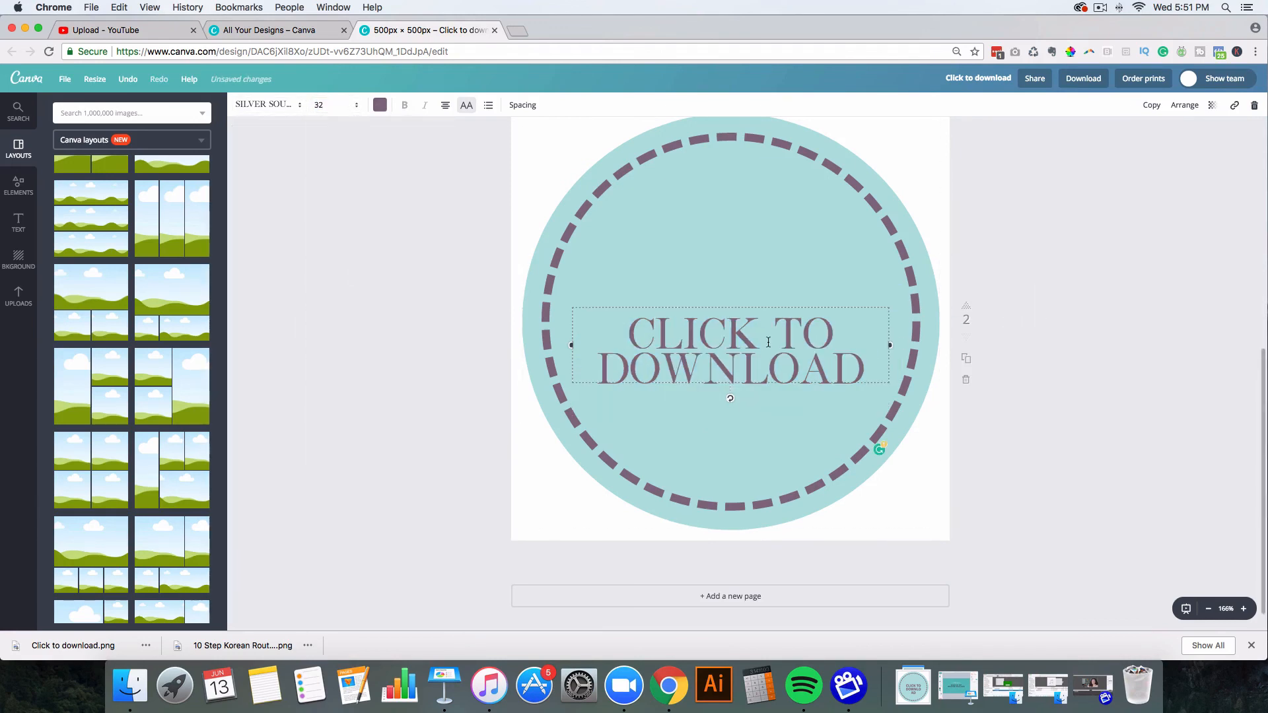
pyautogui.moveTo(730, 334); pyautogui.dragTo(726, 311)
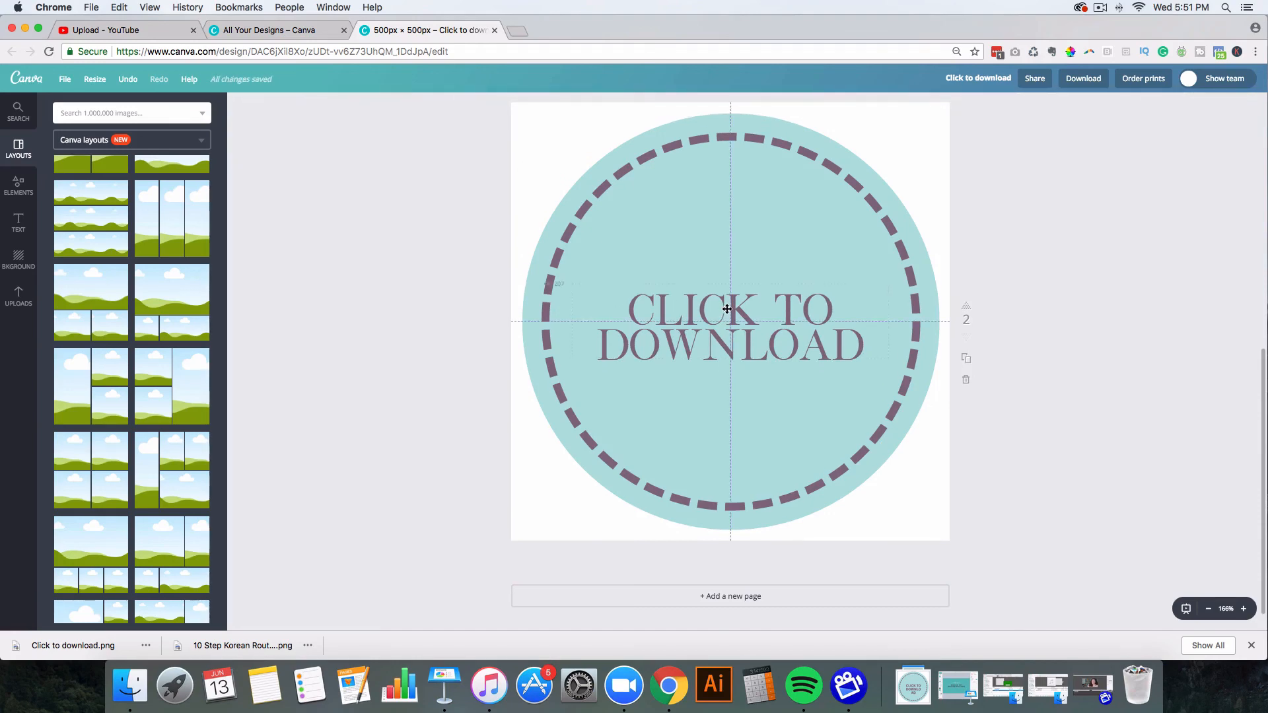
pyautogui.scroll(5, 1100, 299)
pyautogui.scroll(1, 1100, 299)
pyautogui.scroll(-7, 1100, 299)
pyautogui.scroll(8, 1100, 299)
pyautogui.scroll(-8, 1101, 303)
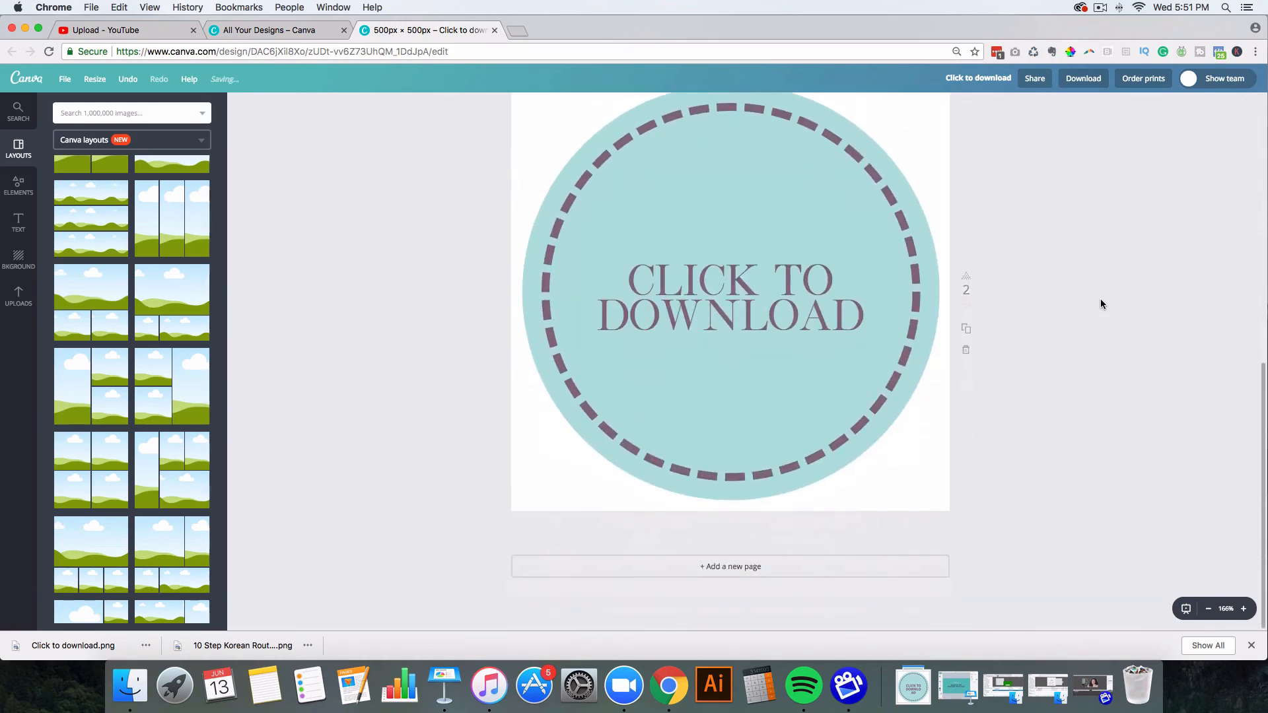